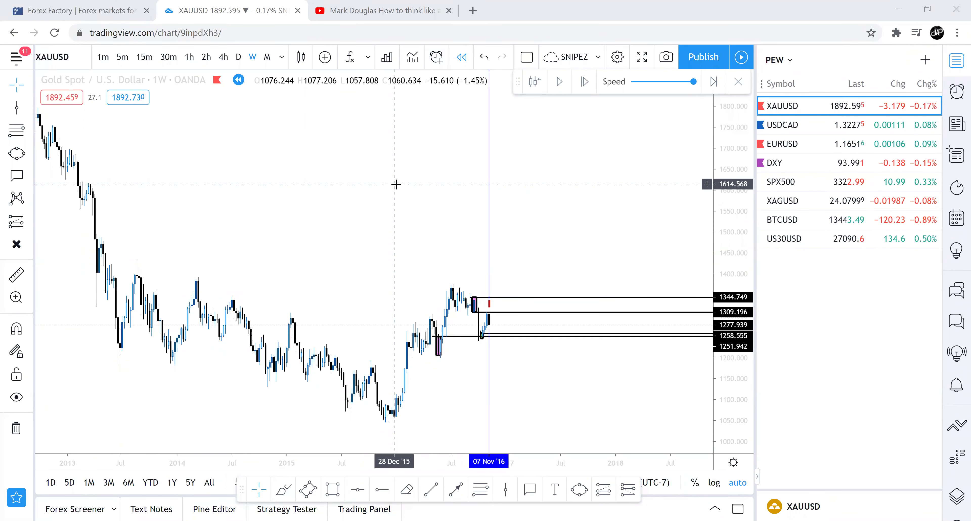
Restart the bar replay of the weekly XAUUSD chart from the week of 17 Oct 2016 and examine the marked price zones
{"action": "left_click", "coordinate": [535, 89]}
{"action": "left_click", "coordinate": [484, 338]}
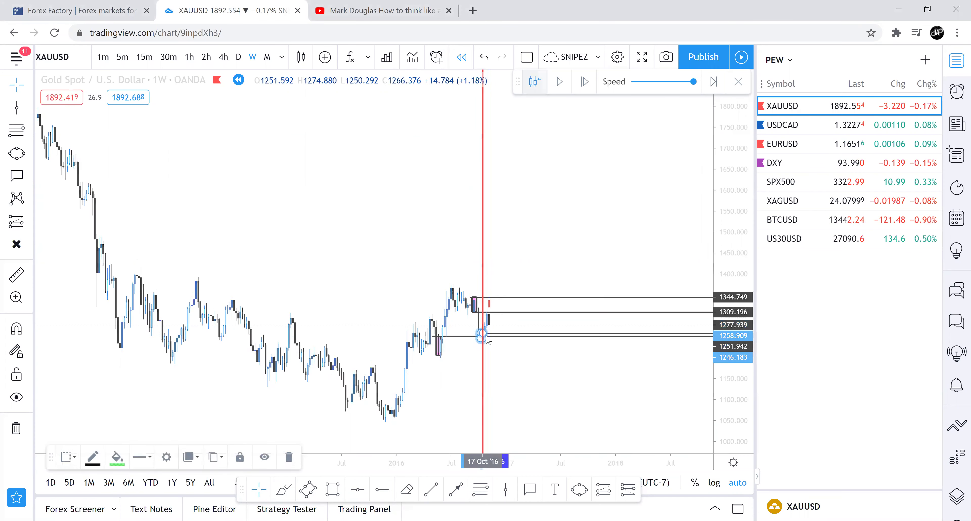
{"action": "left_click_drag", "start_coordinate": [588, 360], "coordinate": [458, 360]}
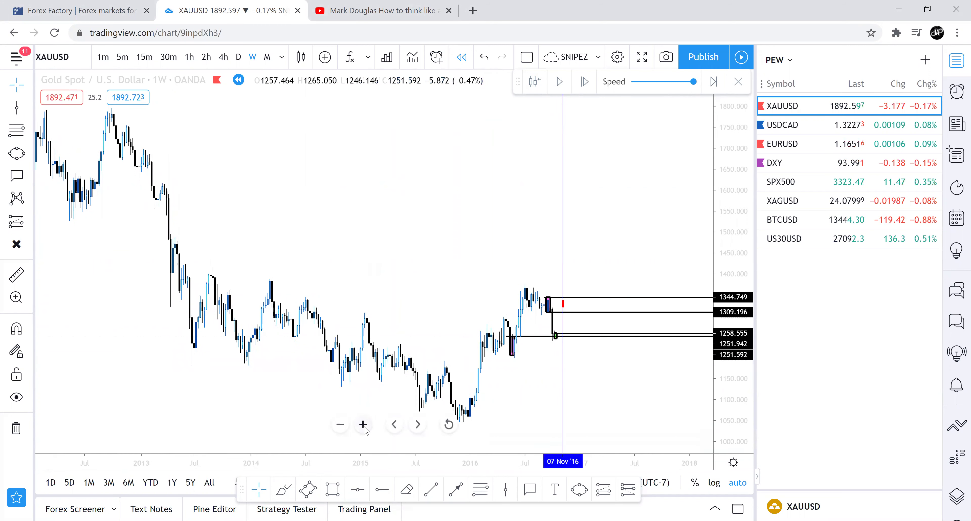
{"action": "left_click", "coordinate": [363, 424]}
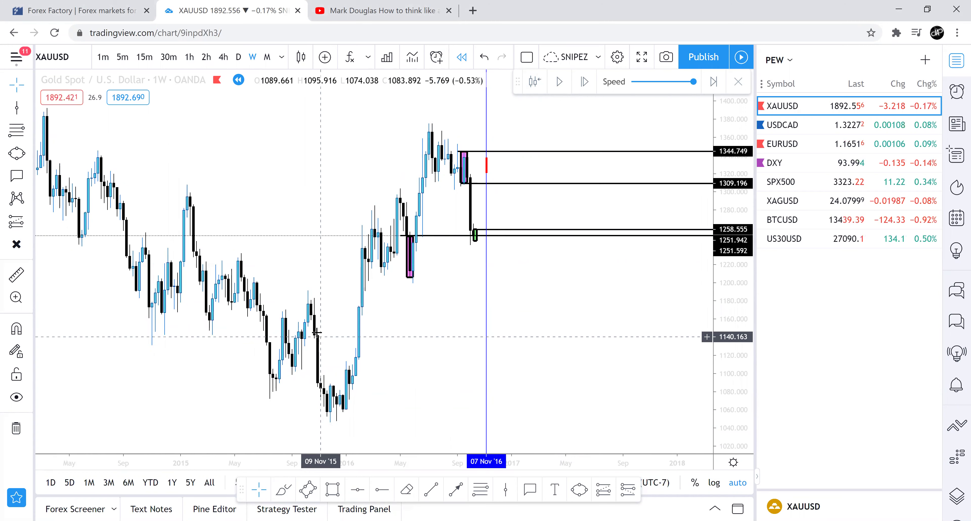
{"action": "mouse_move", "coordinate": [340, 427]}
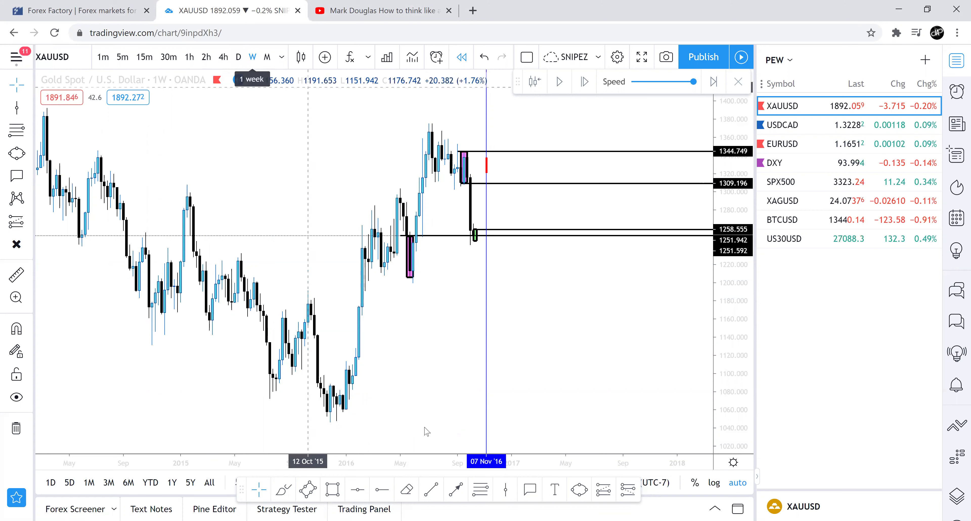
{"action": "left_click", "coordinate": [364, 424]}
{"action": "left_click", "coordinate": [363, 424]}
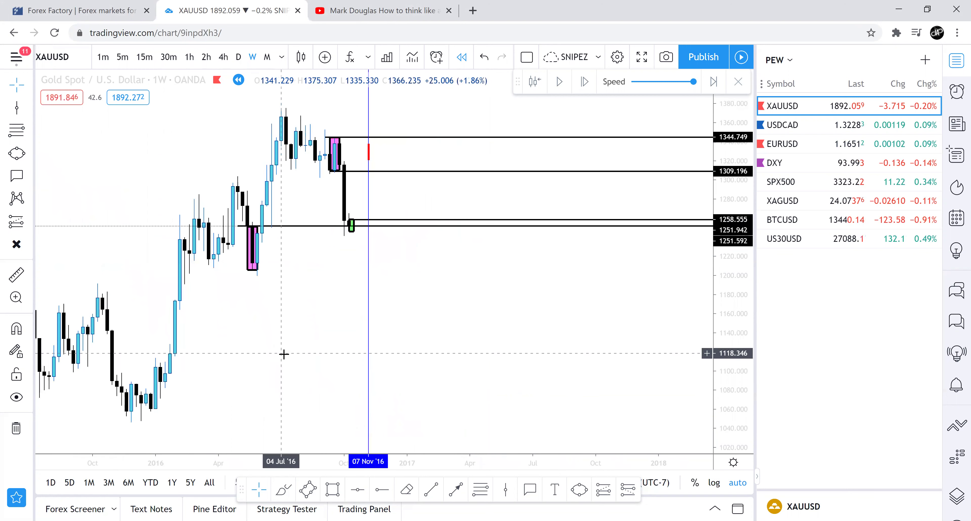
{"action": "left_click_drag", "start_coordinate": [282, 351], "coordinate": [332, 381]}
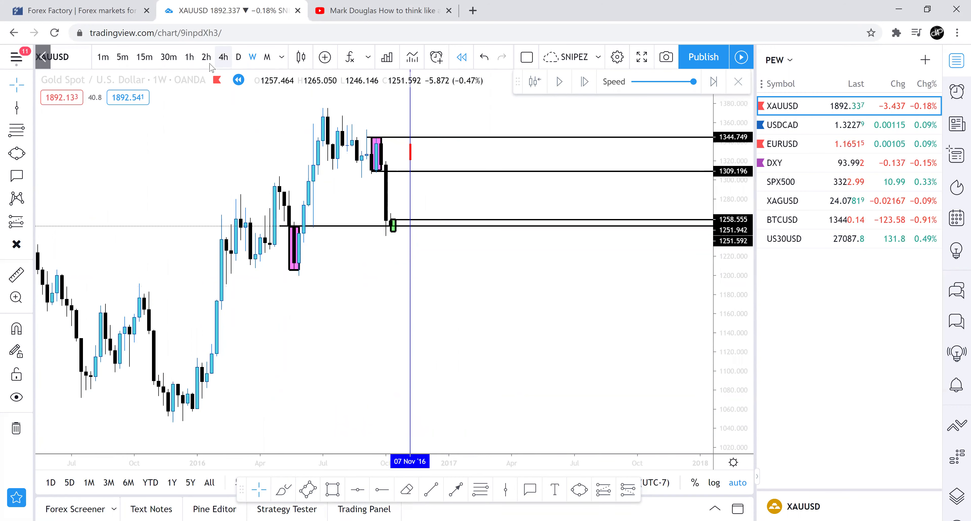
Switch to the daily timeframe and play the replay forward until price has rallied to just below the 1309.196 level and dropped away
{"action": "left_click", "coordinate": [238, 57]}
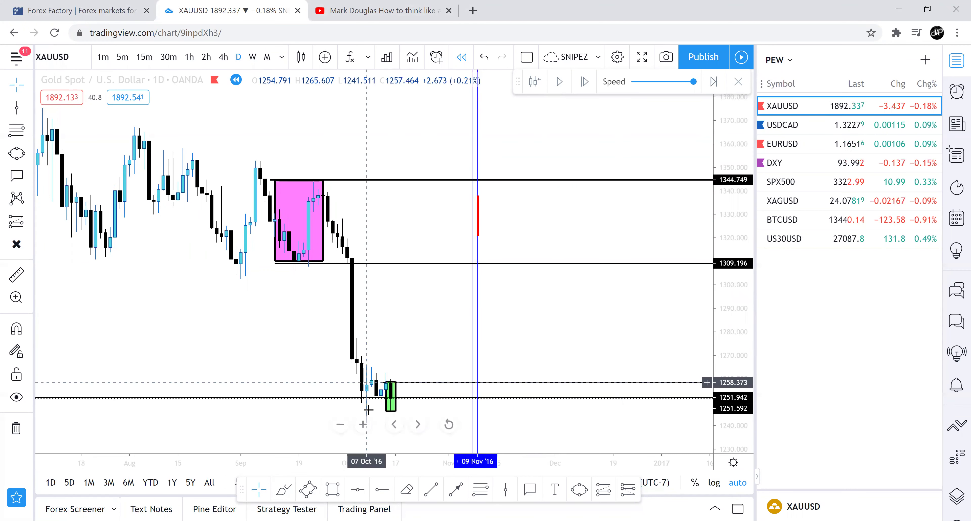
{"action": "left_click", "coordinate": [340, 425]}
{"action": "left_click", "coordinate": [340, 424]}
{"action": "scroll", "coordinate": [314, 351], "scroll_direction": "down", "scroll_amount": 2}
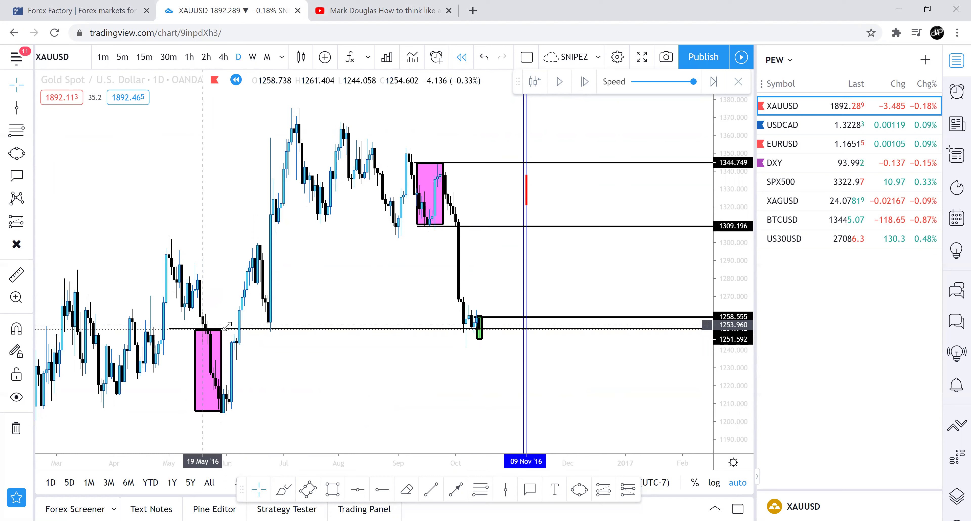
{"action": "left_click_drag", "start_coordinate": [415, 365], "coordinate": [382, 353]}
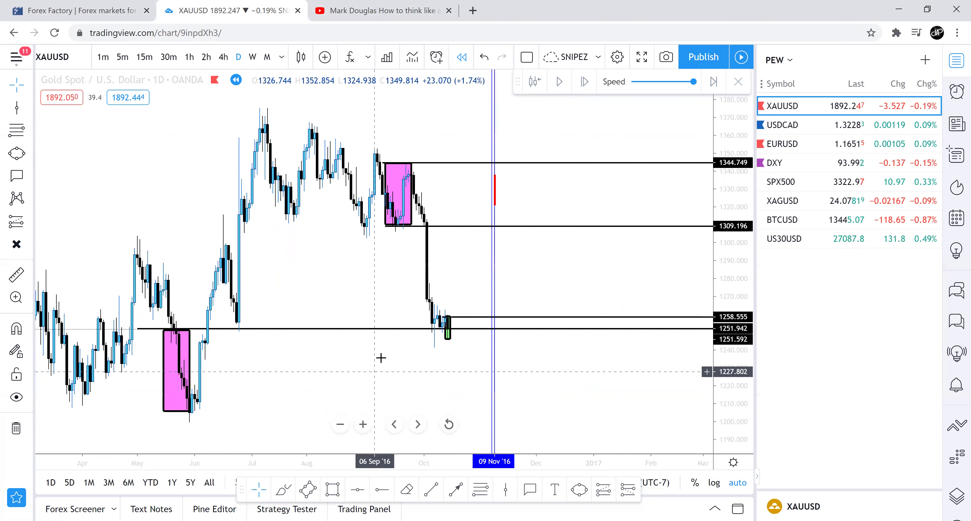
{"action": "left_click", "coordinate": [559, 82]}
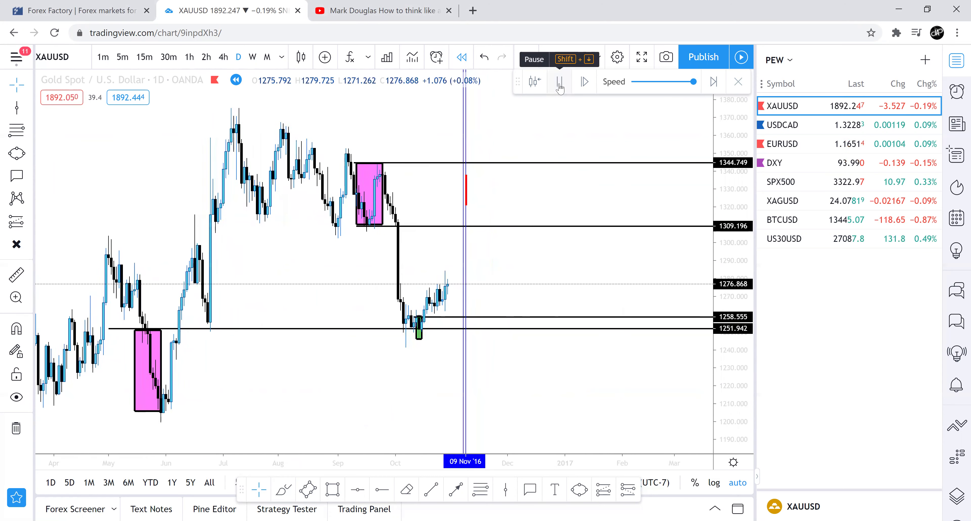
{"action": "left_click", "coordinate": [559, 82]}
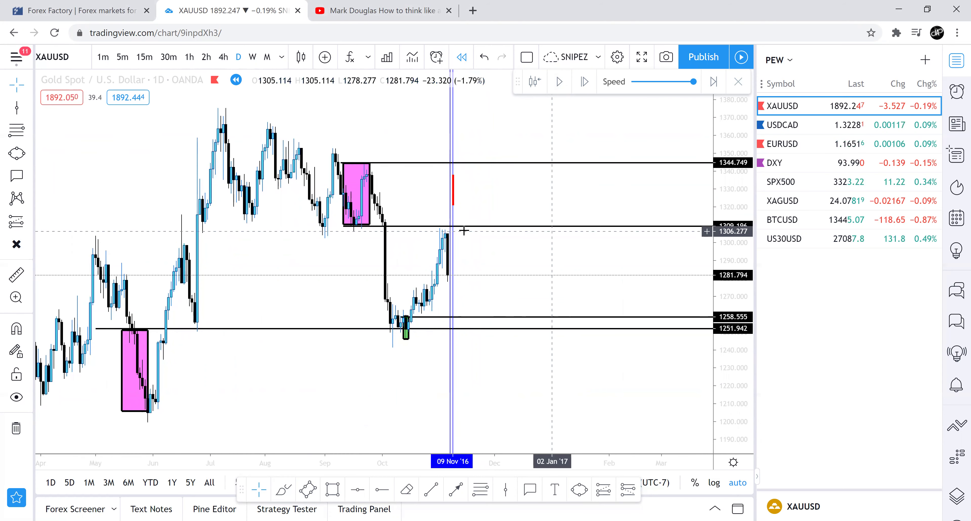
Check the weekly and lower timeframes, settle on the 4h chart, and place an X mark on the 1309.196 line above the November highs
{"action": "left_click", "coordinate": [253, 58]}
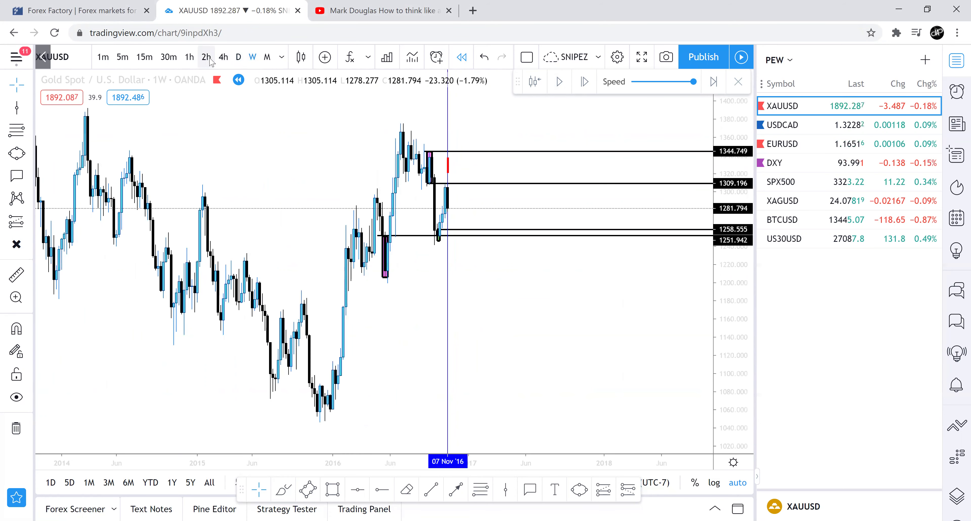
{"action": "left_click", "coordinate": [191, 61]}
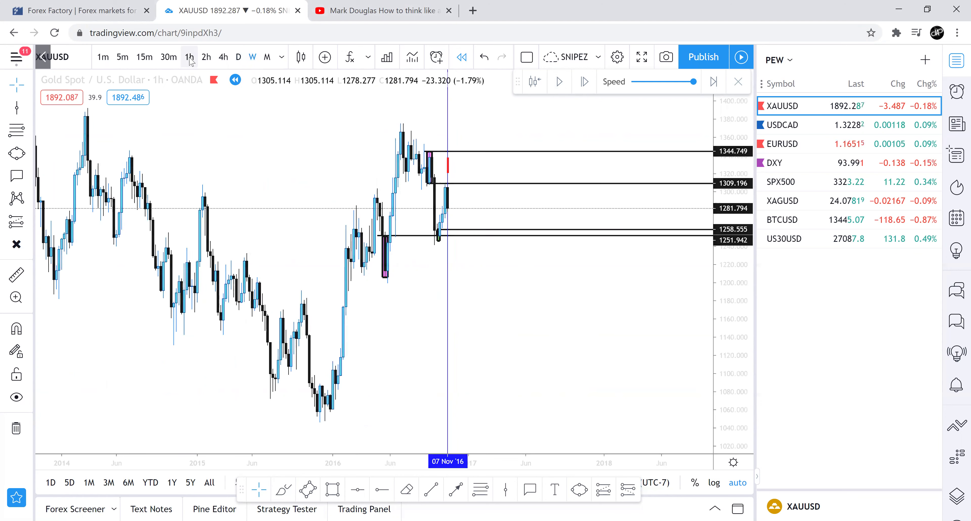
{"action": "left_click", "coordinate": [206, 61]}
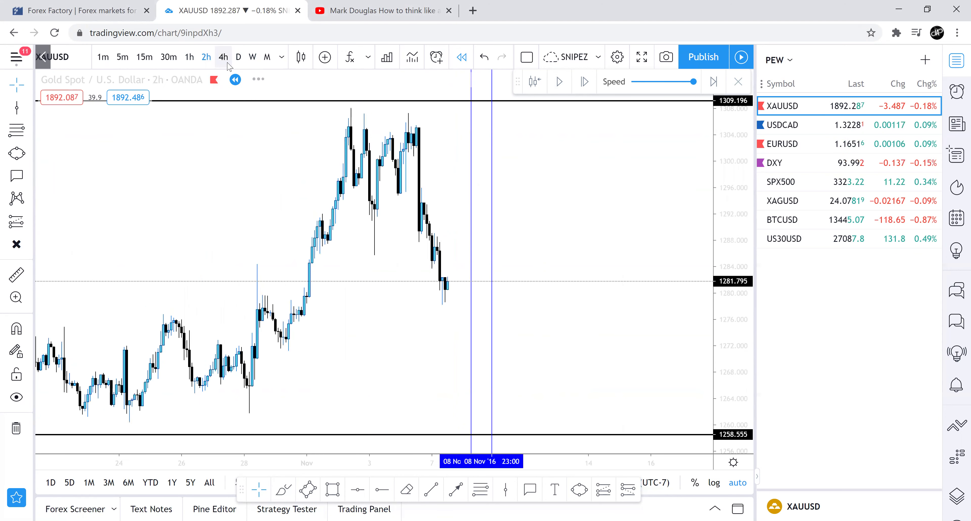
{"action": "left_click", "coordinate": [223, 63]}
{"action": "left_click_drag", "start_coordinate": [184, 314], "coordinate": [213, 314]}
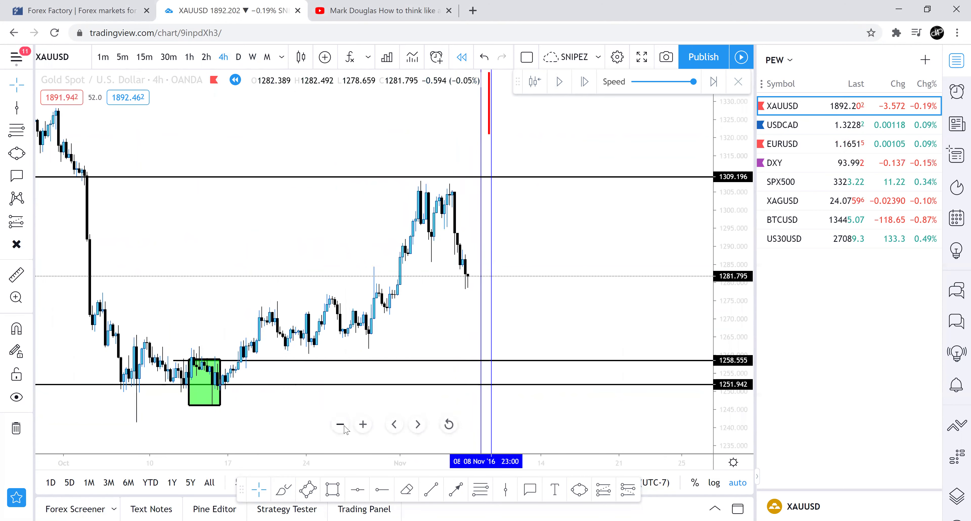
{"action": "left_click", "coordinate": [340, 424]}
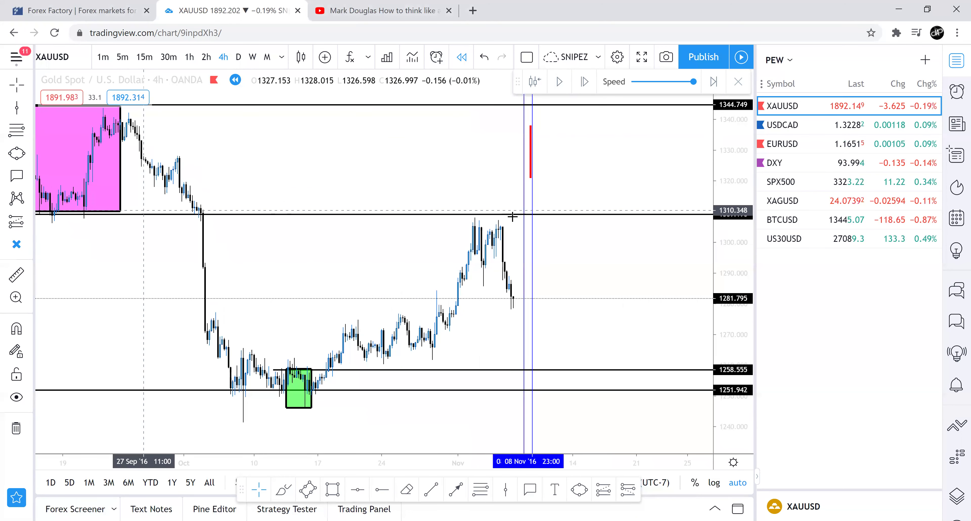
{"action": "left_click", "coordinate": [488, 214]}
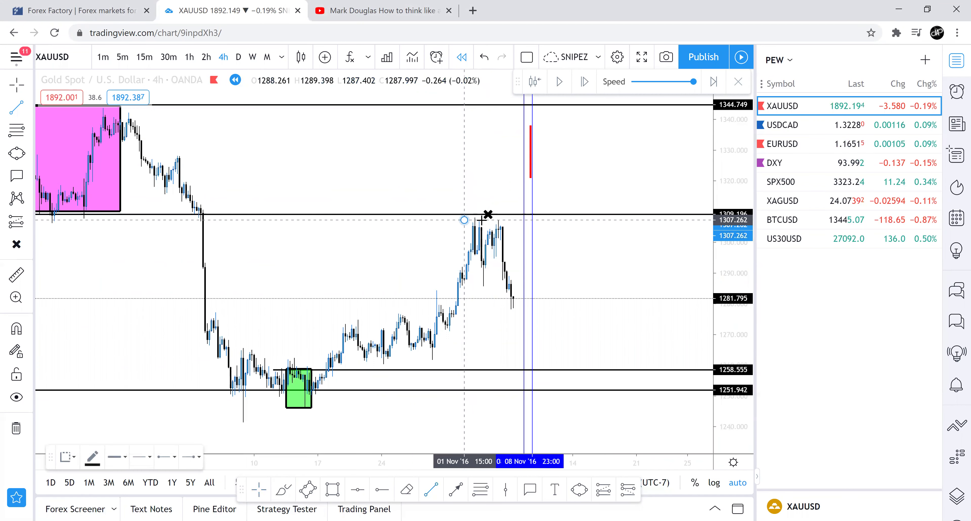
Draw a horizontal trend line at 1307.262 across the early November highs, ending at 07 Nov 2016
{"action": "left_click", "coordinate": [464, 220]}
{"action": "left_click", "coordinate": [508, 221]}
{"action": "left_click_drag", "start_coordinate": [507, 221], "coordinate": [509, 220]}
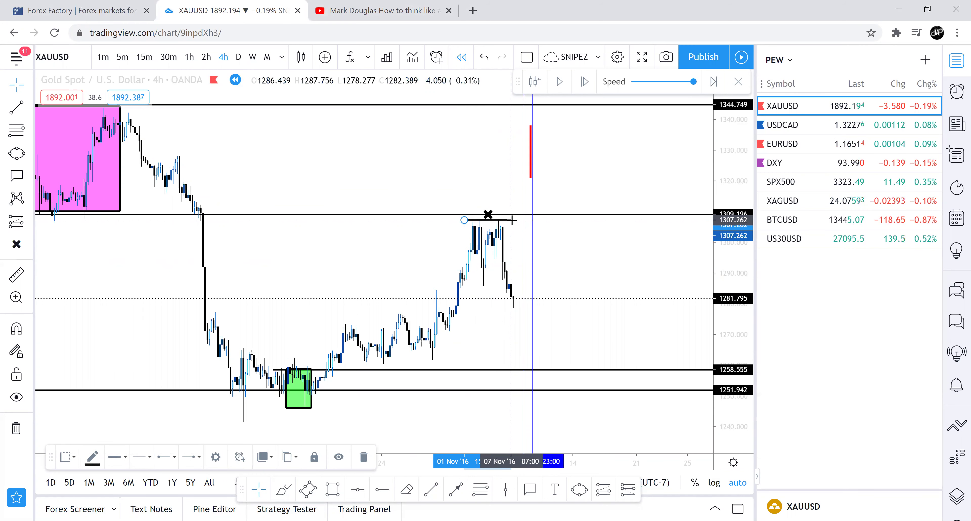
{"action": "left_click", "coordinate": [453, 270]}
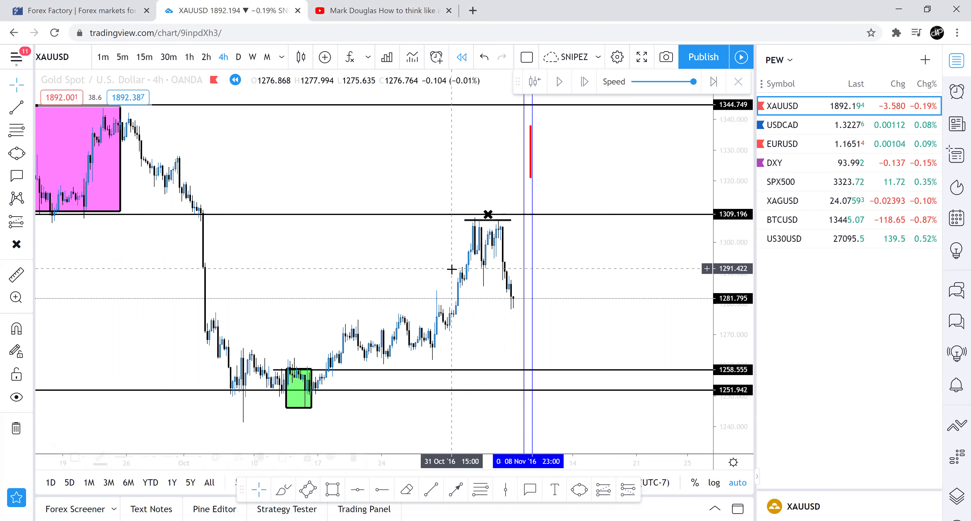
Review the daily and weekly charts to examine the reaction at the 1309.196 level
{"action": "left_click", "coordinate": [237, 57]}
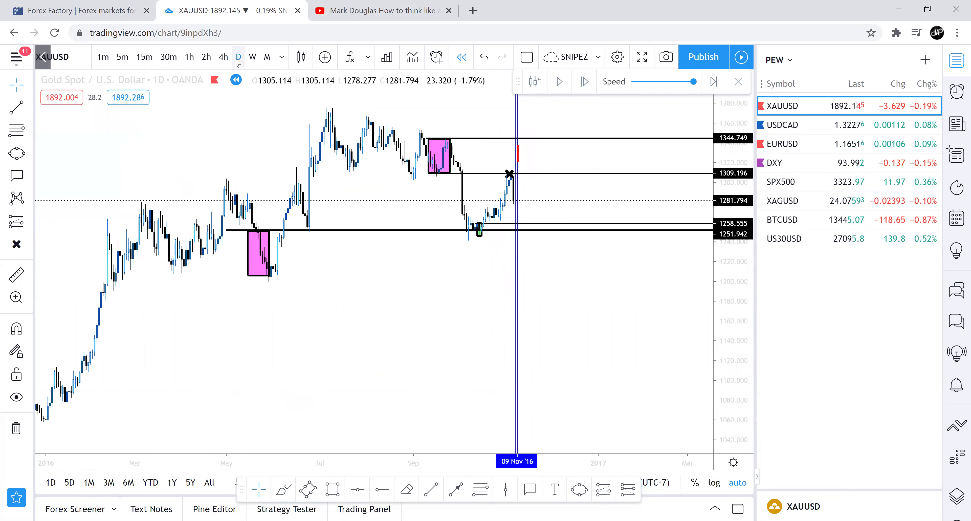
{"action": "left_click", "coordinate": [251, 59]}
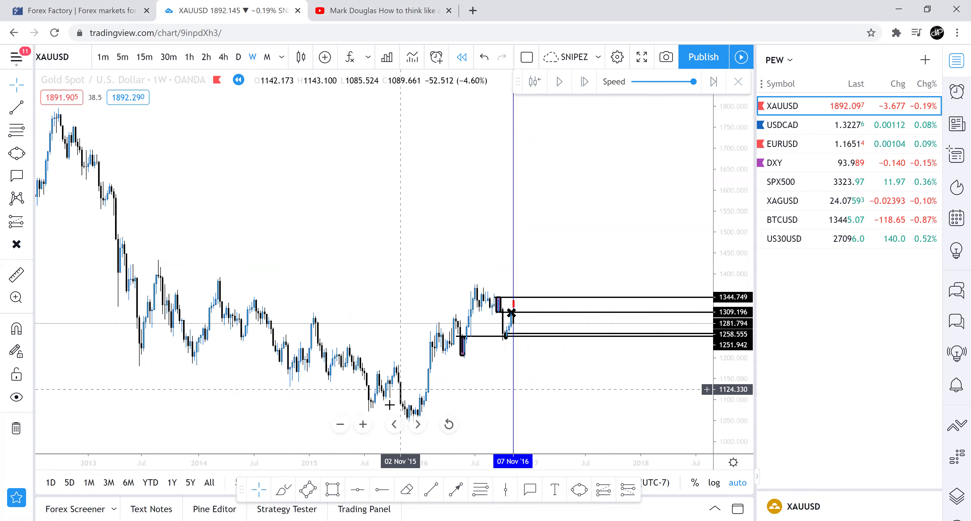
{"action": "left_click", "coordinate": [363, 424]}
{"action": "left_click", "coordinate": [363, 424]}
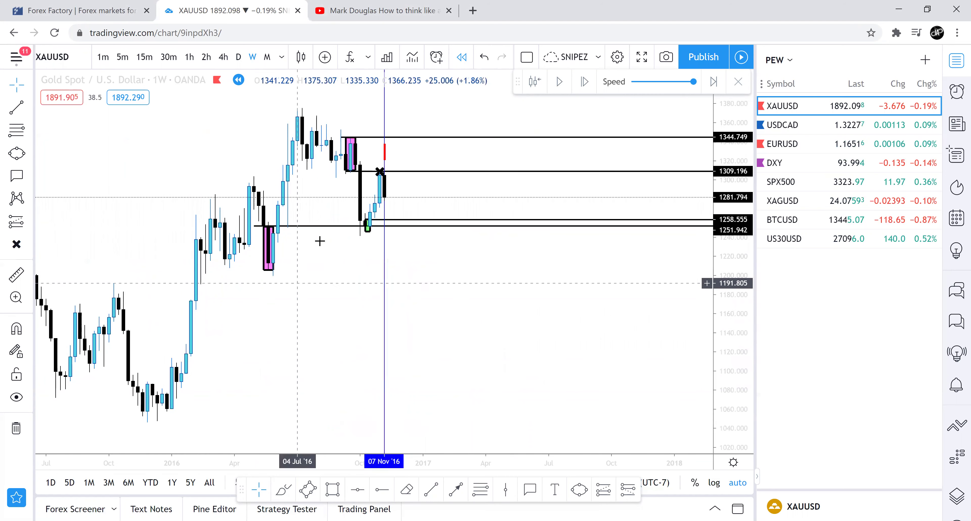
Switch to the 1h timeframe and play the replay forward a few candles past the latest low, then pause it
{"action": "left_click", "coordinate": [189, 57]}
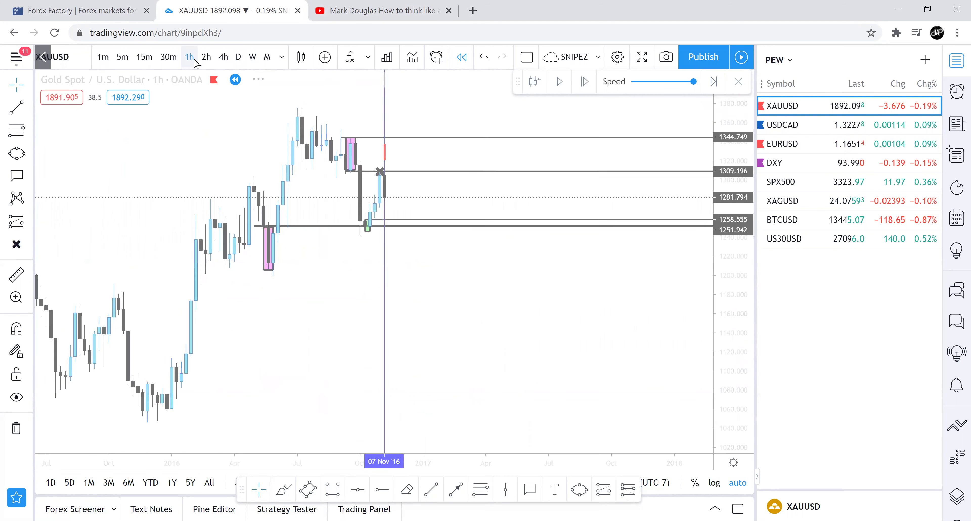
{"action": "left_click", "coordinate": [340, 424]}
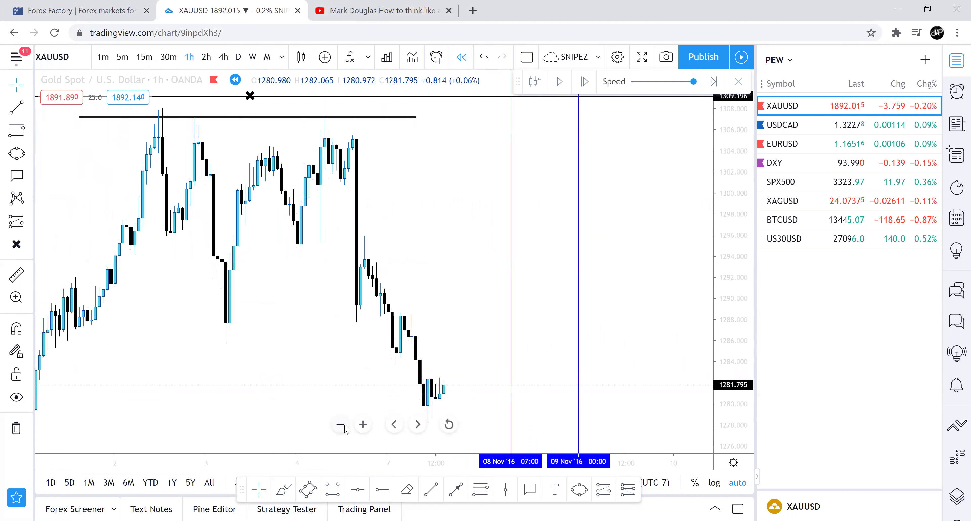
{"action": "left_click", "coordinate": [341, 424]}
{"action": "left_click", "coordinate": [340, 425]}
{"action": "left_click", "coordinate": [341, 425]}
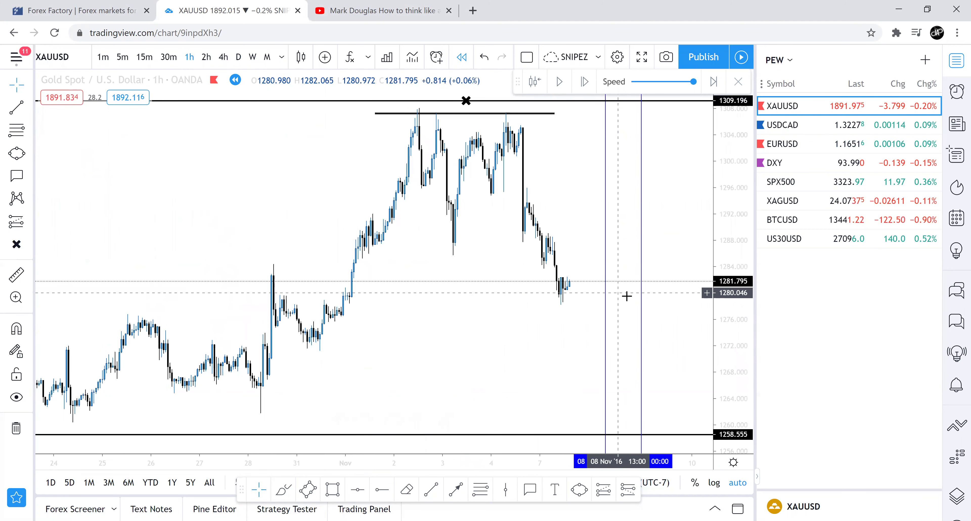
{"action": "left_click", "coordinate": [560, 82]}
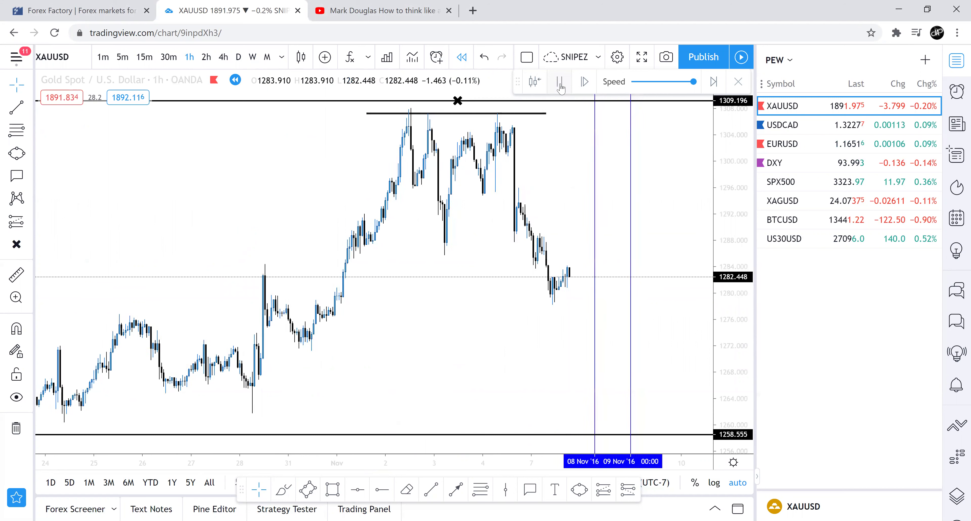
{"action": "left_click", "coordinate": [560, 82]}
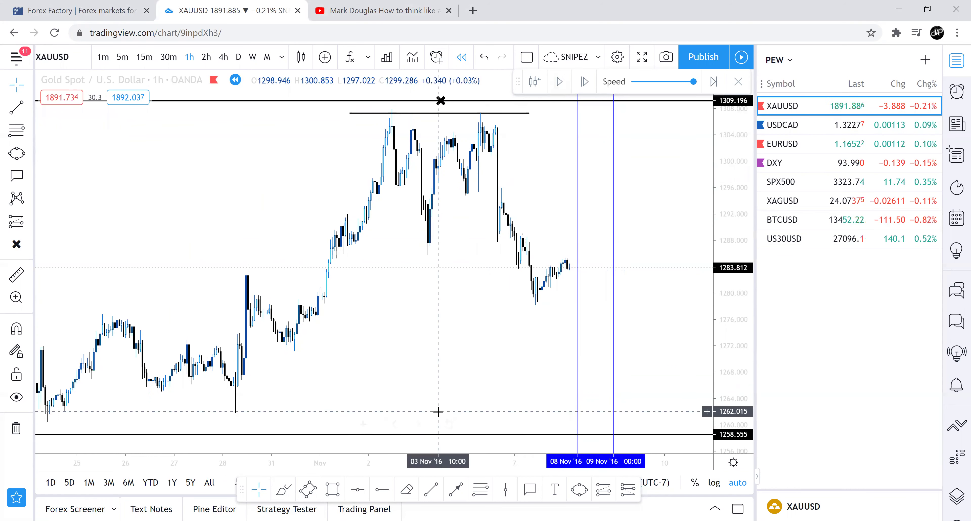
Return to the weekly timeframe and examine the candles around the marked supply and demand zones
{"action": "left_click", "coordinate": [250, 57]}
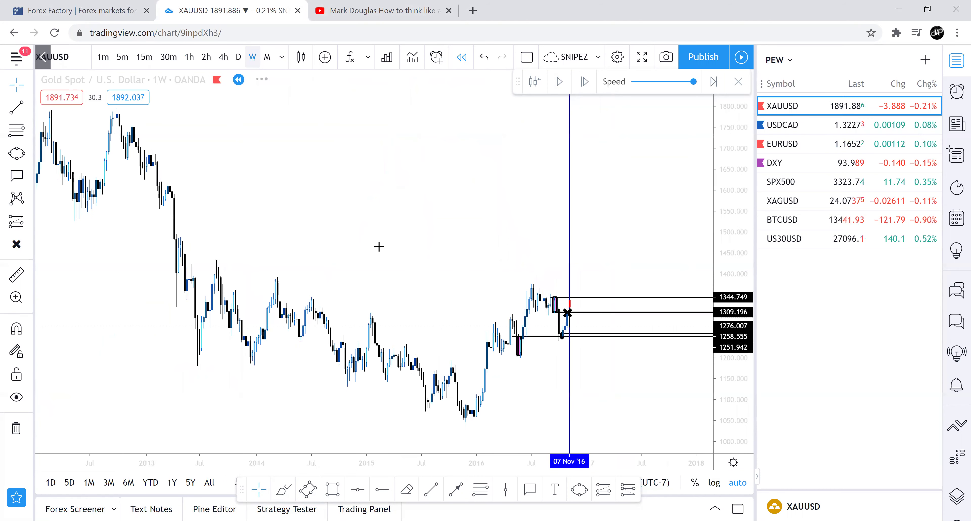
{"action": "left_click", "coordinate": [371, 427]}
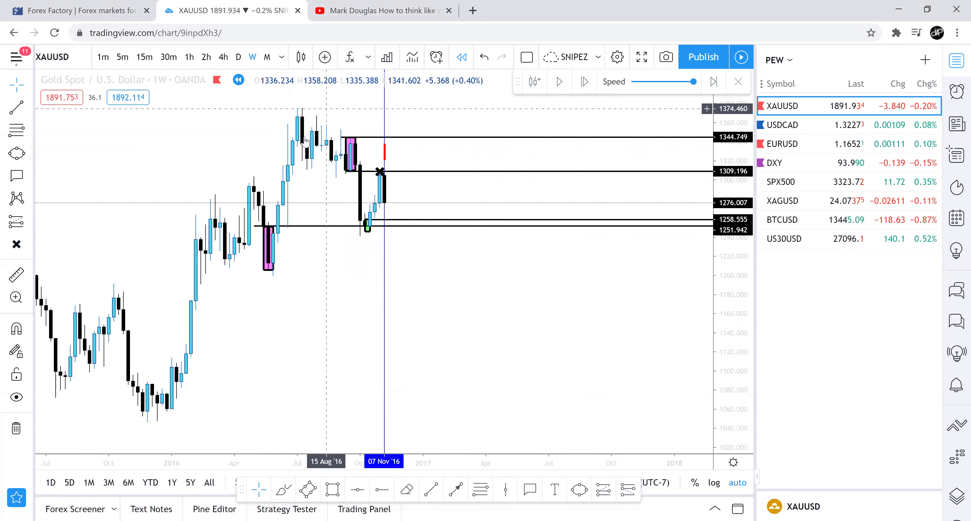
{"action": "left_click_drag", "start_coordinate": [193, 359], "coordinate": [215, 358]}
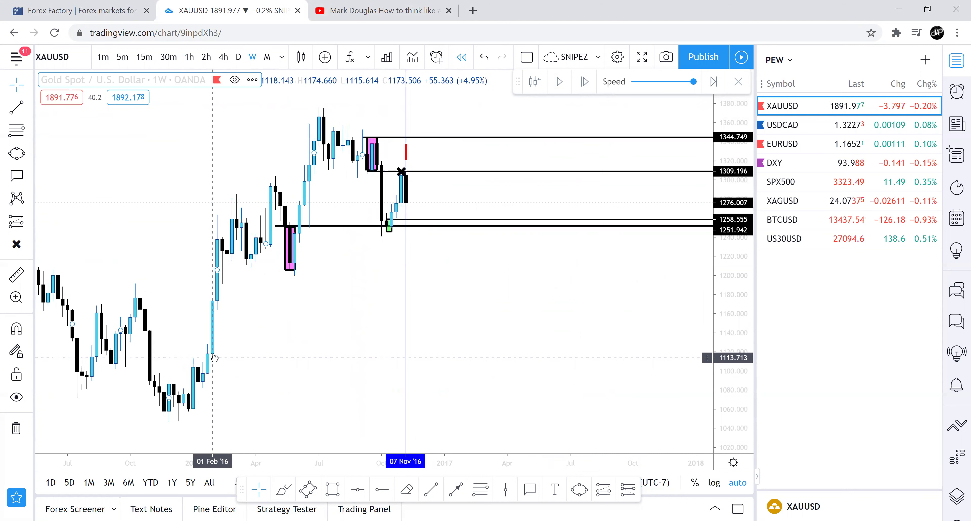
Go down through the daily and 4h charts to the 1h chart and examine the move from the green zone to the November highs
{"action": "left_click", "coordinate": [243, 56]}
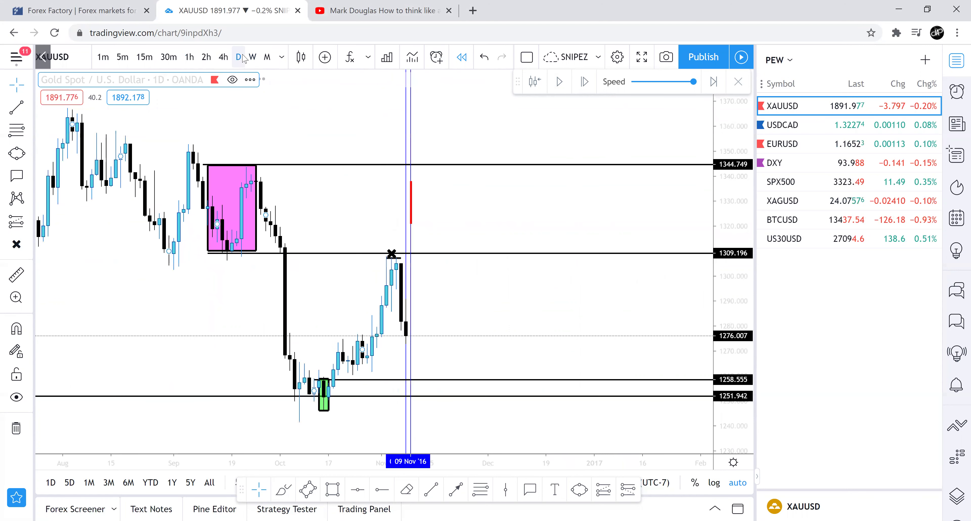
{"action": "left_click", "coordinate": [223, 56]}
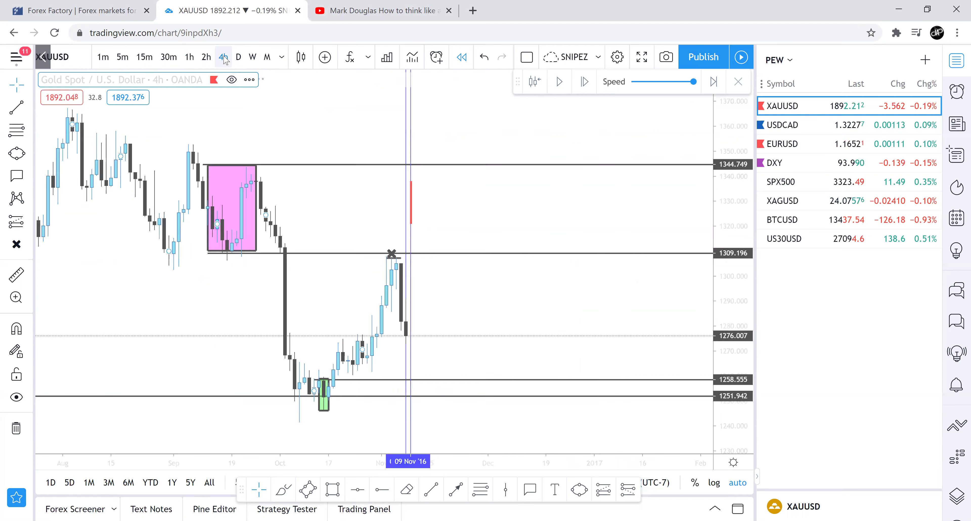
{"action": "left_click", "coordinate": [190, 57]}
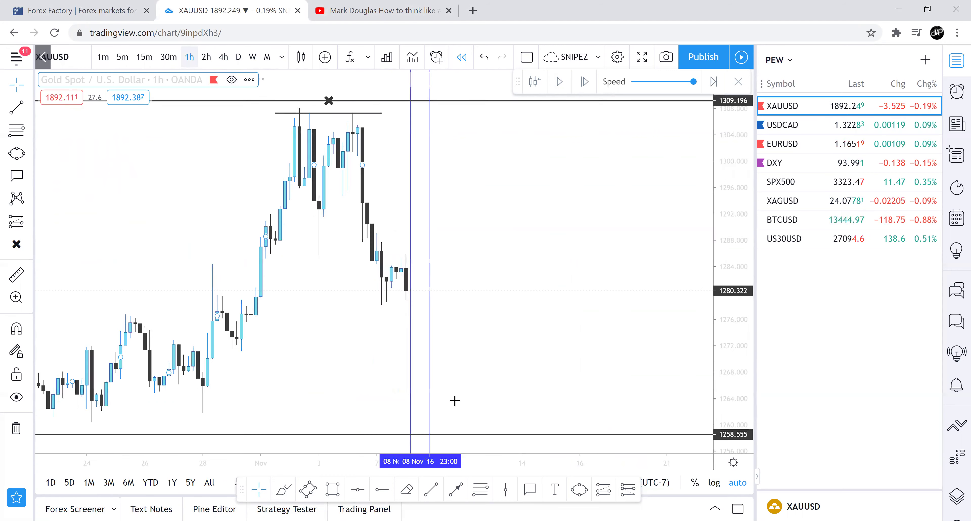
{"action": "left_click", "coordinate": [340, 424]}
{"action": "left_click", "coordinate": [340, 424]}
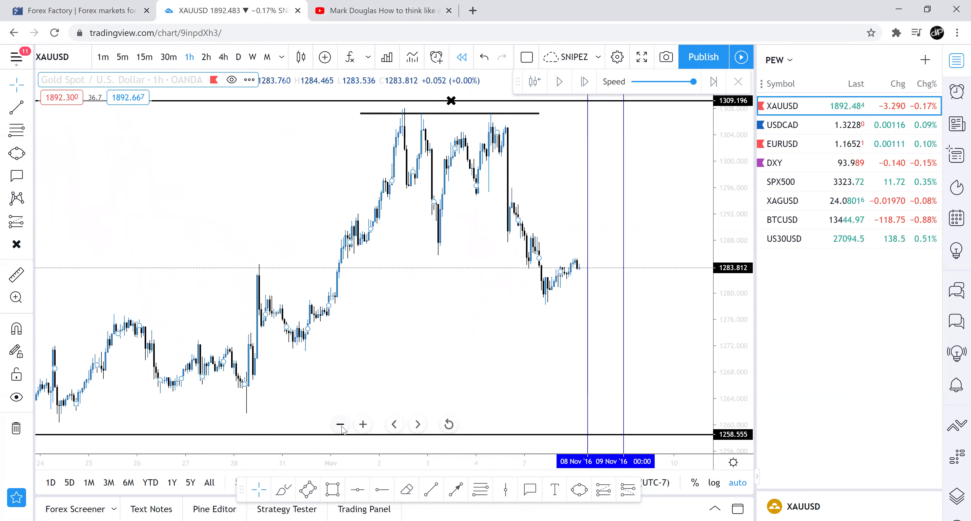
{"action": "left_click", "coordinate": [340, 424]}
{"action": "left_click", "coordinate": [340, 424]}
{"action": "left_click", "coordinate": [340, 424]}
{"action": "left_click", "coordinate": [363, 424]}
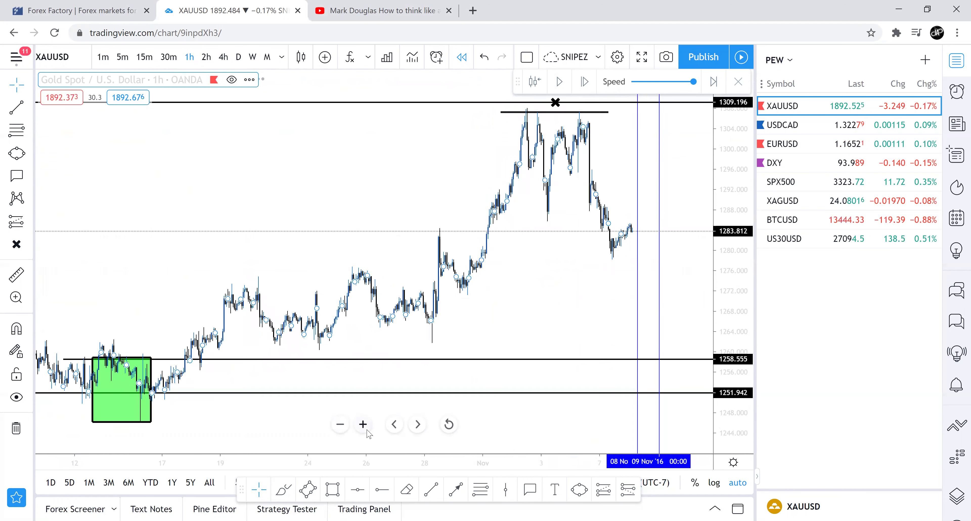
Examine the drop from the November highs on the 1h chart, then the surrounding zones on the 4h and daily charts
{"action": "left_click", "coordinate": [364, 424]}
{"action": "left_click", "coordinate": [364, 424]}
{"action": "left_click", "coordinate": [363, 424]}
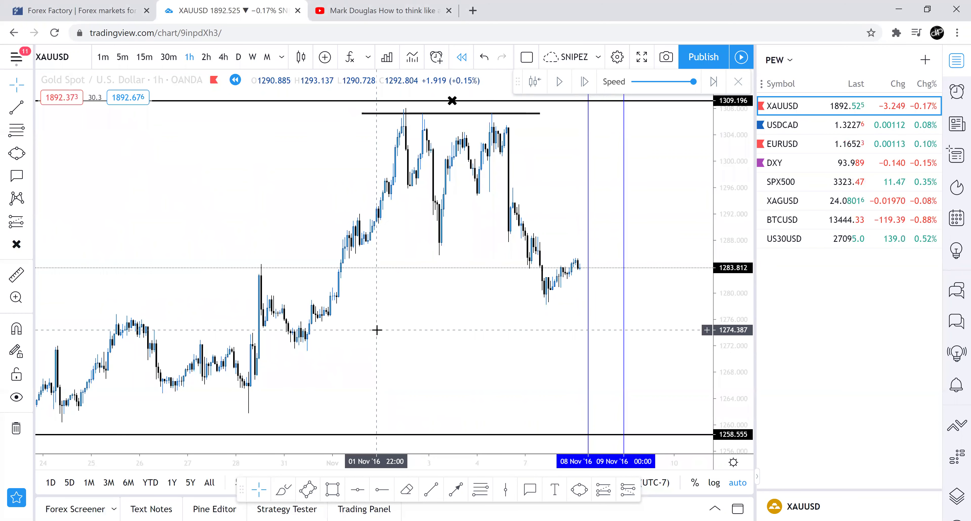
{"action": "scroll", "coordinate": [375, 326], "scroll_direction": "up", "scroll_amount": 1}
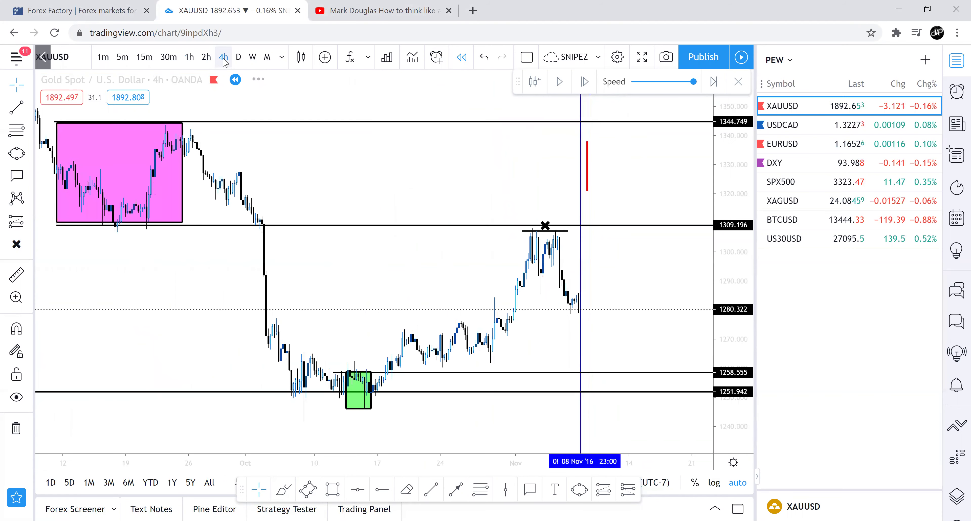
{"action": "left_click_drag", "start_coordinate": [426, 316], "coordinate": [293, 254]}
{"action": "left_click", "coordinate": [238, 57]}
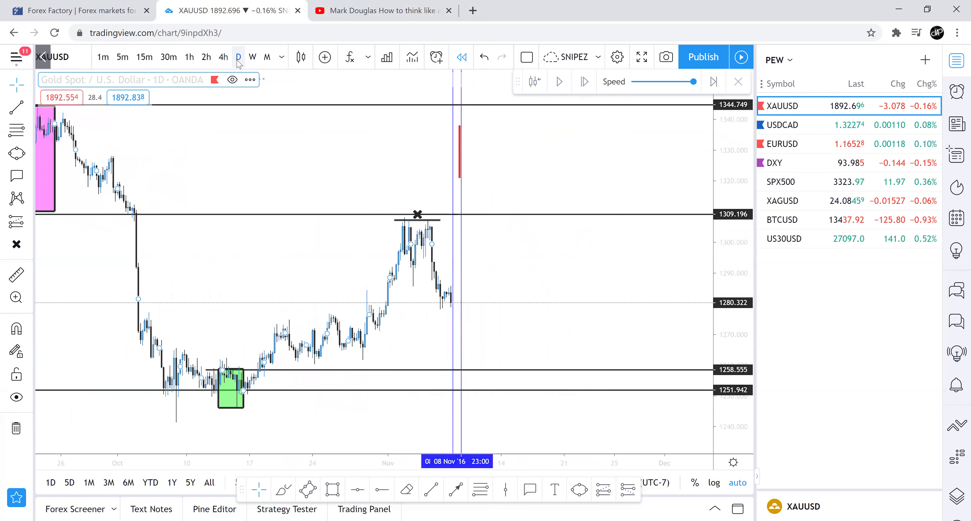
{"action": "scroll", "coordinate": [354, 371], "scroll_direction": "up", "scroll_amount": 2}
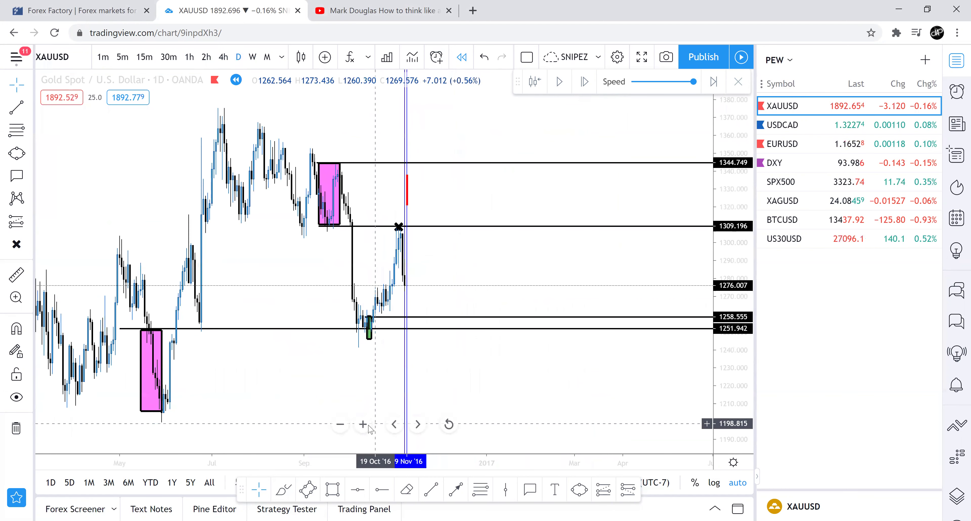
{"action": "left_click", "coordinate": [362, 424]}
{"action": "left_click", "coordinate": [363, 424]}
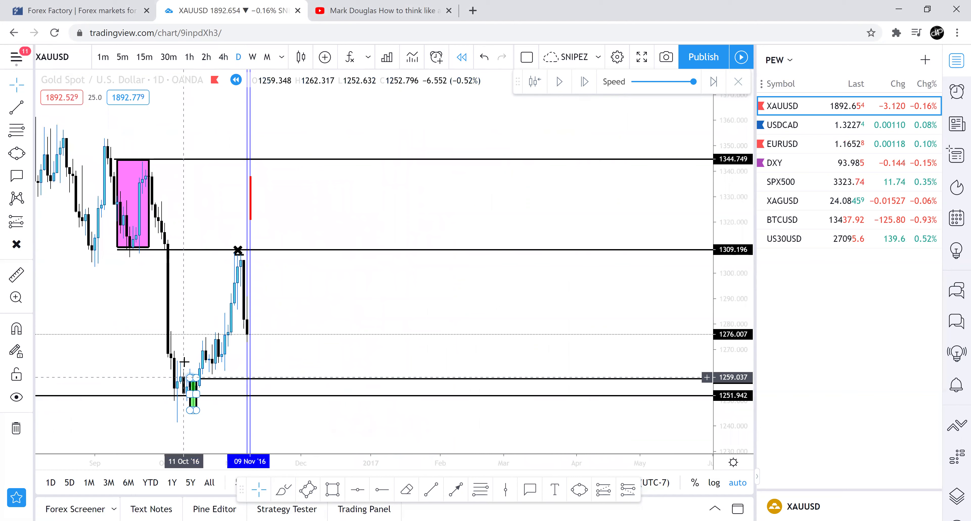
{"action": "left_click_drag", "start_coordinate": [187, 333], "coordinate": [231, 333]}
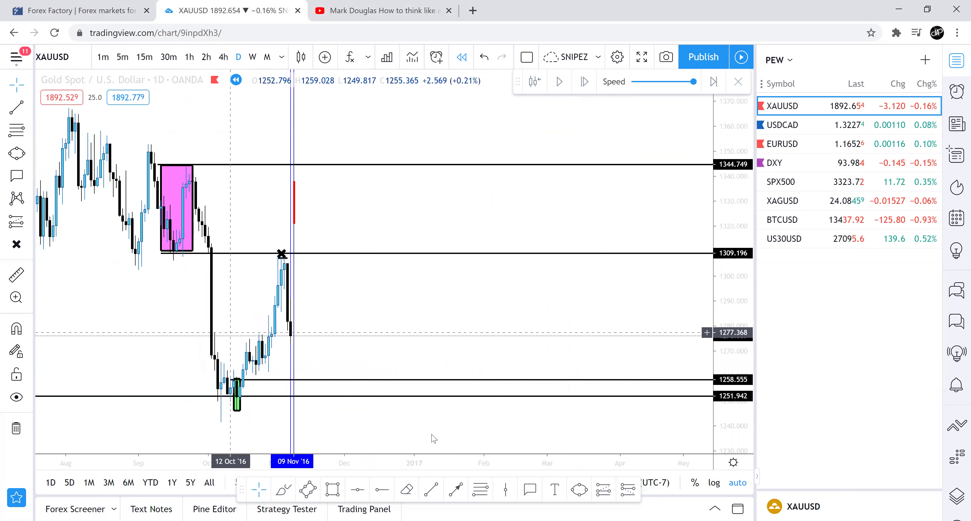
{"action": "left_click_drag", "start_coordinate": [381, 312], "coordinate": [459, 318]}
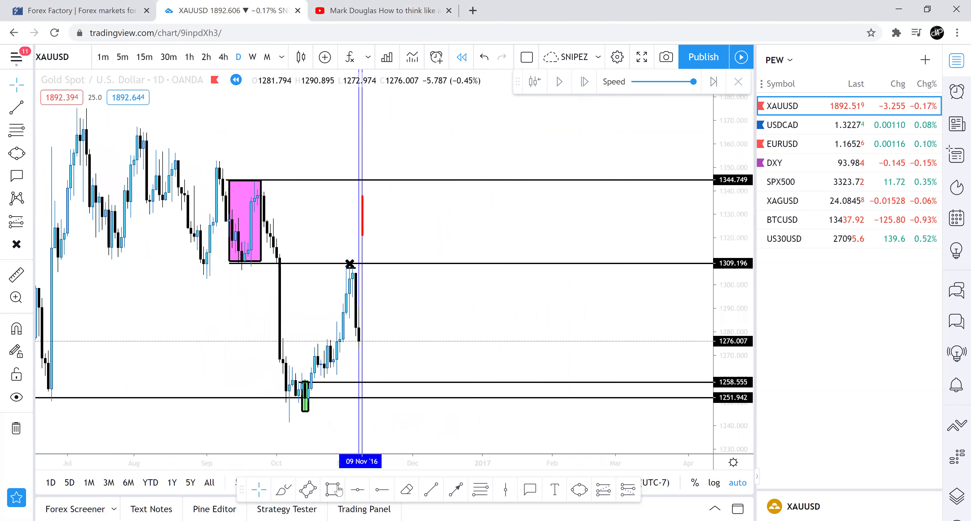
Place an X mark at the 1258.555 level on the daily chart and circle the area ahead of price at that level
{"action": "left_click", "coordinate": [16, 244]}
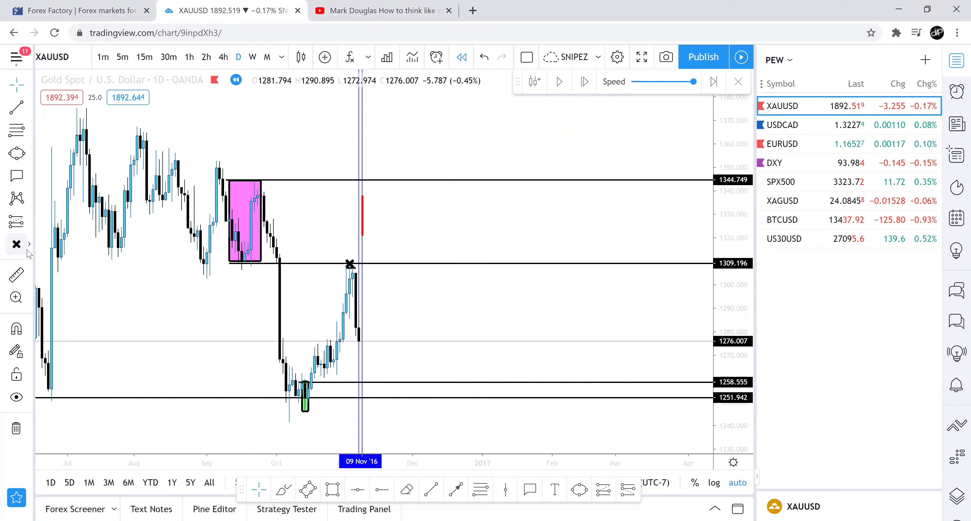
{"action": "left_click", "coordinate": [328, 379]}
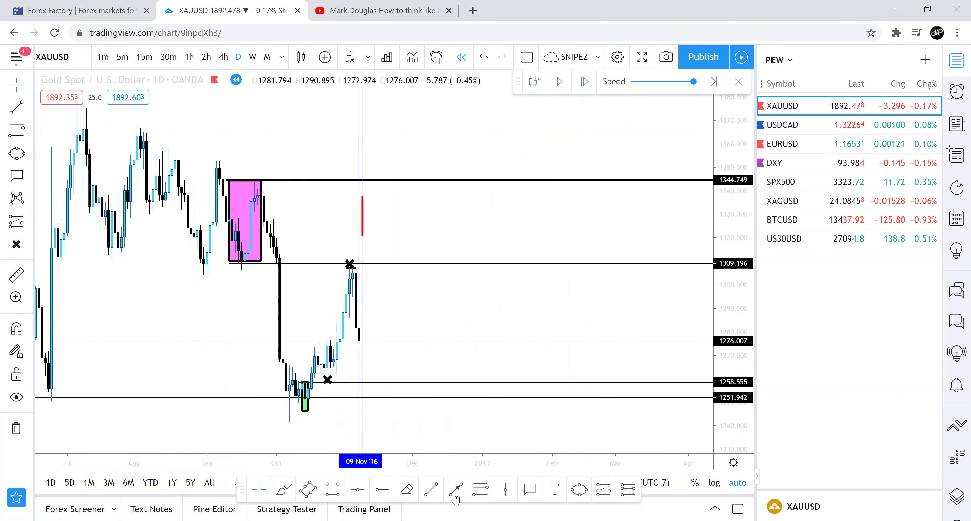
{"action": "left_click_drag", "start_coordinate": [369, 392], "coordinate": [370, 390]}
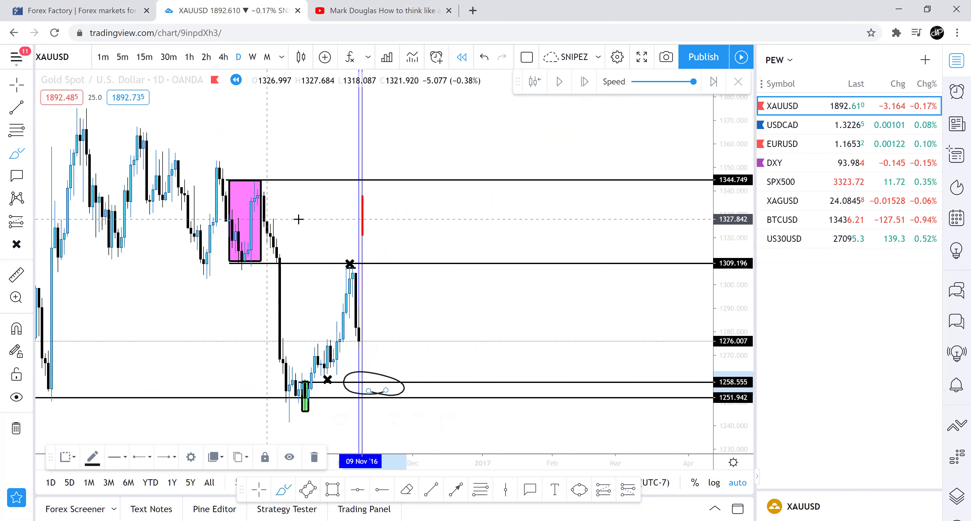
Circle the upper magenta zone with the Brush, then stroke forward from its middle and lower edge on the weekly chart
{"action": "mouse_move", "coordinate": [283, 261]}
{"action": "left_mouse_down"}
{"action": "mouse_move", "coordinate": [245, 262]}
{"action": "mouse_move", "coordinate": [248, 176]}
{"action": "left_mouse_up"}
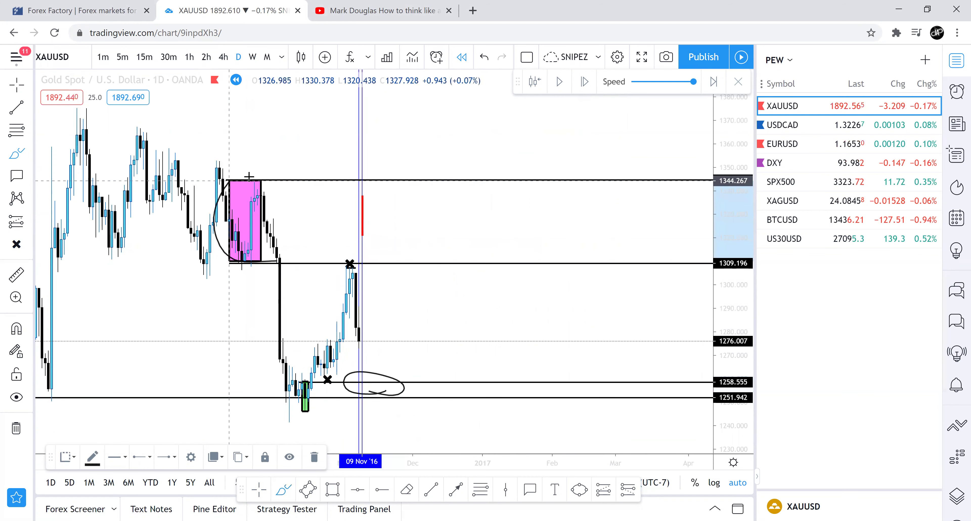
{"action": "left_click_drag", "start_coordinate": [292, 225], "coordinate": [257, 251]}
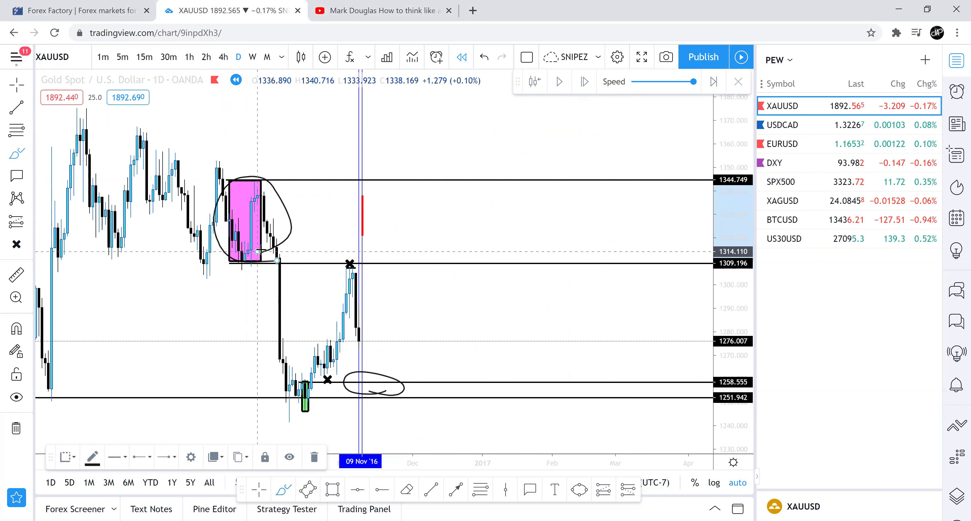
{"action": "left_click", "coordinate": [253, 60]}
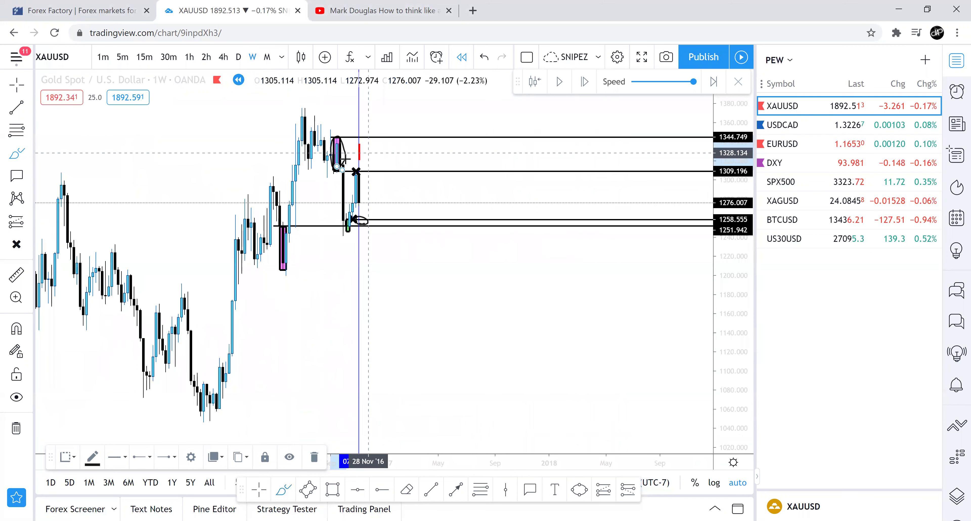
{"action": "left_click_drag", "start_coordinate": [340, 154], "coordinate": [372, 152]}
{"action": "left_click", "coordinate": [383, 172]}
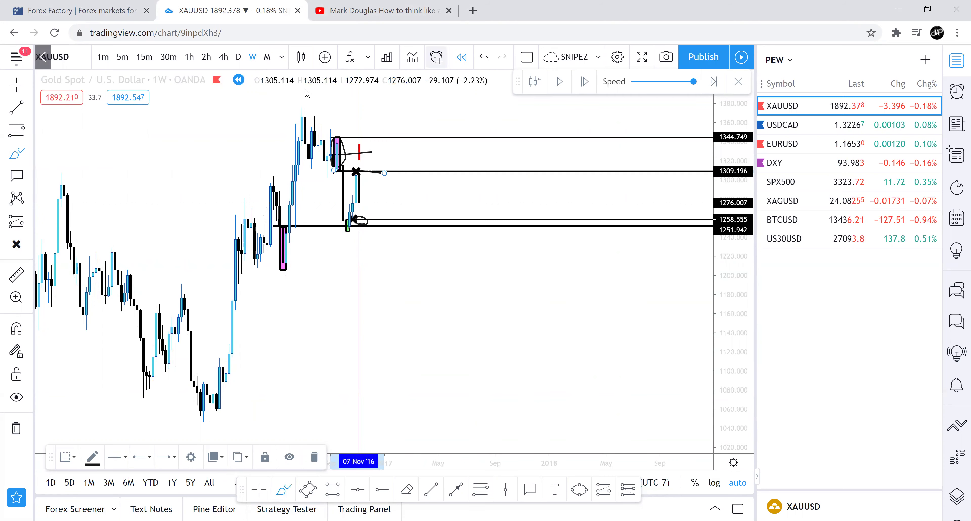
Play the 1h replay forward past the 08 Nov '16 07:00 line, pause it, and check the 2h chart
{"action": "left_click", "coordinate": [189, 57]}
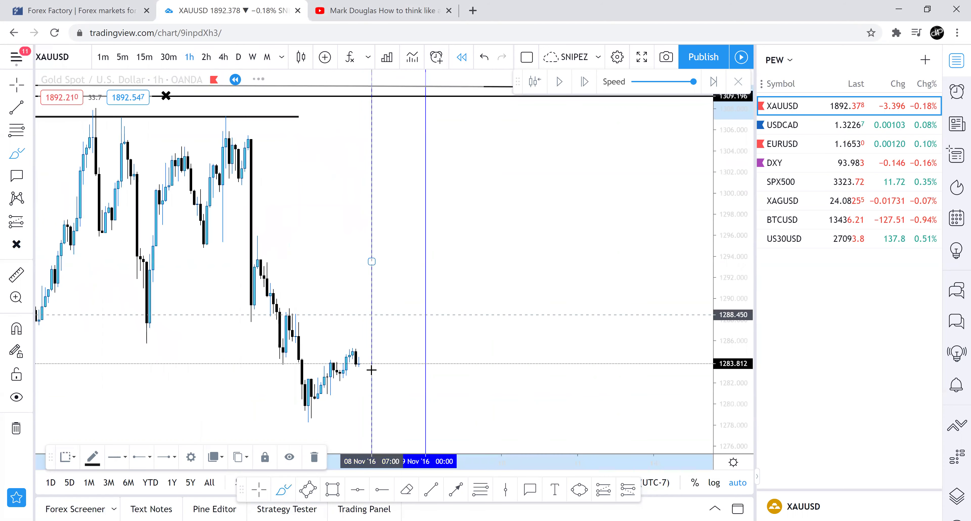
{"action": "left_click", "coordinate": [340, 425]}
{"action": "left_click", "coordinate": [339, 424]}
{"action": "left_click", "coordinate": [339, 424]}
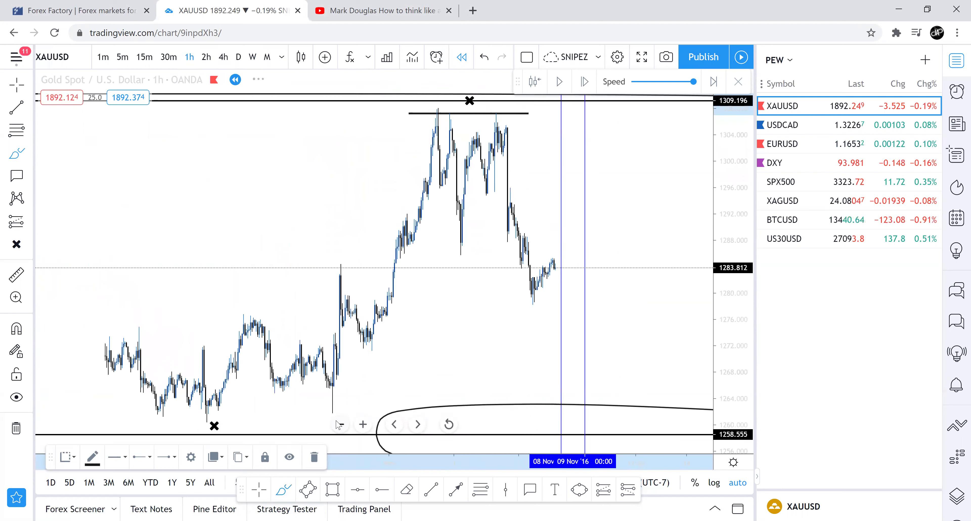
{"action": "left_click", "coordinate": [339, 425]}
{"action": "left_click", "coordinate": [363, 424]}
{"action": "left_click", "coordinate": [363, 424]}
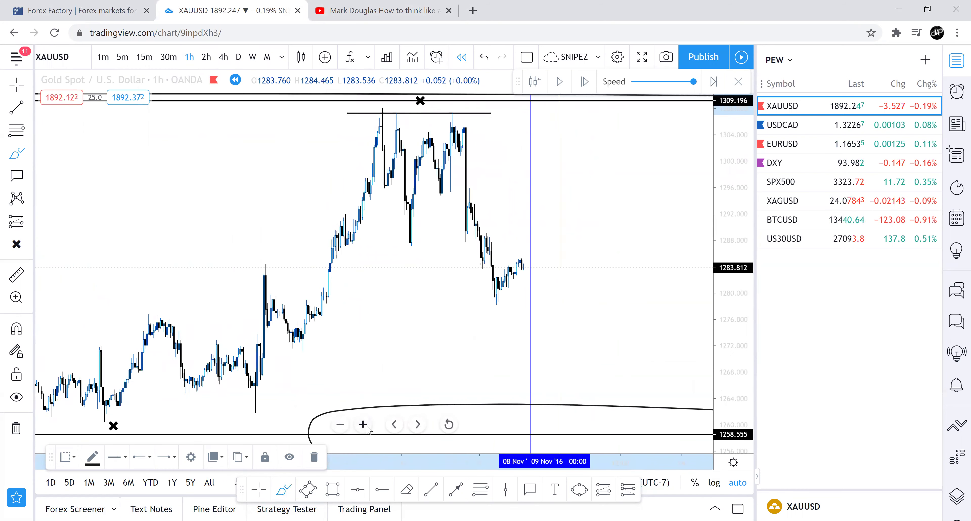
{"action": "left_click", "coordinate": [363, 424]}
{"action": "left_click", "coordinate": [261, 491]}
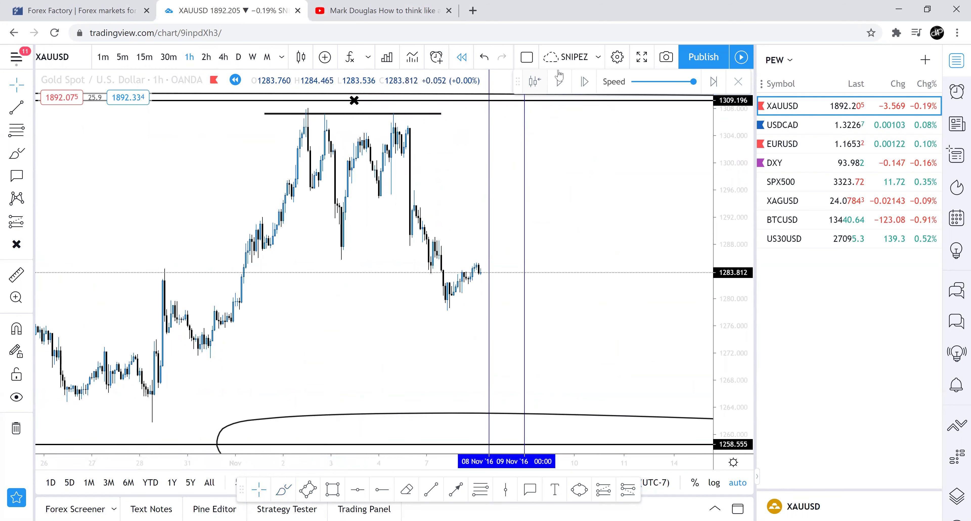
{"action": "left_click", "coordinate": [559, 82]}
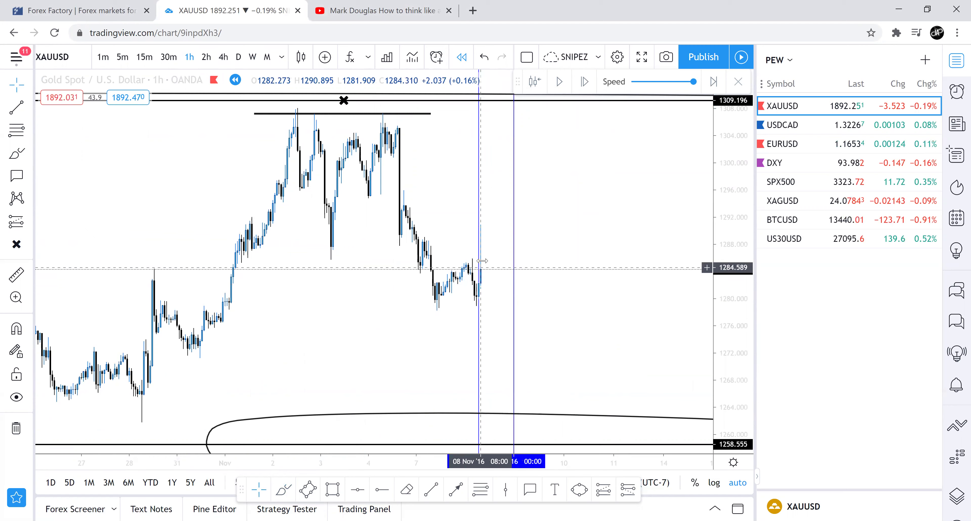
{"action": "left_click", "coordinate": [559, 84]}
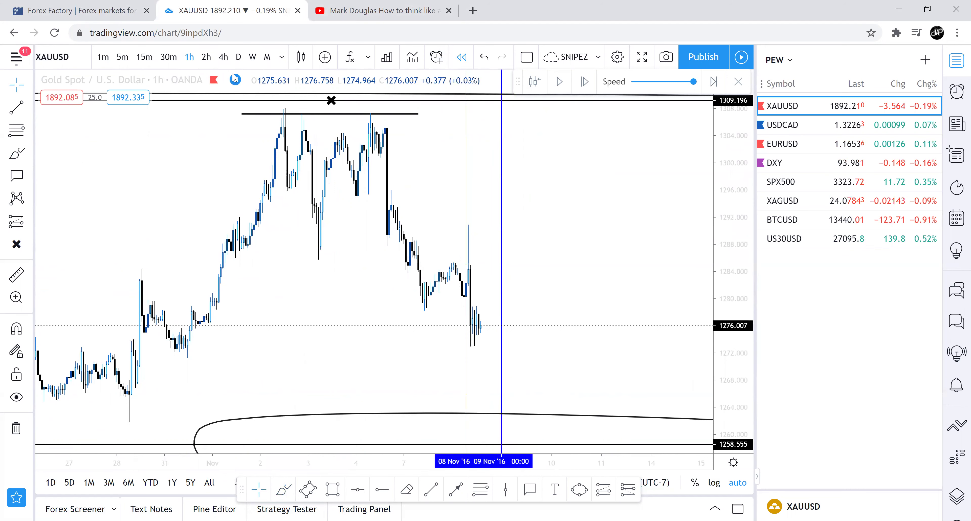
{"action": "left_click", "coordinate": [207, 58]}
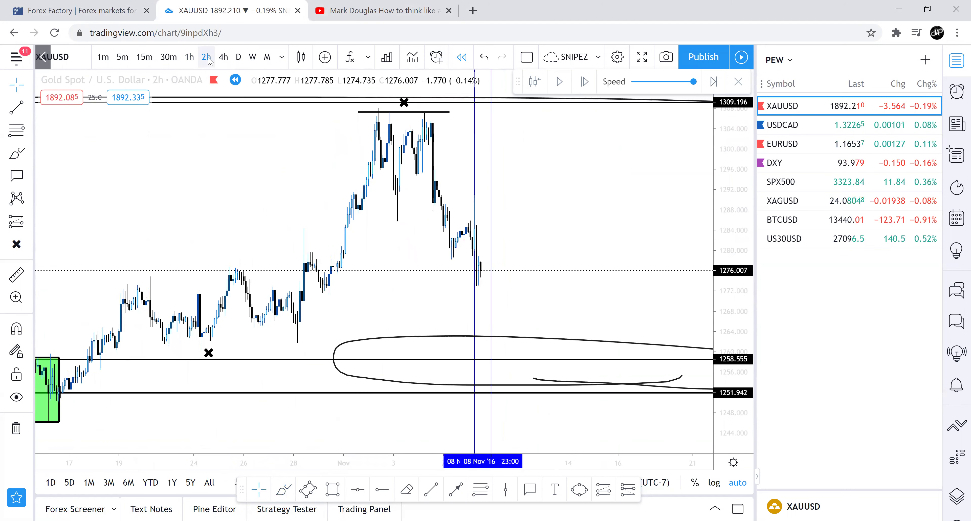
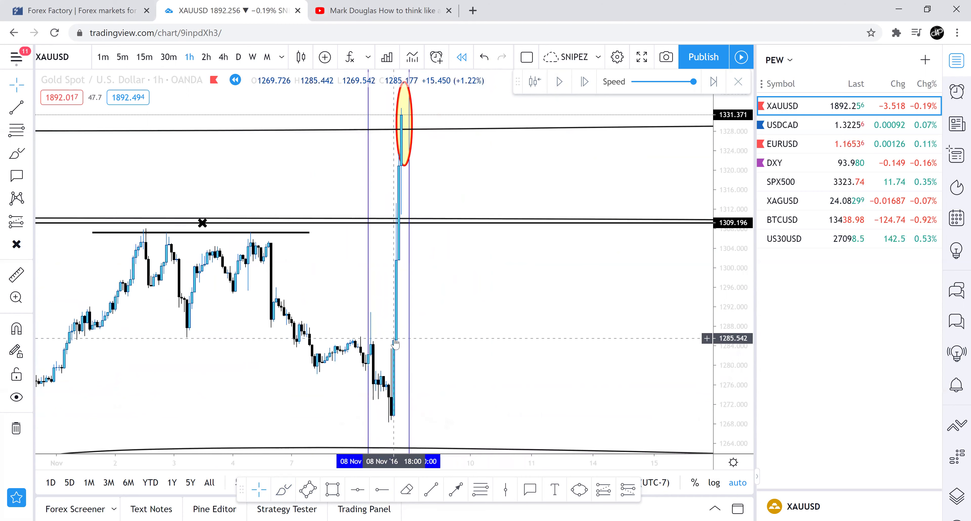
Play the 1h replay forward a few candles past the spike marked by the yellow ellipse, then pause it
{"action": "left_click_drag", "start_coordinate": [384, 282], "coordinate": [422, 308]}
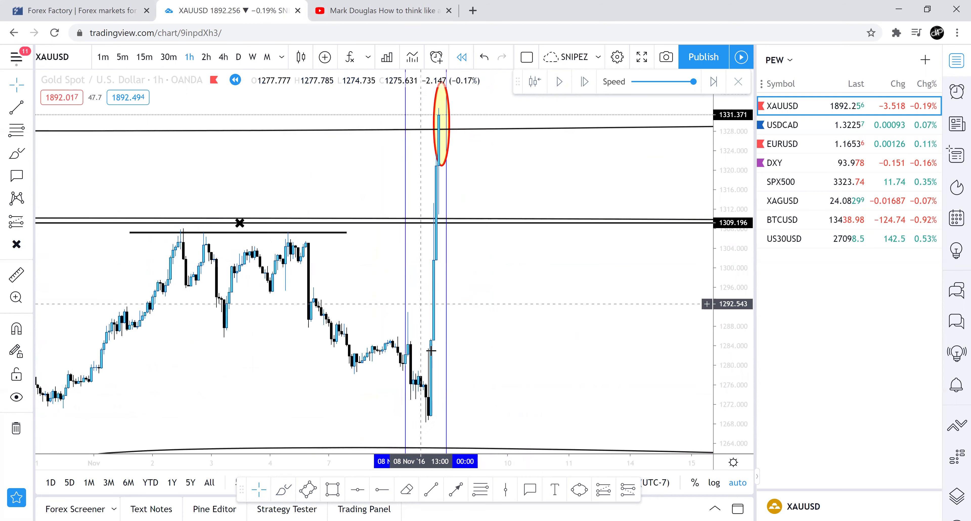
{"action": "left_click", "coordinate": [449, 424]}
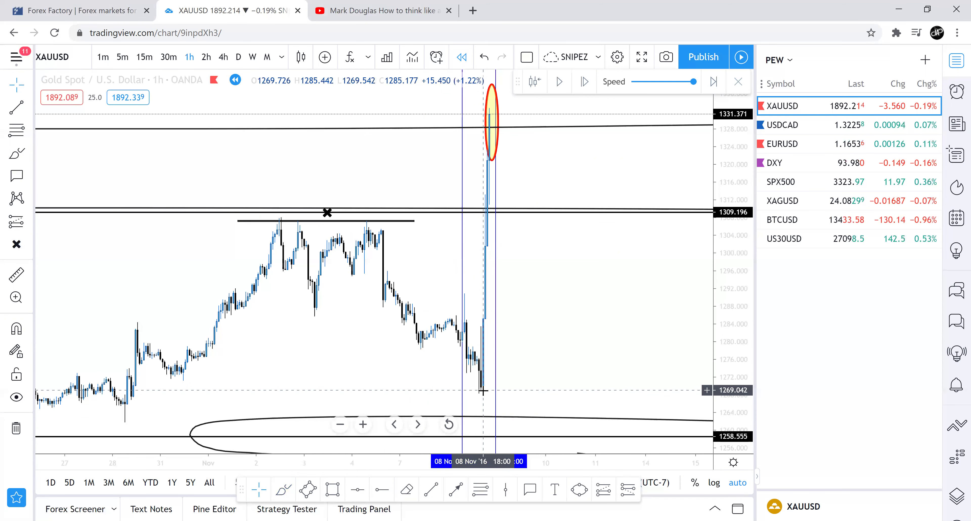
{"action": "left_click", "coordinate": [559, 82]}
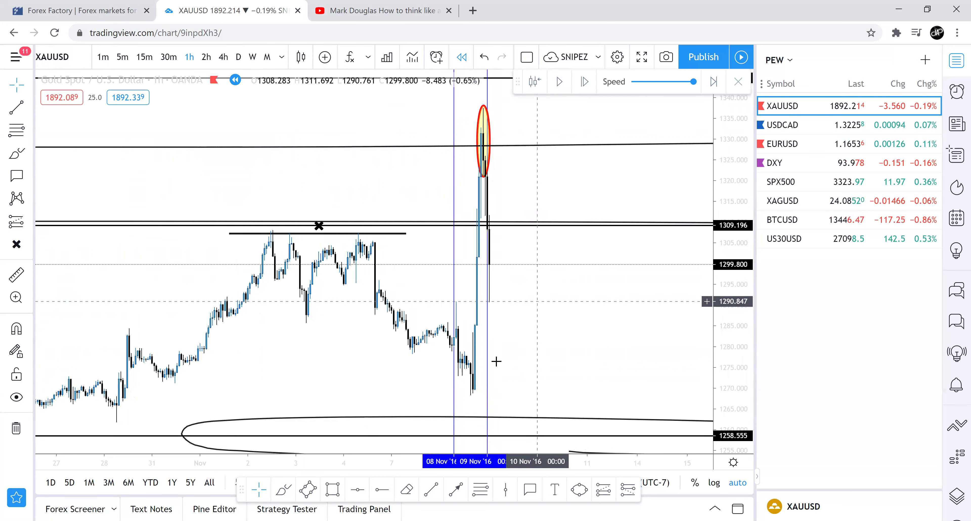
{"action": "left_click_drag", "start_coordinate": [390, 336], "coordinate": [502, 358]}
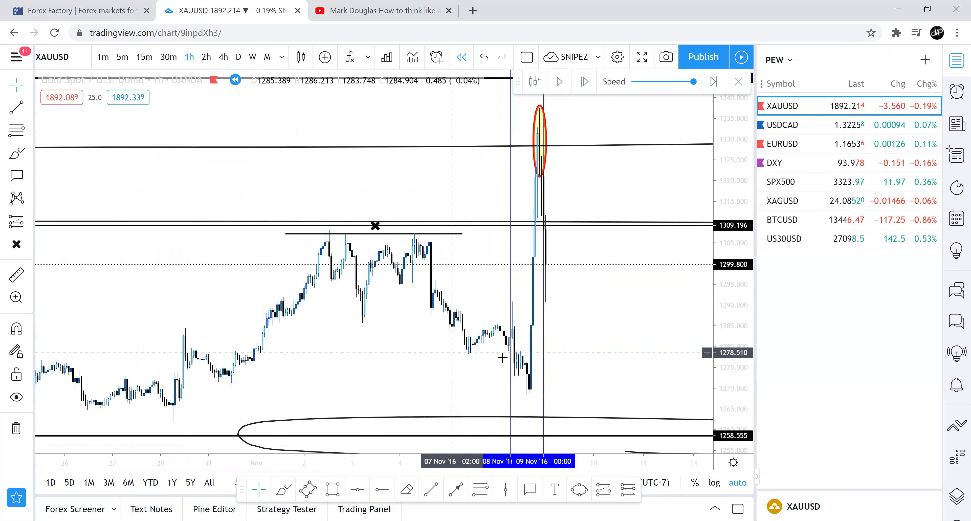
On the weekly chart, move the brush stroke through the upper magenta zone slightly down to about 1326
{"action": "left_click", "coordinate": [250, 57]}
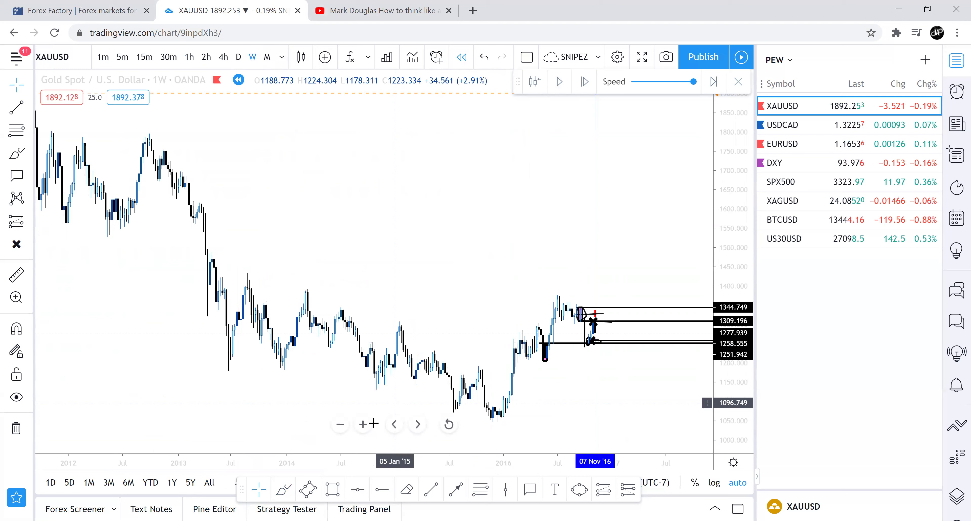
{"action": "left_click", "coordinate": [363, 424]}
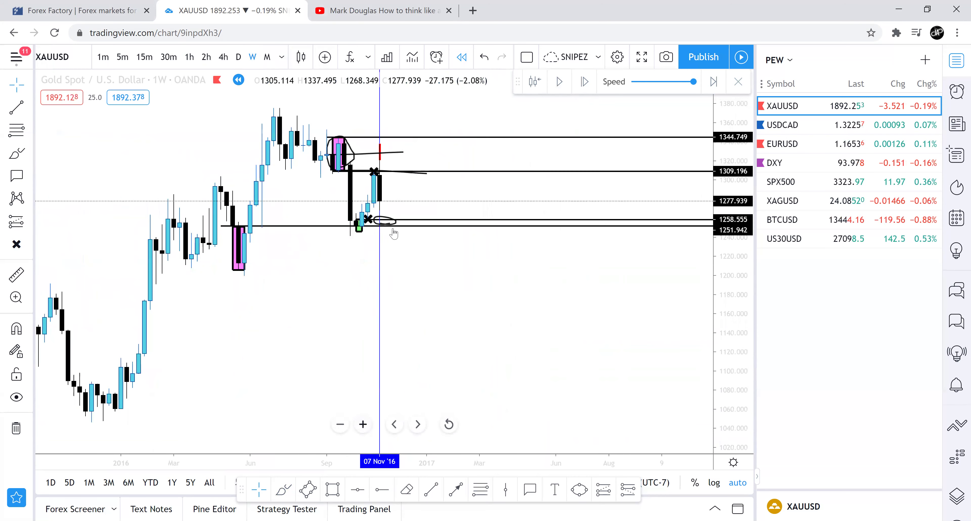
{"action": "left_click", "coordinate": [404, 155]}
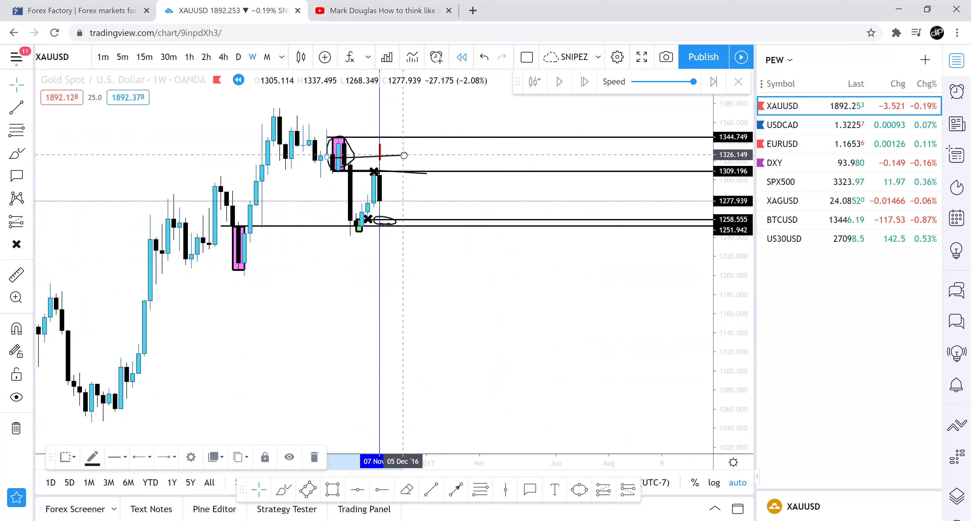
{"action": "left_click", "coordinate": [452, 166]}
Go down through the 4h chart to the 1h and place a Short Position beside the yellow ellipse with its entry at about 1324.793
{"action": "left_click", "coordinate": [223, 62]}
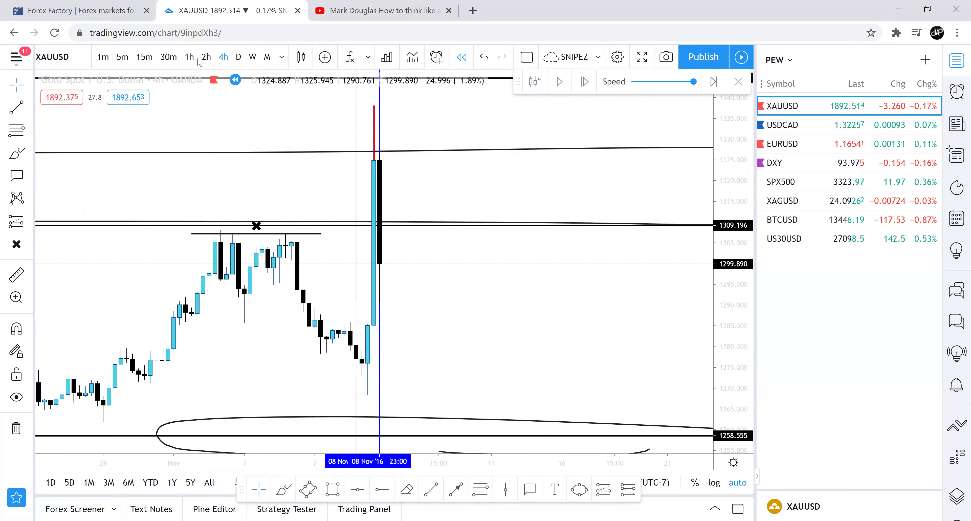
{"action": "left_click", "coordinate": [190, 57]}
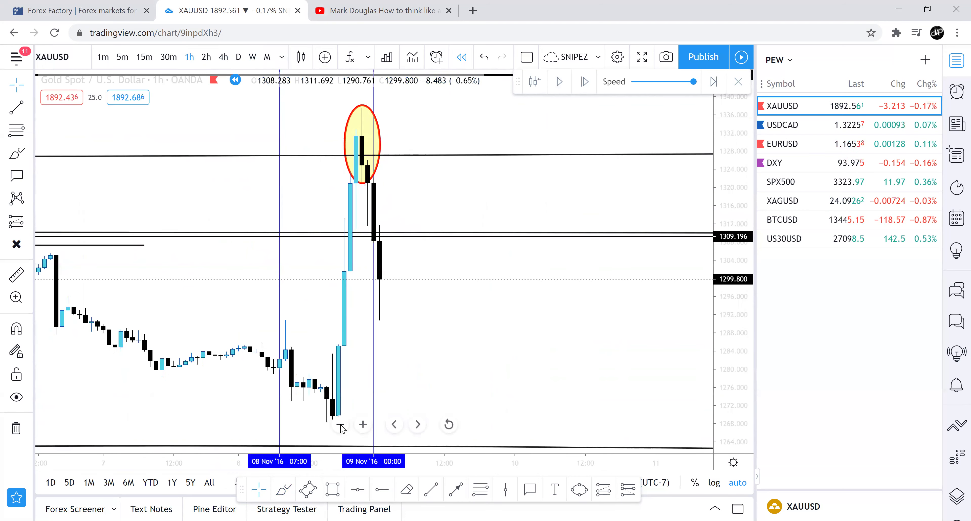
{"action": "left_click", "coordinate": [341, 425]}
{"action": "left_click", "coordinate": [340, 425]}
{"action": "left_click", "coordinate": [341, 425]}
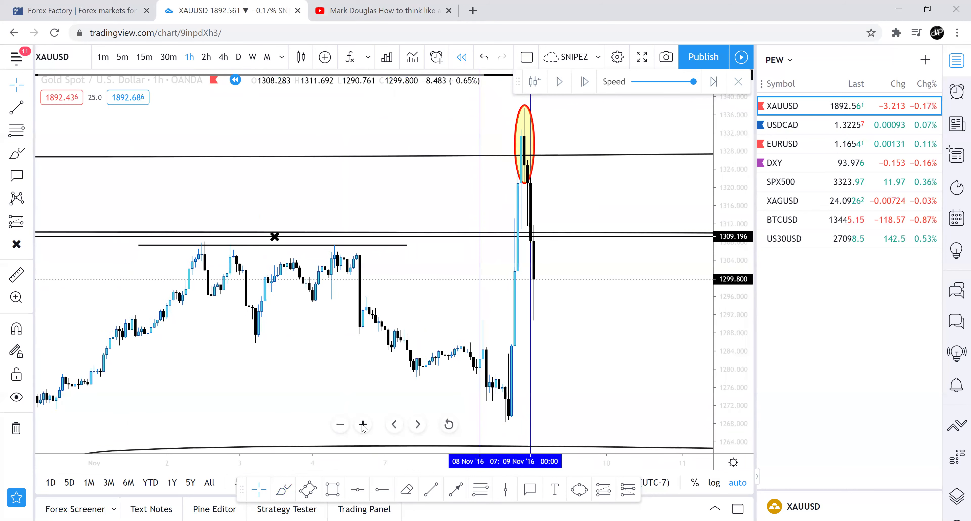
{"action": "left_click", "coordinate": [363, 424]}
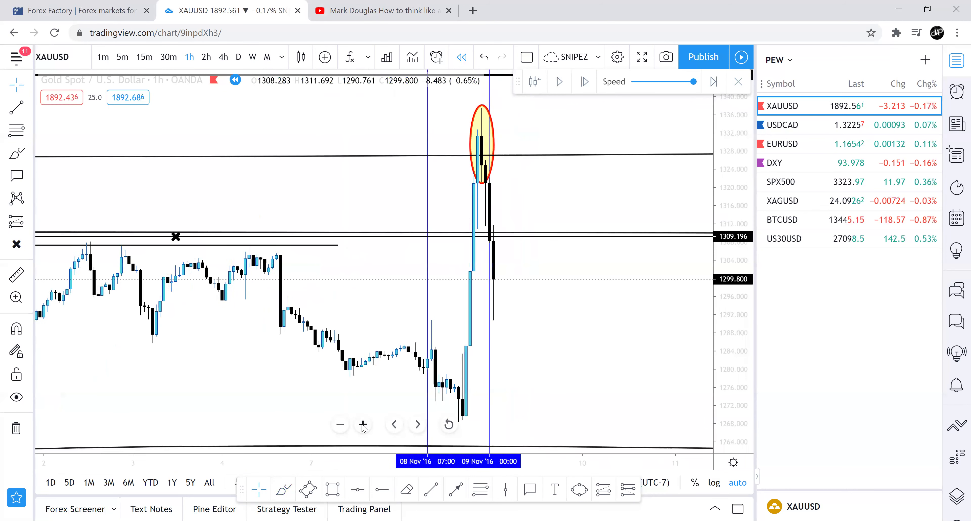
{"action": "left_click", "coordinate": [633, 493]}
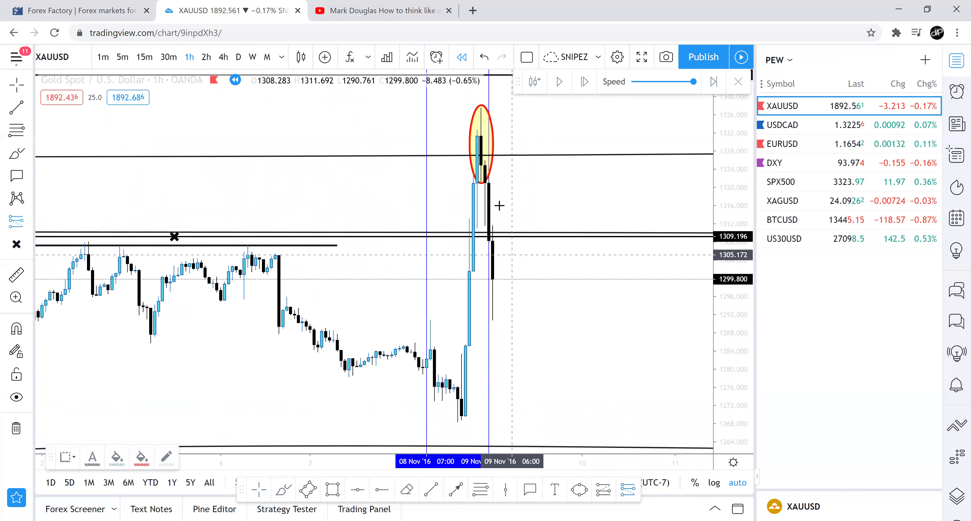
{"action": "left_click", "coordinate": [496, 165]}
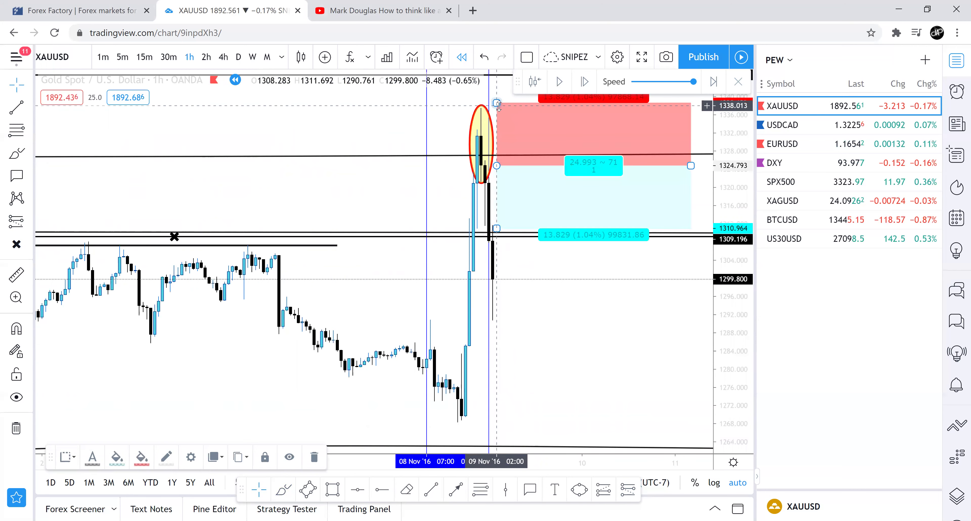
Extend the short position's target down to 1263.009 and play the 1h replay until price passes it, then pause
{"action": "left_click_drag", "start_coordinate": [497, 228], "coordinate": [533, 446]}
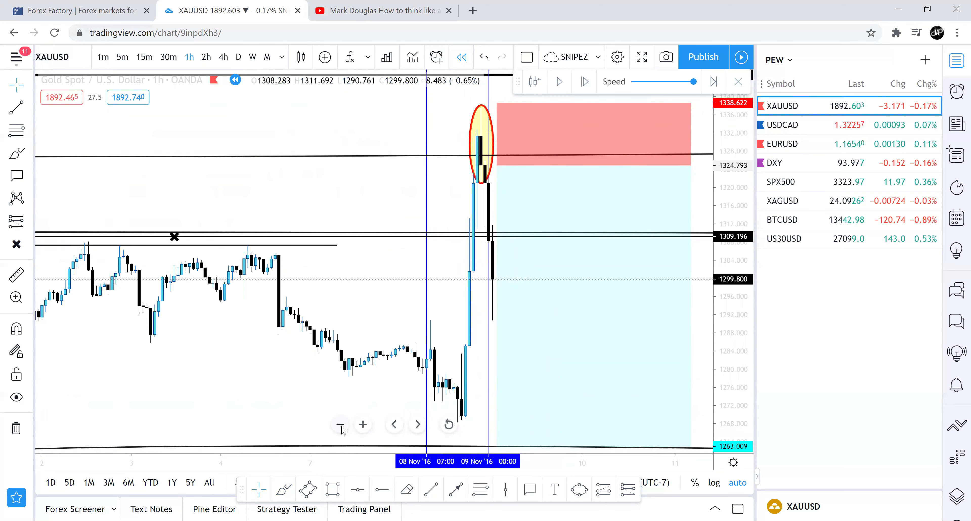
{"action": "left_click", "coordinate": [340, 424]}
{"action": "left_click", "coordinate": [341, 424]}
{"action": "left_click", "coordinate": [559, 82]}
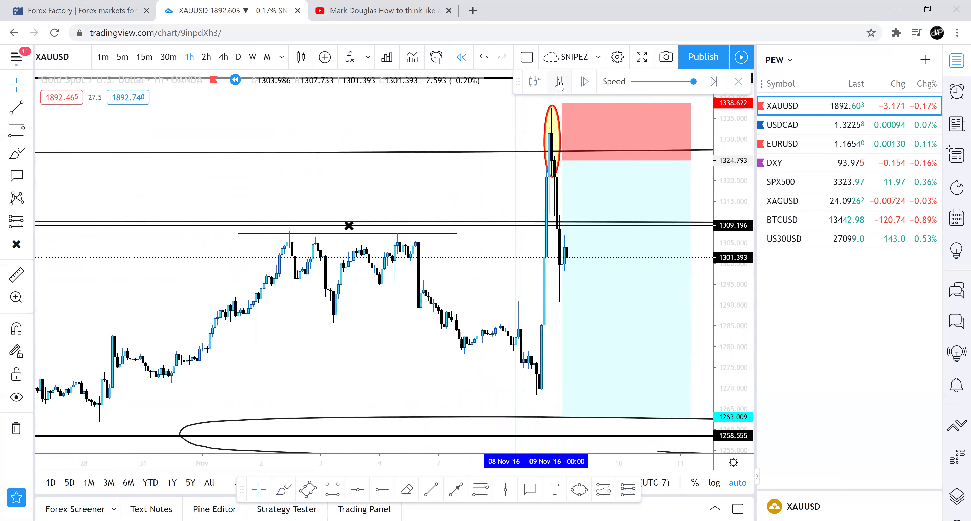
{"action": "left_click", "coordinate": [559, 82]}
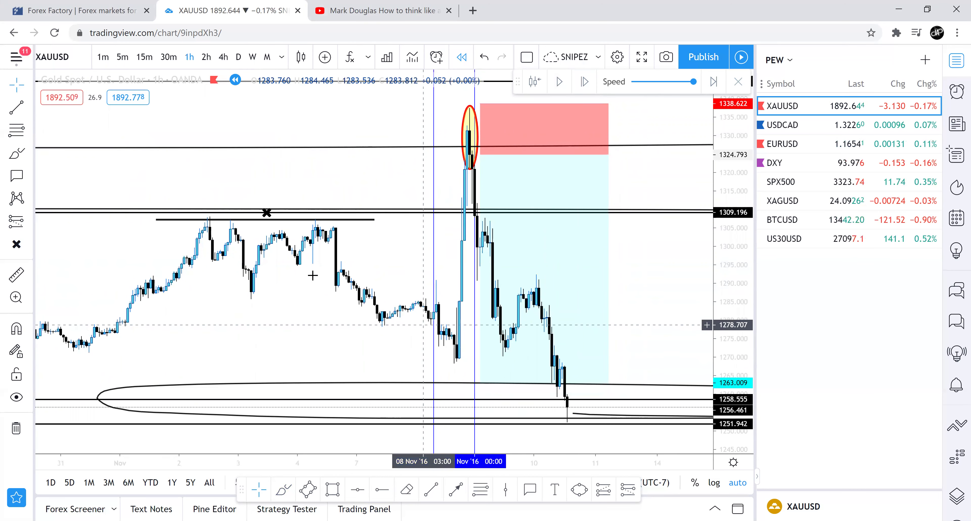
Remove all drawings on the weekly chart and restart the replay from the week of 17 Oct '16
{"action": "left_click", "coordinate": [223, 57]}
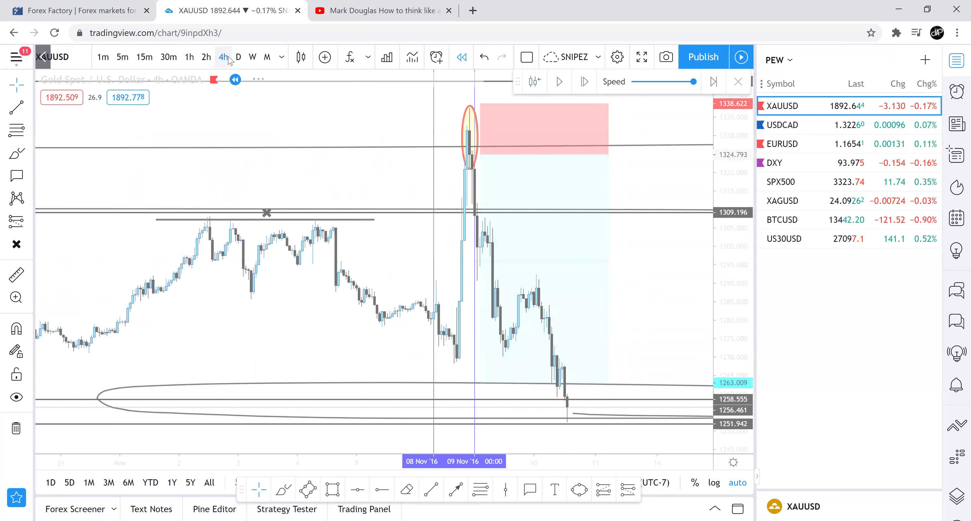
{"action": "left_click", "coordinate": [252, 57]}
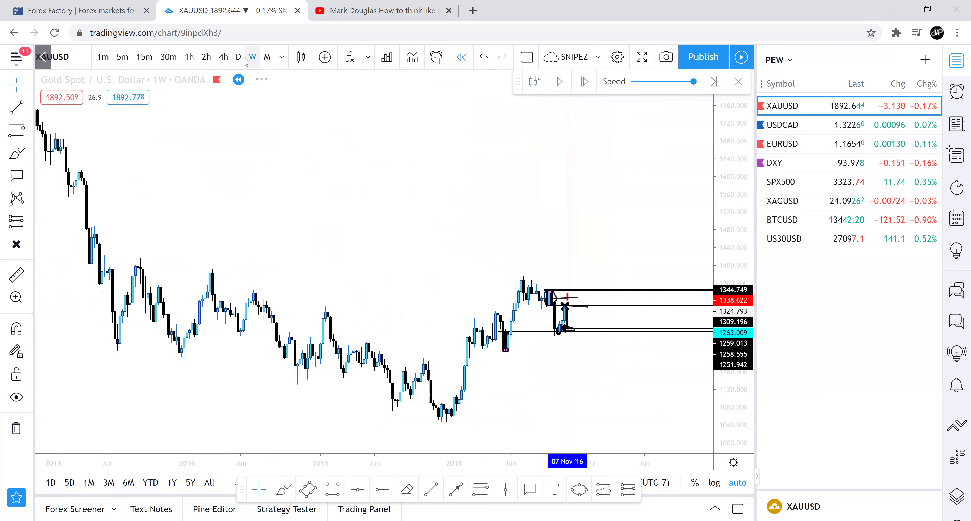
{"action": "right_click", "coordinate": [444, 227]}
{"action": "left_click", "coordinate": [488, 454]}
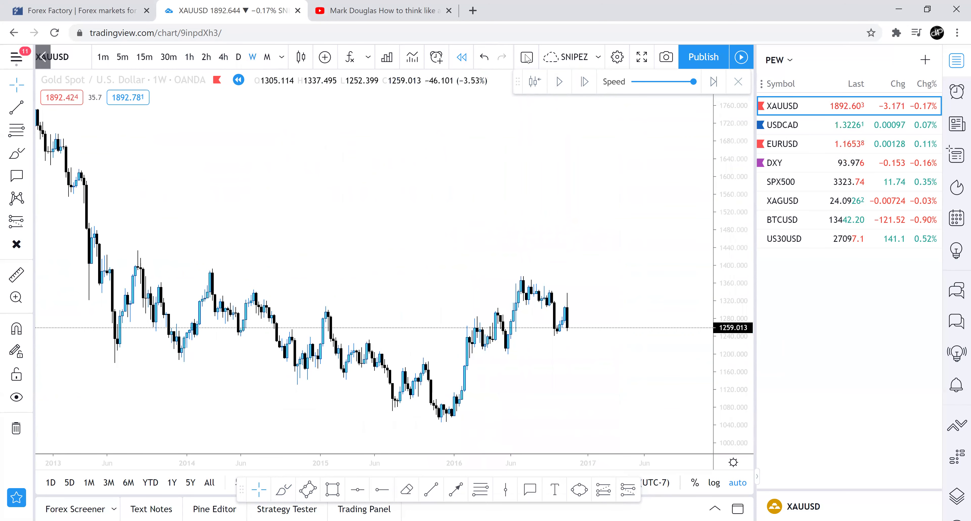
{"action": "left_click", "coordinate": [564, 319]}
Place a vertical line at 08 Nov '16 on the daily chart
{"action": "left_click_drag", "start_coordinate": [492, 371], "coordinate": [329, 383]}
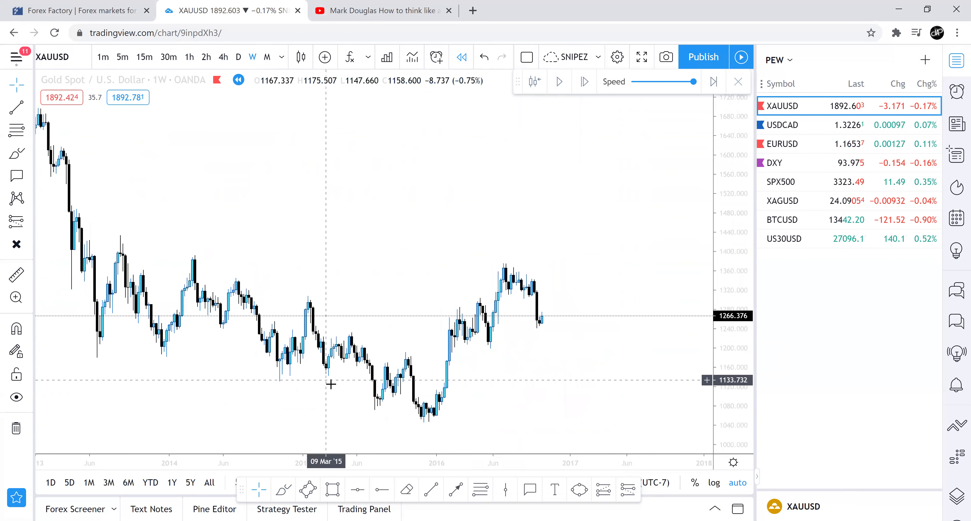
{"action": "left_click", "coordinate": [363, 424]}
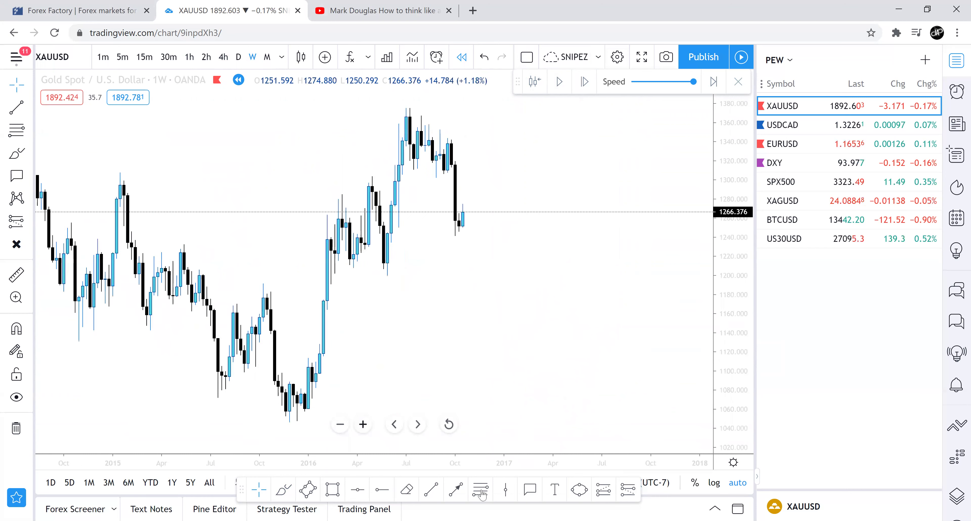
{"action": "left_click", "coordinate": [505, 489]}
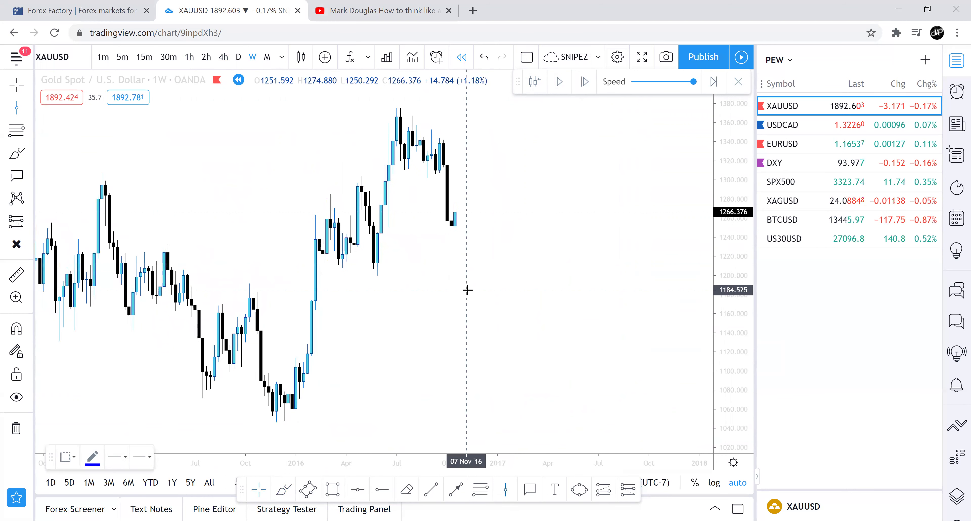
{"action": "left_click", "coordinate": [239, 57]}
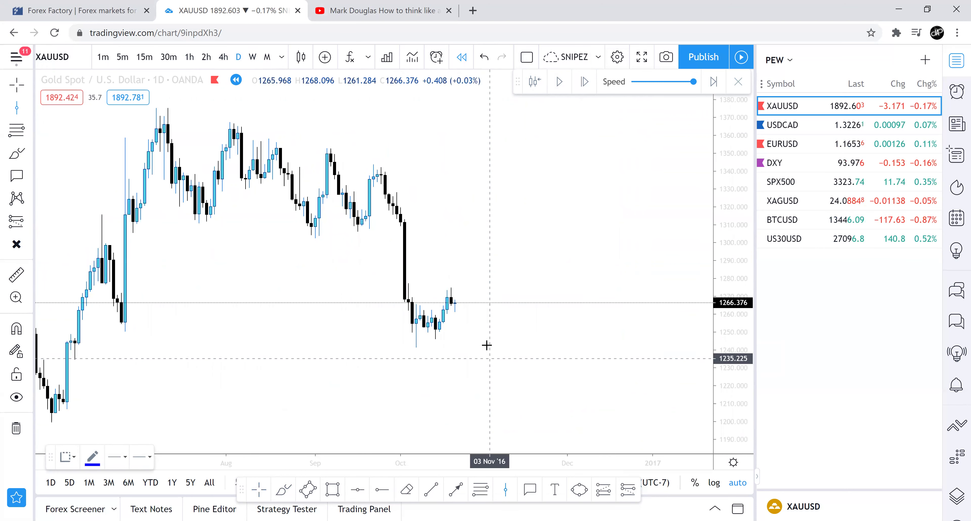
{"action": "left_click", "coordinate": [501, 351]}
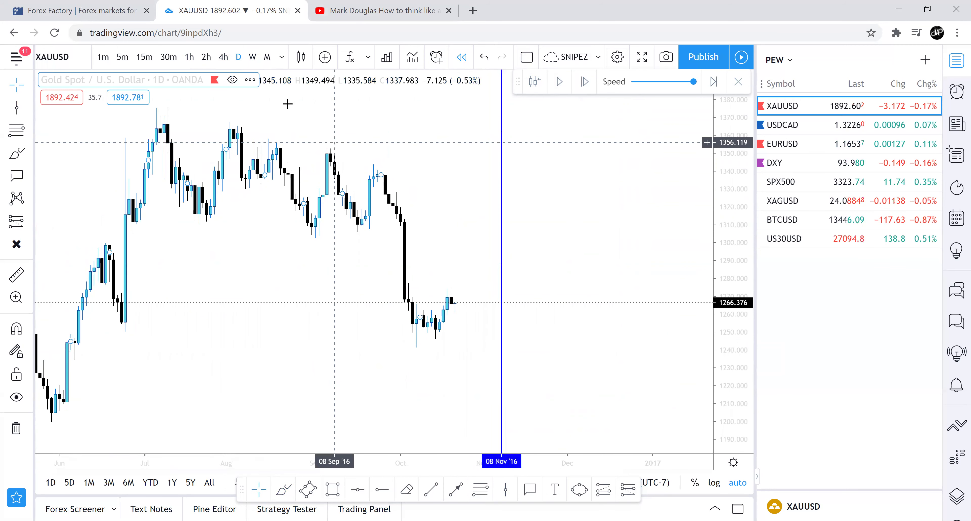
On the weekly chart, draw a green rectangle over the May 2016 candles, from about 1252.690 down to their low
{"action": "left_click", "coordinate": [253, 58]}
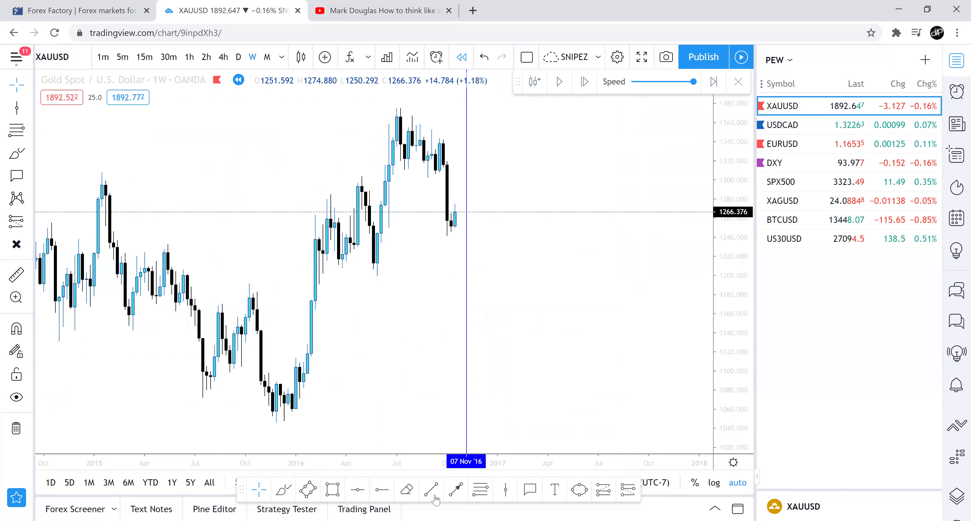
{"action": "left_click", "coordinate": [331, 490]}
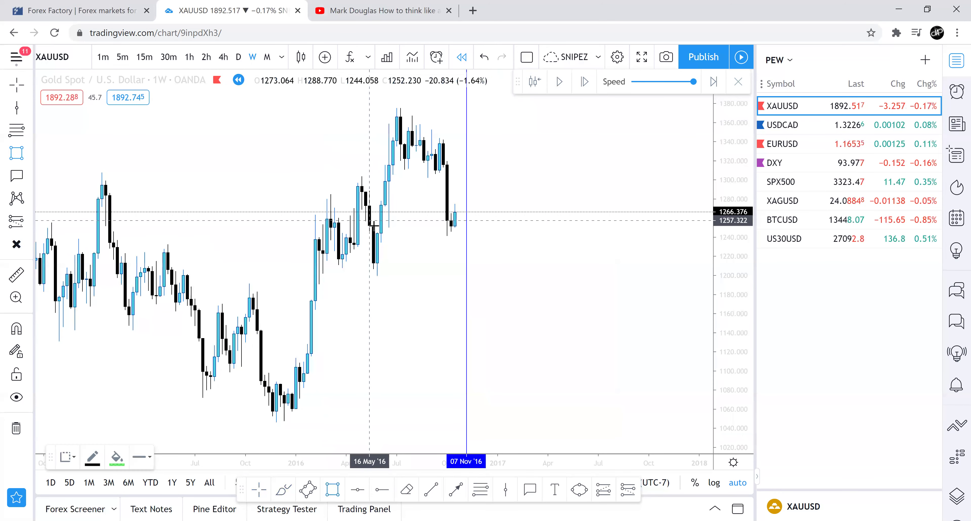
{"action": "left_click", "coordinate": [378, 272]}
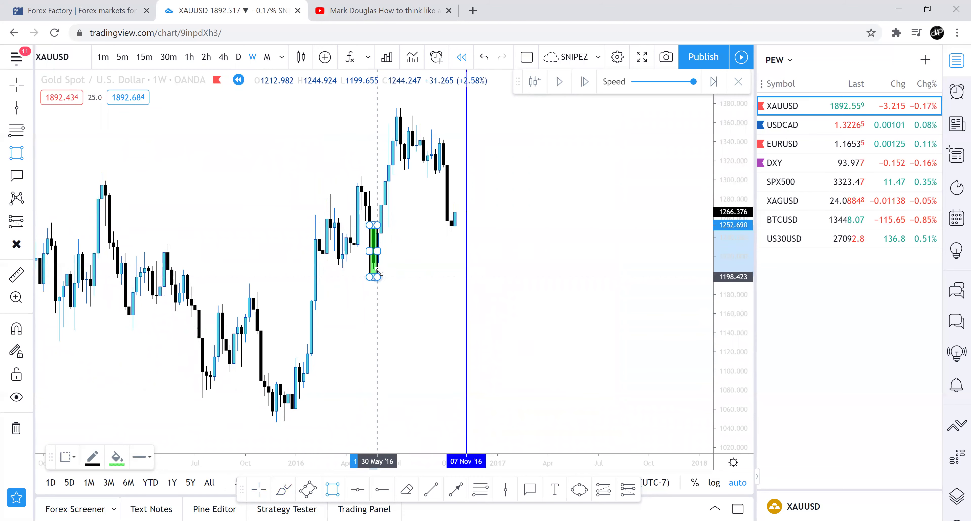
{"action": "left_click", "coordinate": [411, 260]}
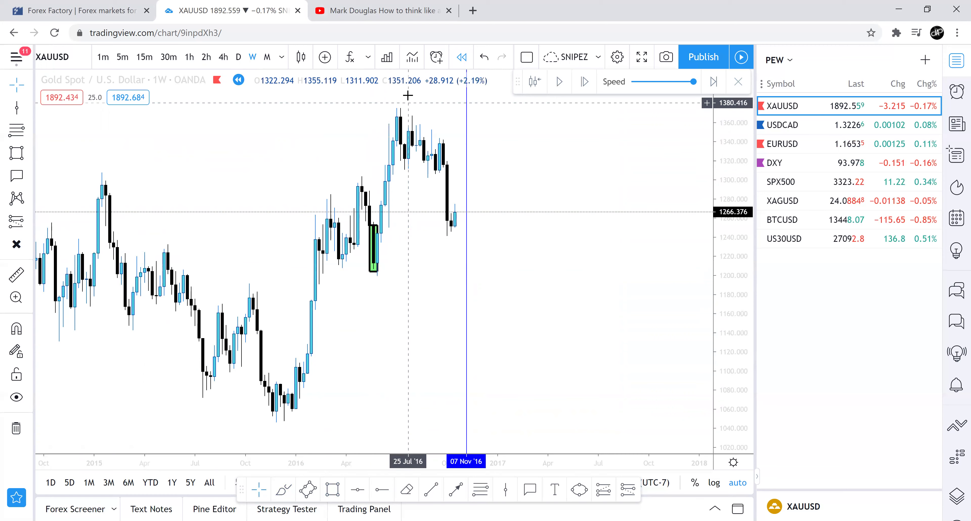
Draw a horizontal trend line at about 1251.366 from 09 May '16 to 17 Oct '16, along the green rectangle's upper edge
{"action": "left_click", "coordinate": [383, 488]}
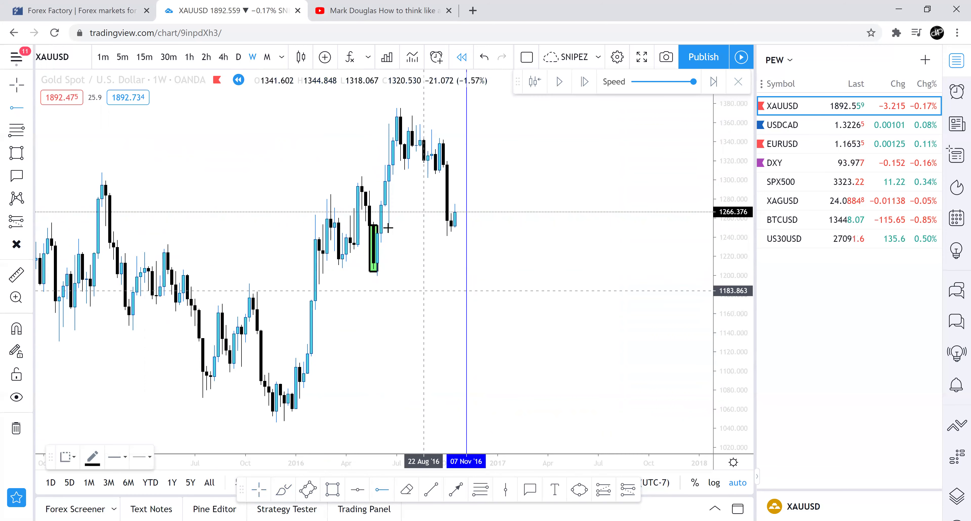
{"action": "left_click", "coordinate": [431, 490]}
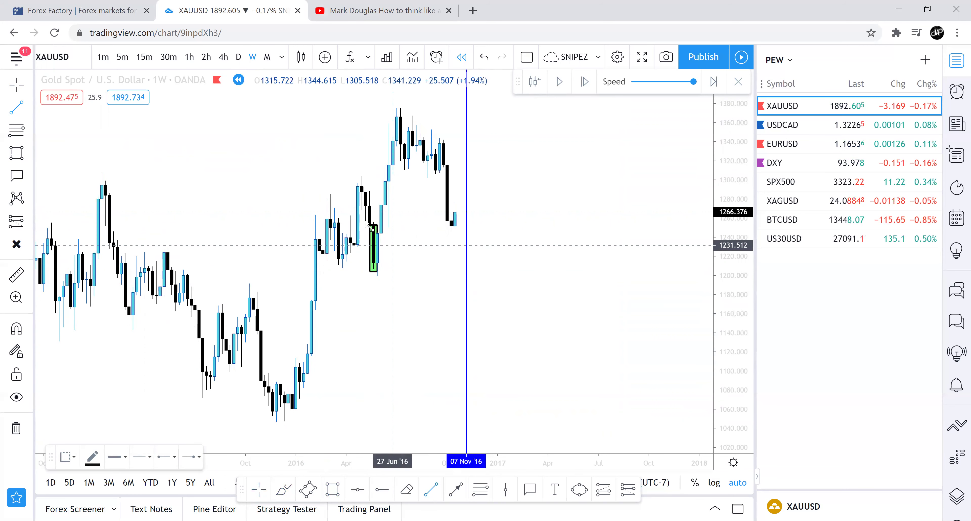
{"action": "left_click", "coordinate": [365, 226]}
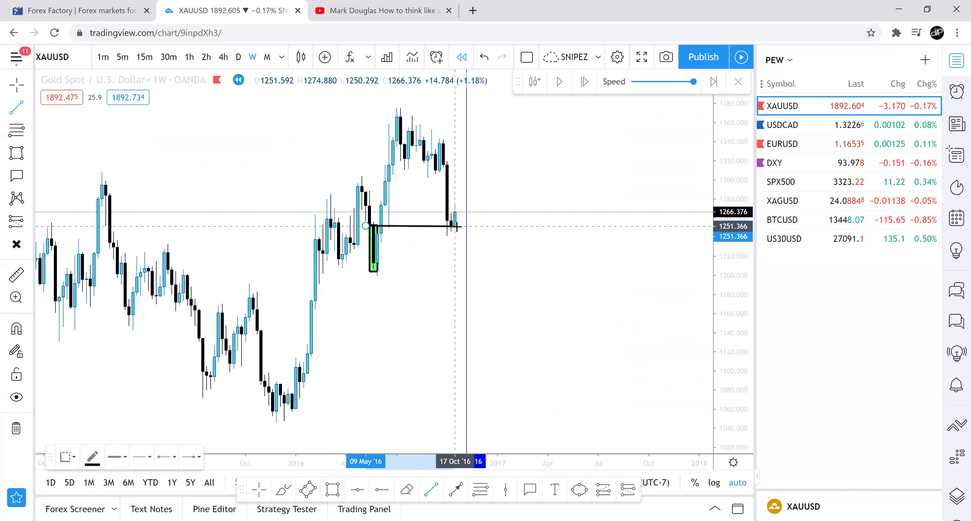
{"action": "left_click", "coordinate": [456, 226]}
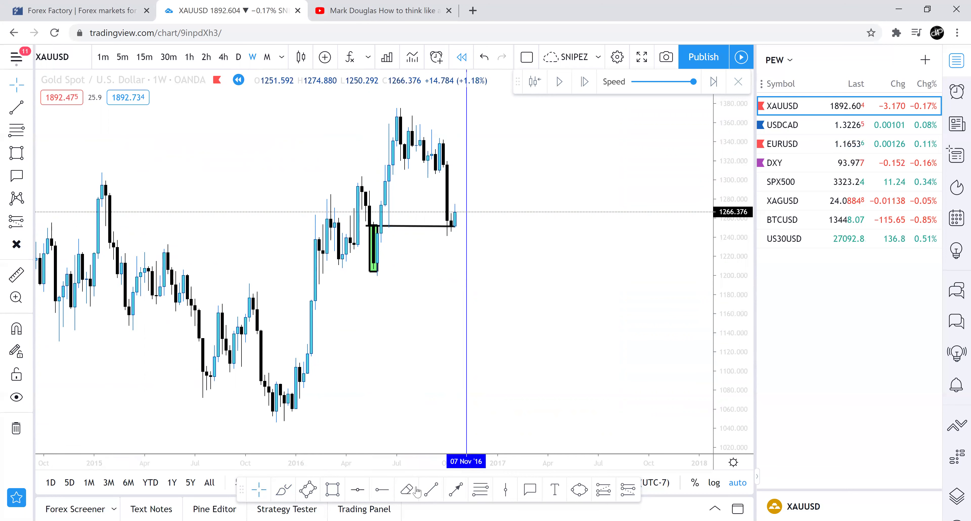
Draw a second horizontal trend line at about 1309.604 from 12 Sep '16 to just past the 07 Nov '16 vertical line
{"action": "left_click", "coordinate": [429, 491]}
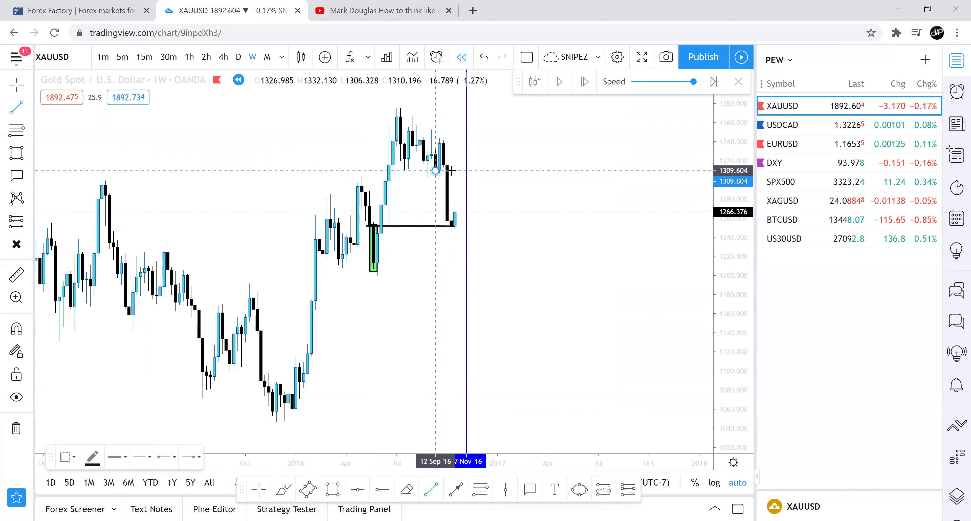
{"action": "left_click", "coordinate": [435, 171]}
{"action": "left_click", "coordinate": [487, 171]}
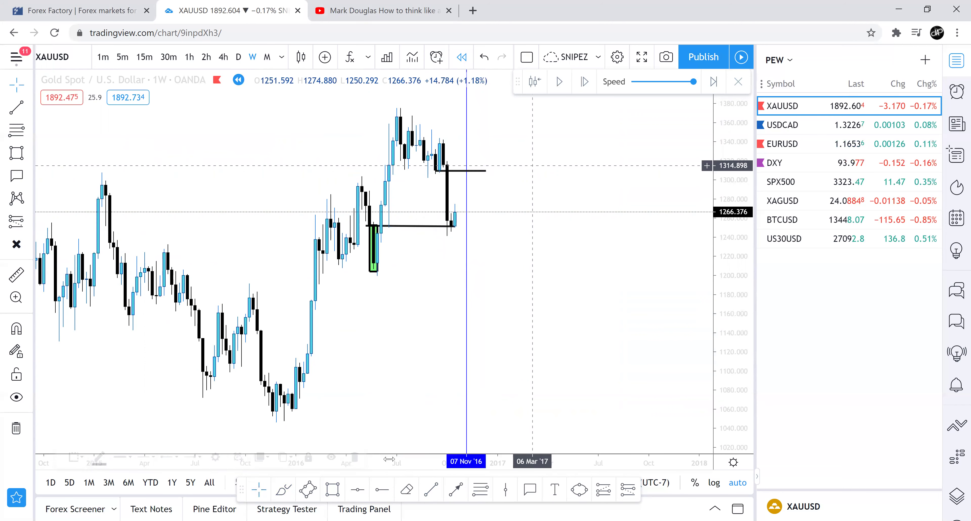
Draw a green rectangle over the September 2016 weekly candles, from about 1309 up to about 1344
{"action": "left_click", "coordinate": [436, 171]}
{"action": "left_click", "coordinate": [447, 140]}
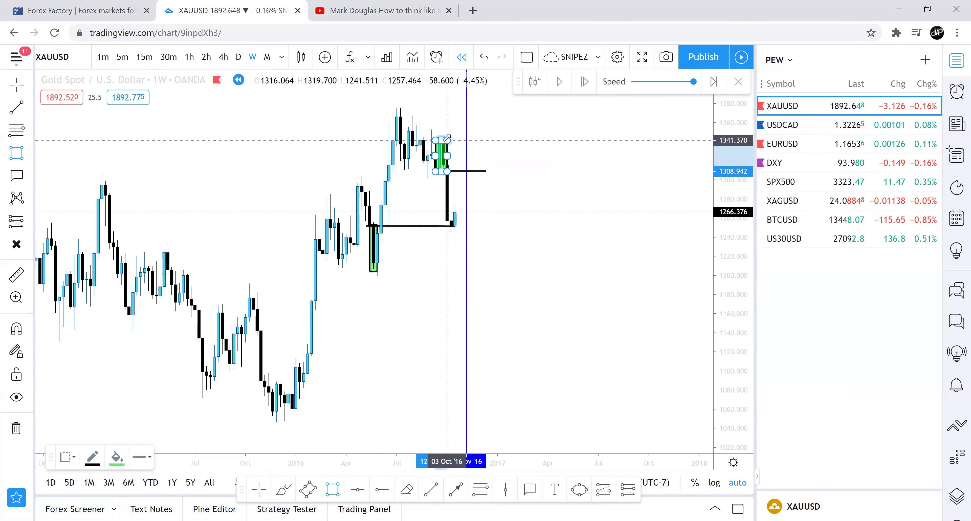
{"action": "left_click", "coordinate": [460, 135]}
Add a Fib Retracement beside the vertical line, from 1344.017 down to 1309.604
{"action": "left_click", "coordinate": [480, 493]}
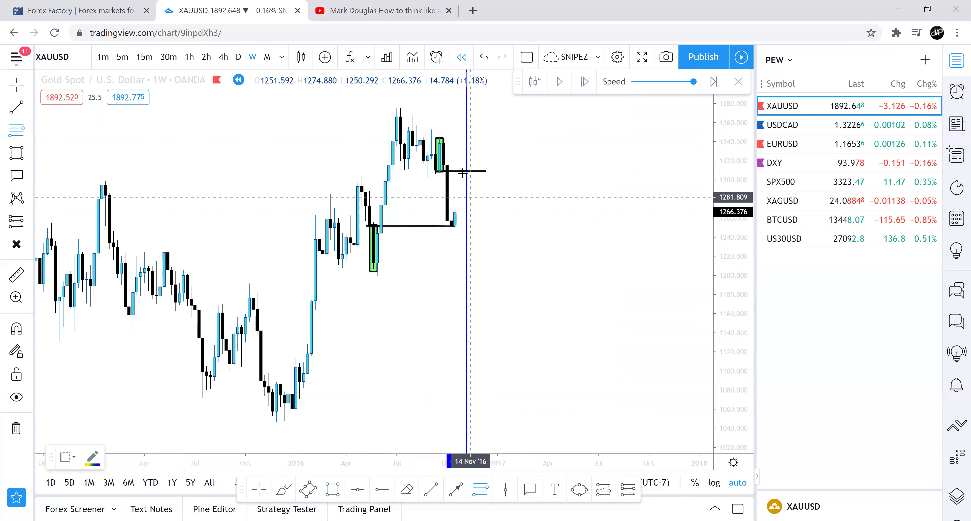
{"action": "left_click", "coordinate": [462, 138]}
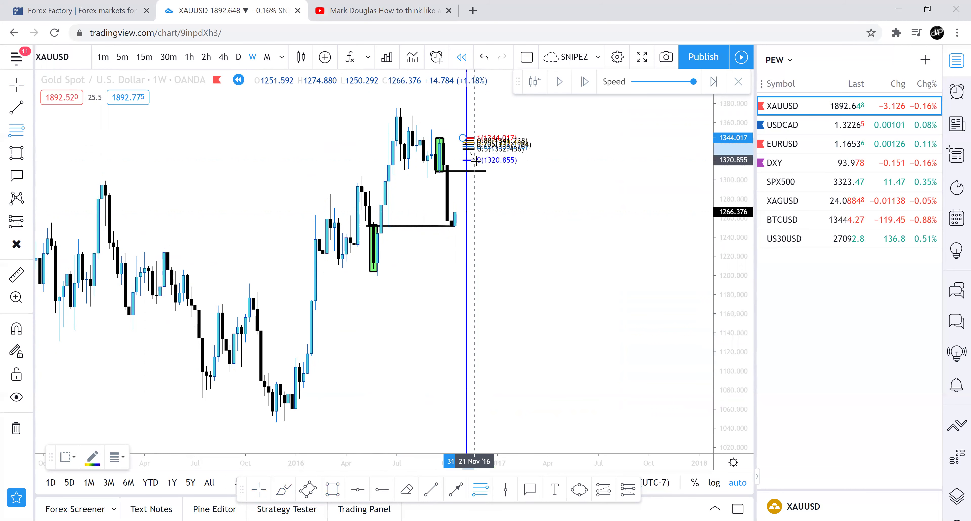
{"action": "left_click", "coordinate": [487, 171]}
{"action": "left_click_drag", "start_coordinate": [540, 165], "coordinate": [496, 164]}
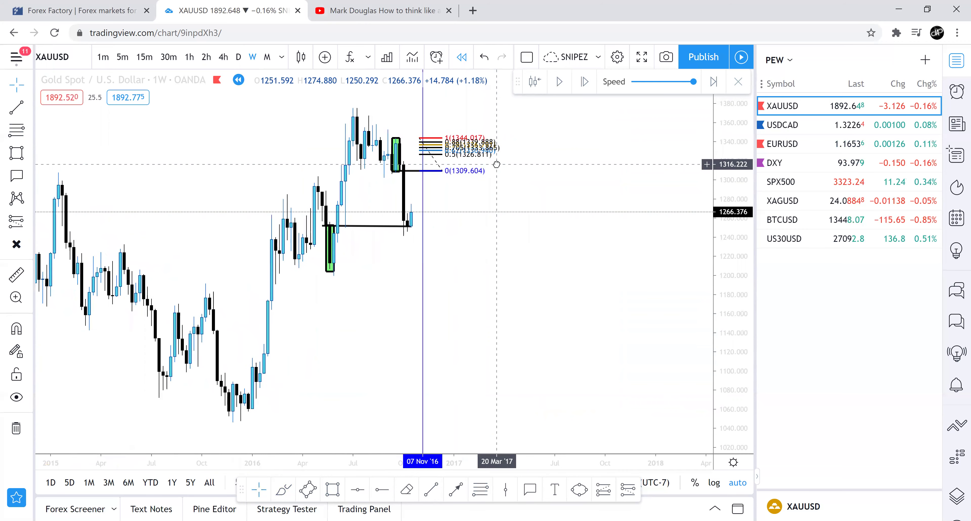
Go down through the daily and 4h charts to the 1h, play the replay forward to about 27 Oct '16, and pause it
{"action": "left_click", "coordinate": [239, 57]}
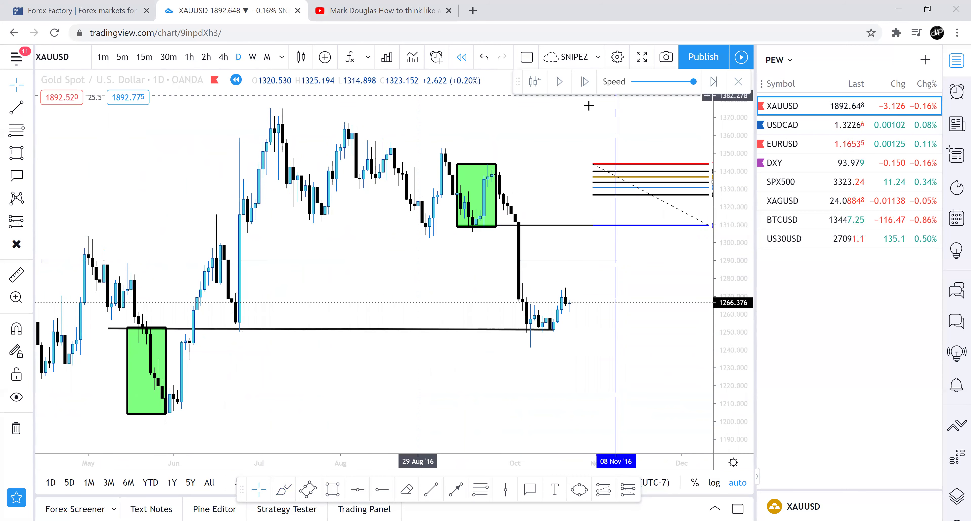
{"action": "left_click", "coordinate": [223, 57]}
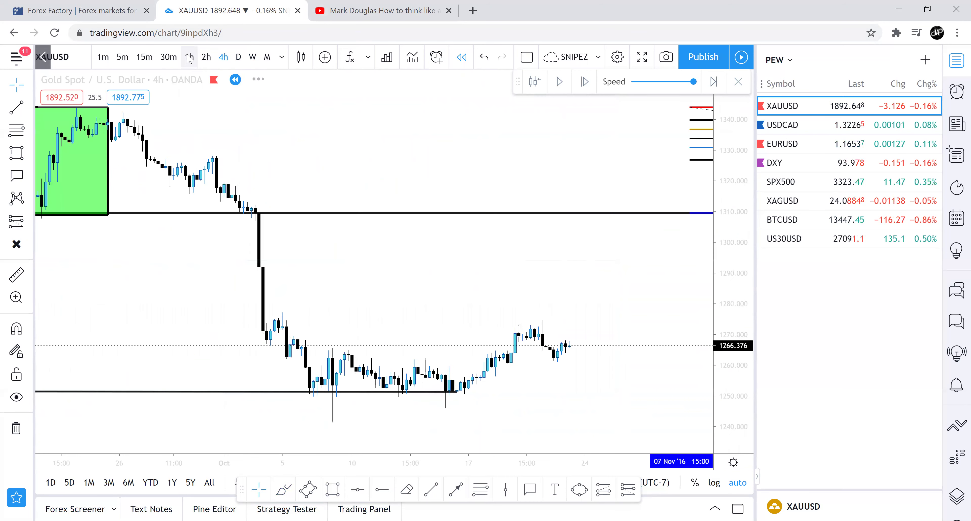
{"action": "left_click", "coordinate": [189, 57]}
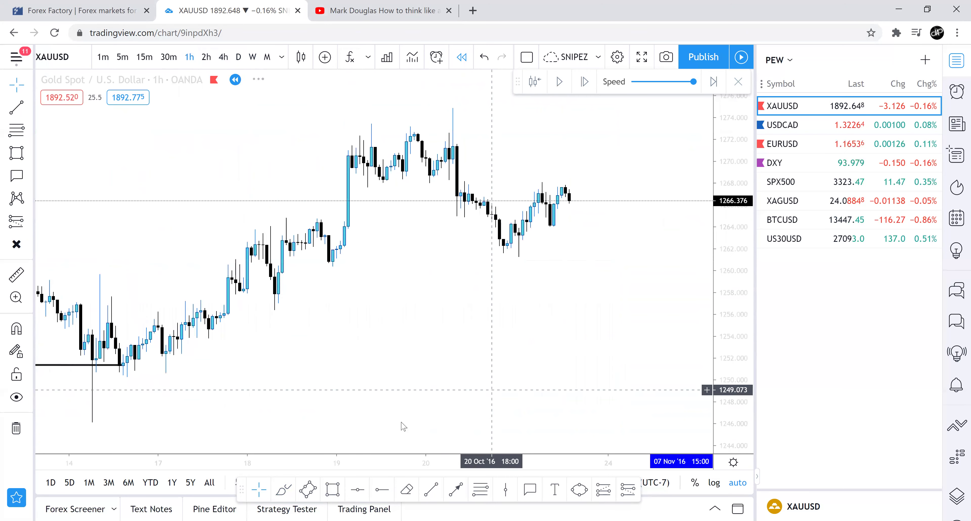
{"action": "left_click", "coordinate": [558, 82]}
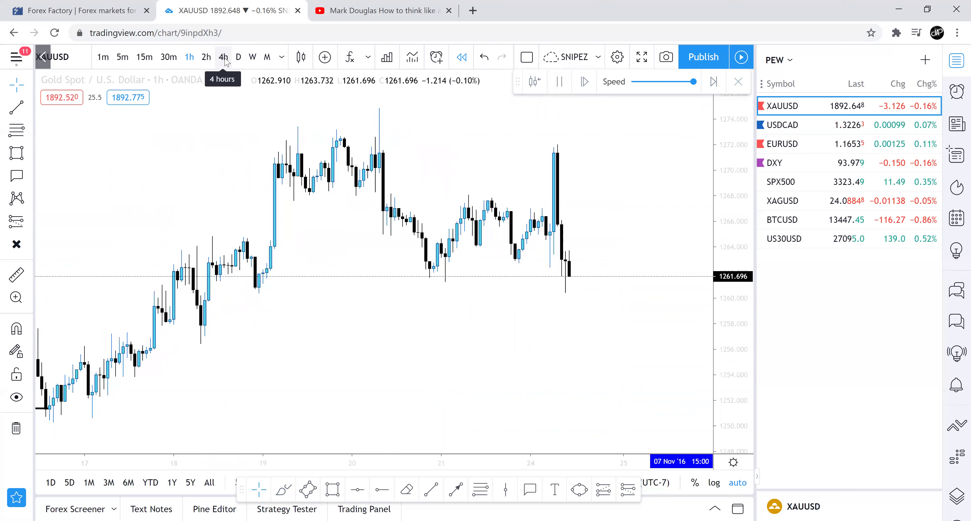
{"action": "left_click", "coordinate": [341, 424]}
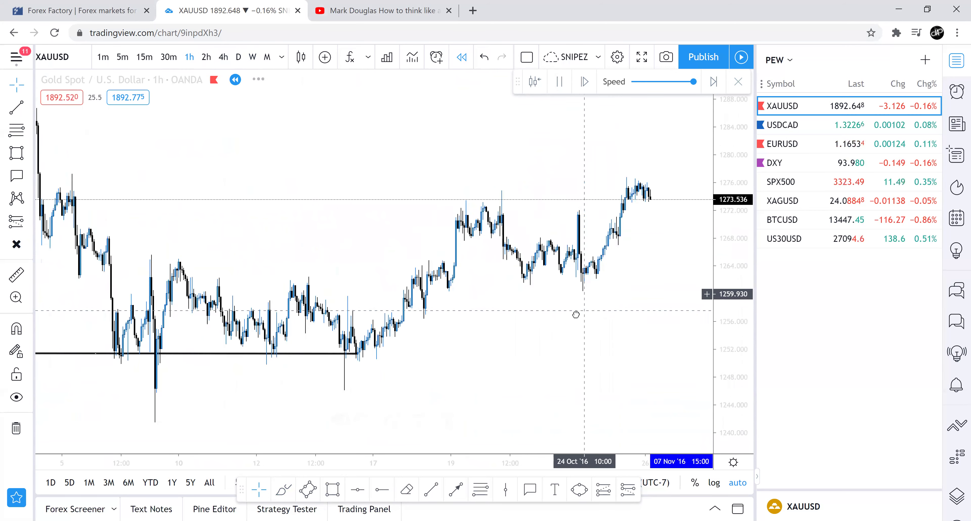
{"action": "left_click", "coordinate": [559, 82]}
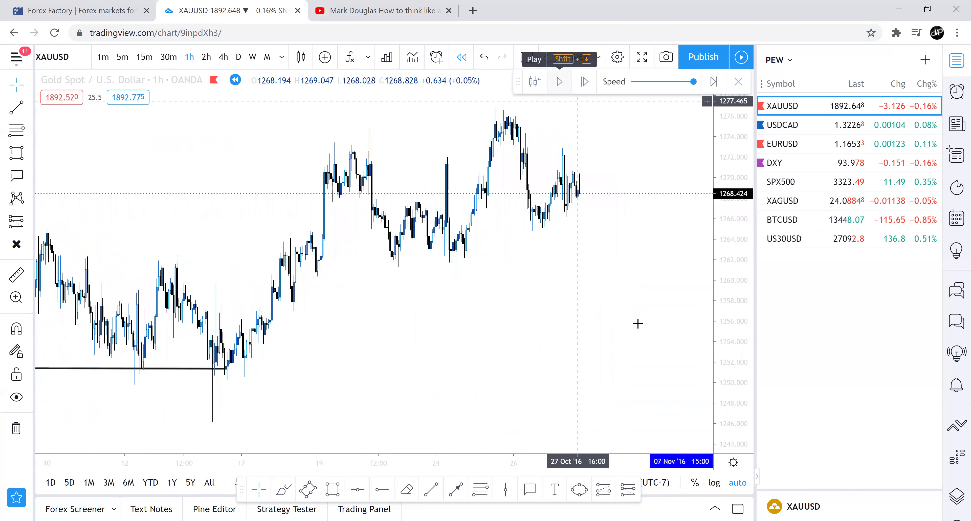
Play the 4h replay forward until price tests just below the 1309.604 line, pause it, and return to the 1h chart
{"action": "left_click", "coordinate": [223, 57]}
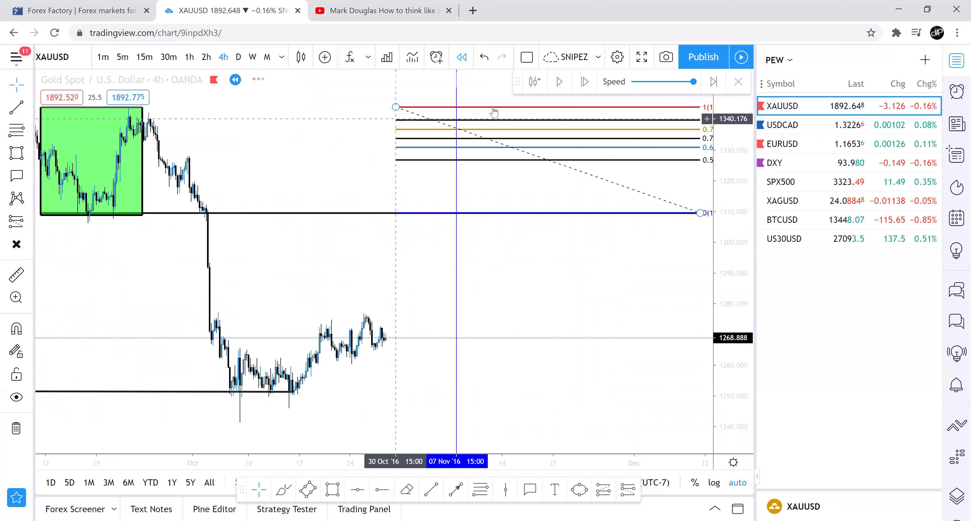
{"action": "left_click", "coordinate": [557, 82]}
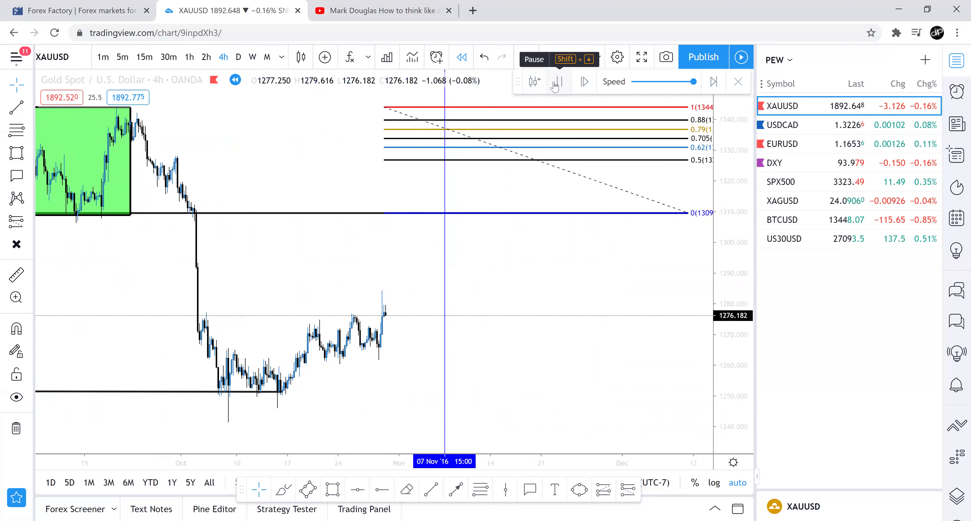
{"action": "left_click", "coordinate": [558, 82]}
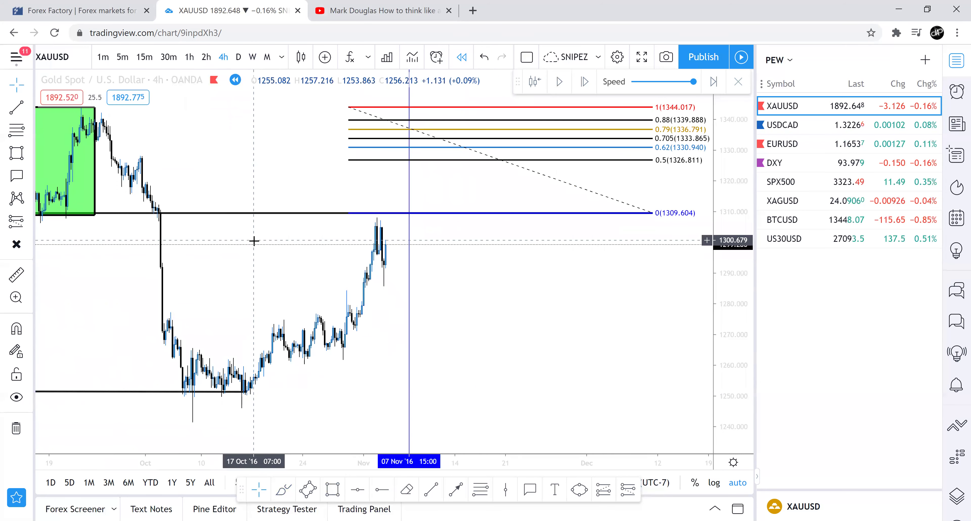
{"action": "left_click", "coordinate": [192, 63]}
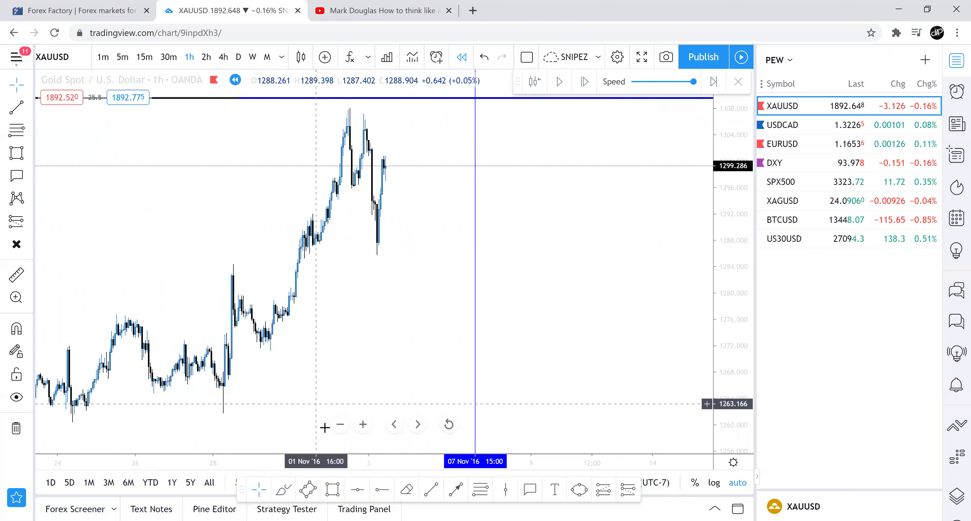
Place an X mark just above the early November 2016 highs on the 1h chart, below the 1309.604 line
{"action": "left_click", "coordinate": [341, 425]}
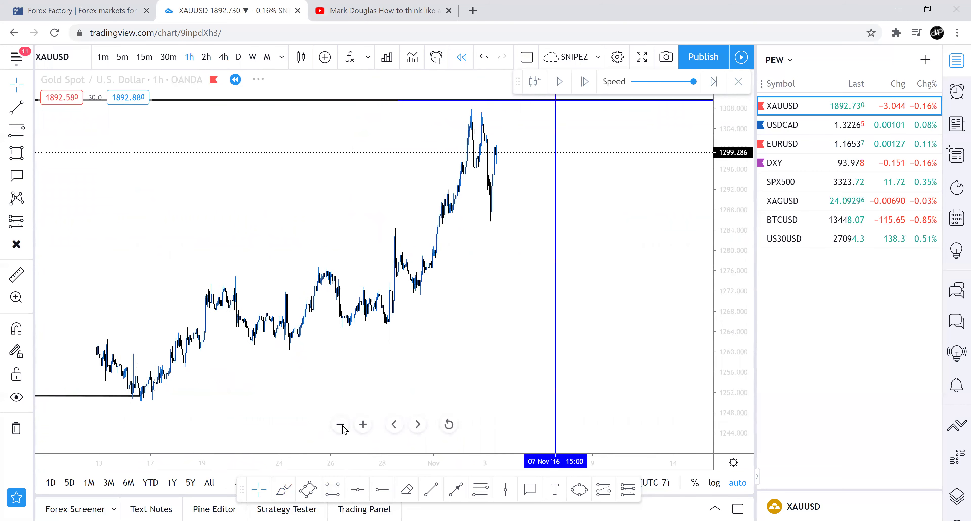
{"action": "left_click", "coordinate": [362, 424]}
{"action": "left_click", "coordinate": [363, 424]}
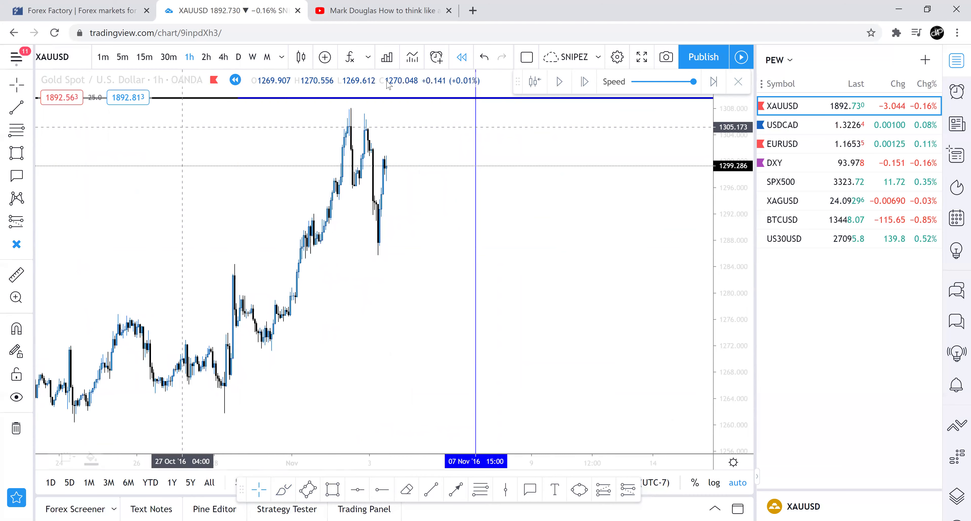
{"action": "left_click", "coordinate": [360, 103]}
Play the replay forward to about 6 Nov '16, pause it, and centre the X mark above the row of highs at about 1308.424
{"action": "left_click", "coordinate": [557, 82]}
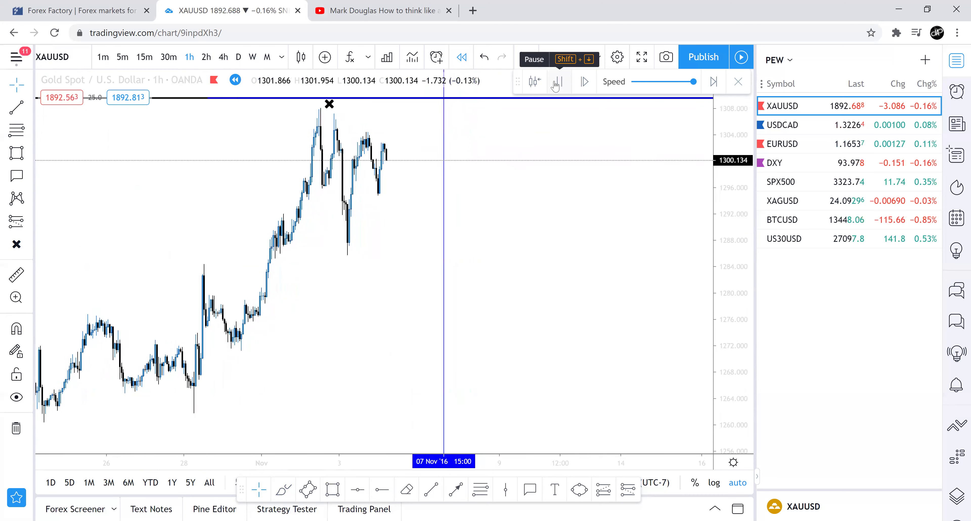
{"action": "left_click", "coordinate": [557, 81]}
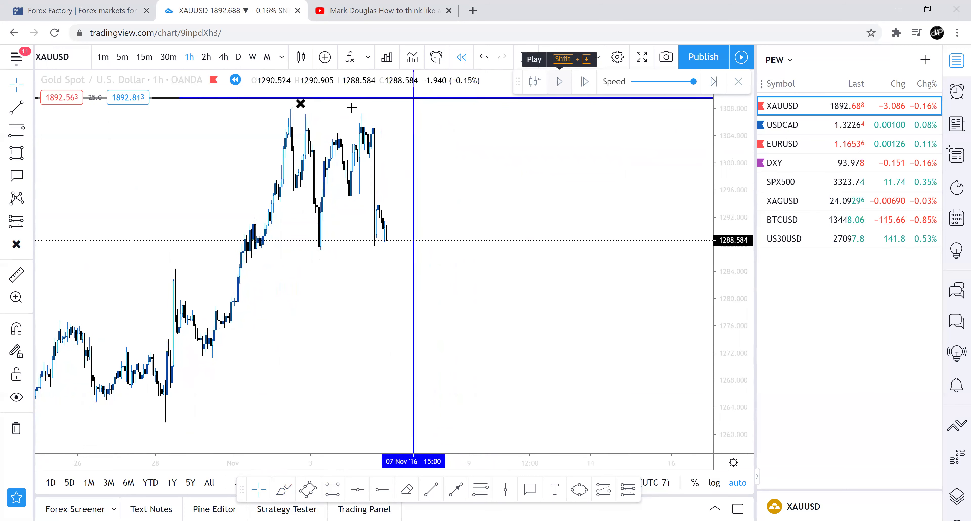
{"action": "left_click_drag", "start_coordinate": [300, 104], "coordinate": [334, 106]}
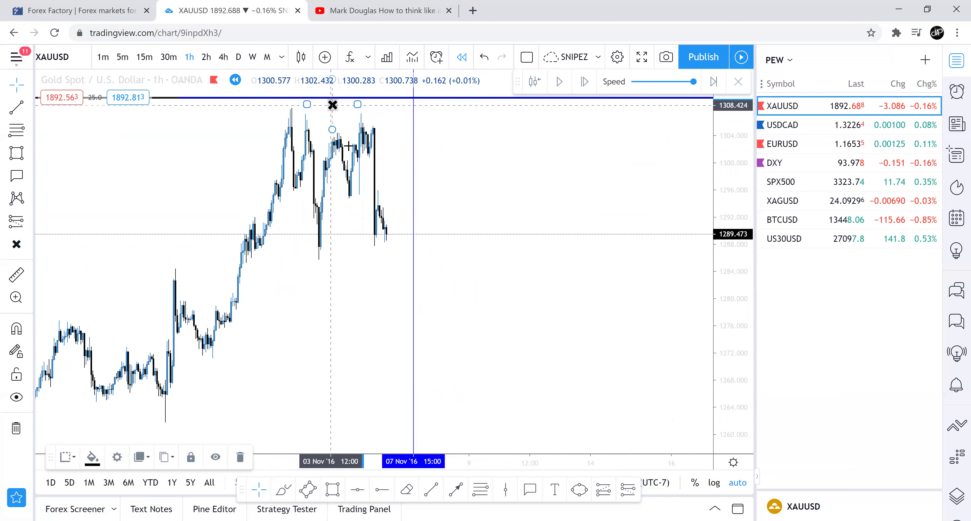
{"action": "left_click", "coordinate": [360, 418]}
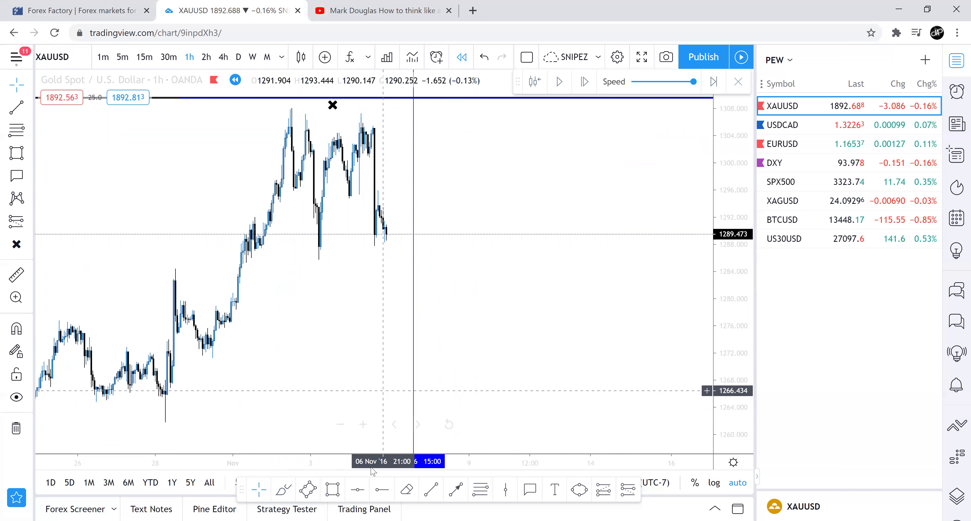
Draw a thin green rectangle across the 2–4 Nov '16 highs, from about 1307.958 down to about 1306.282
{"action": "key", "text": "alt+shift+r"}
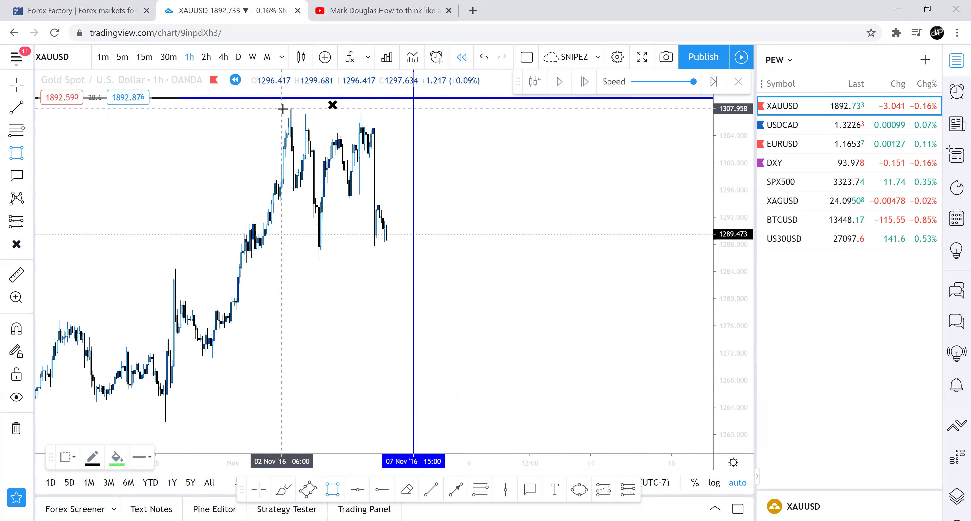
{"action": "left_click_drag", "start_coordinate": [282, 109], "coordinate": [349, 128]}
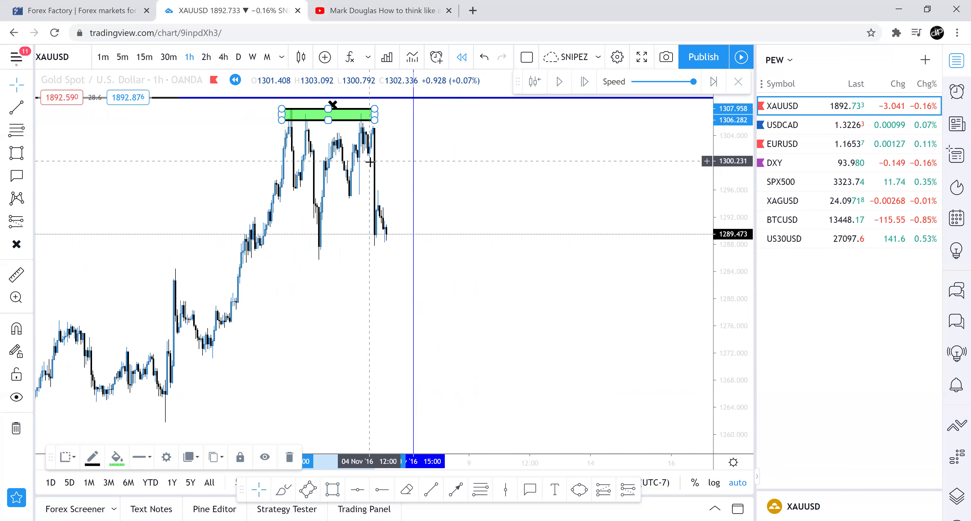
{"action": "left_click", "coordinate": [472, 109]}
Play the replay forward until price spikes into the Fib levels on 8 Nov '16, about 22:00, and pause it
{"action": "left_click", "coordinate": [561, 86]}
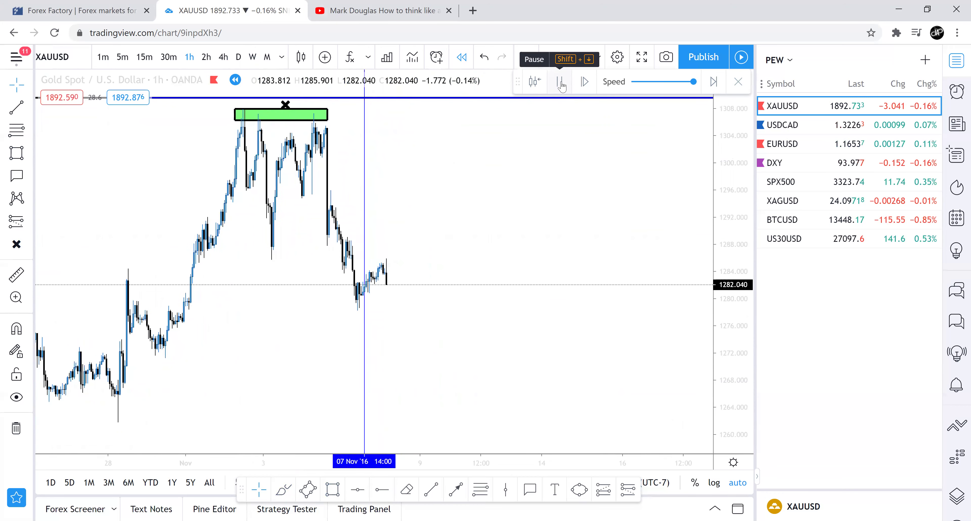
{"action": "left_click", "coordinate": [560, 82]}
{"action": "left_click", "coordinate": [559, 82]}
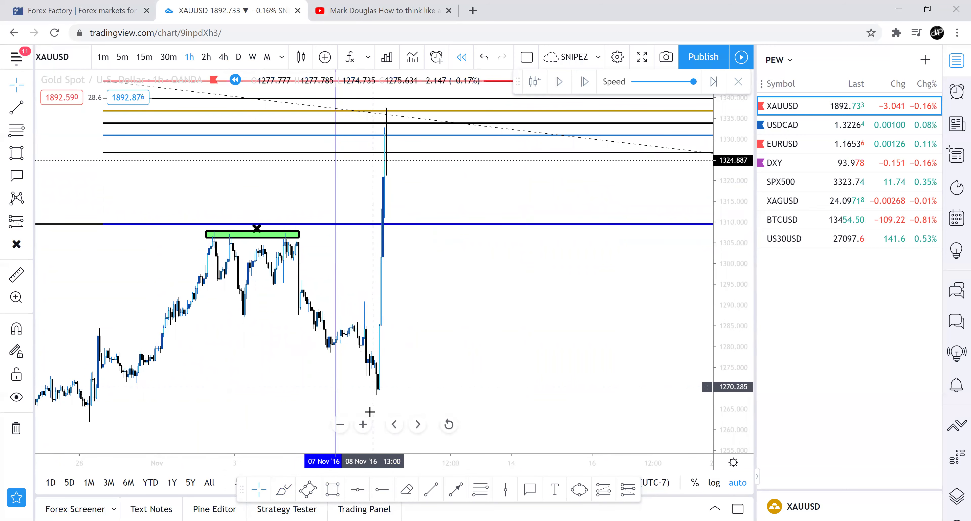
Add the text note "700 pips in 5 hours" beside the 8 Nov '16 spike
{"action": "left_click", "coordinate": [363, 424]}
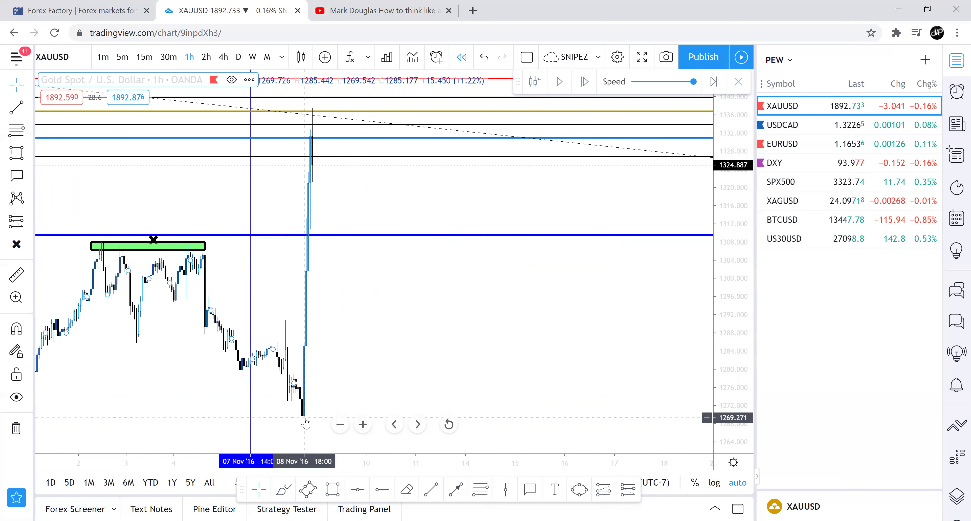
{"action": "left_click_drag", "start_coordinate": [324, 402], "coordinate": [421, 401]}
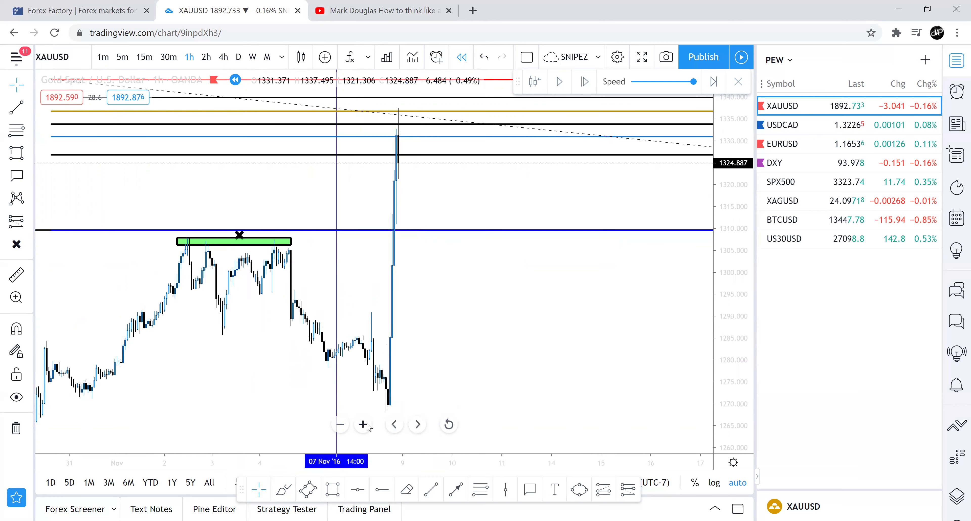
{"action": "scroll", "coordinate": [325, 418], "scroll_direction": "up", "scroll_amount": 2}
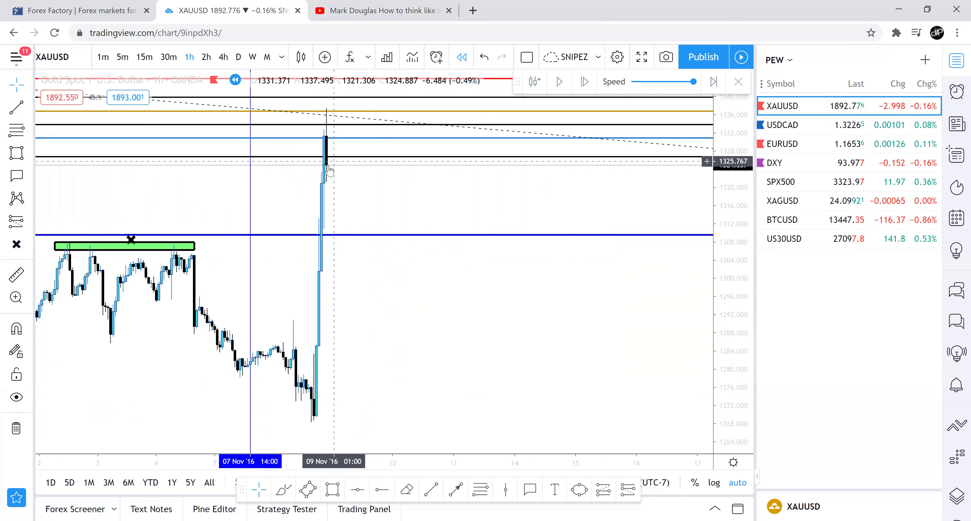
{"action": "mouse_move", "coordinate": [371, 430]}
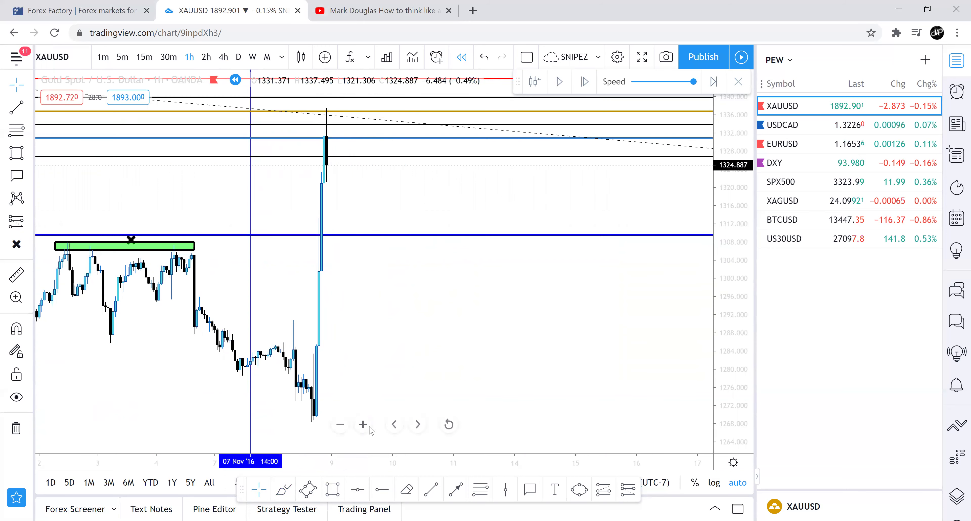
{"action": "left_click", "coordinate": [393, 301]}
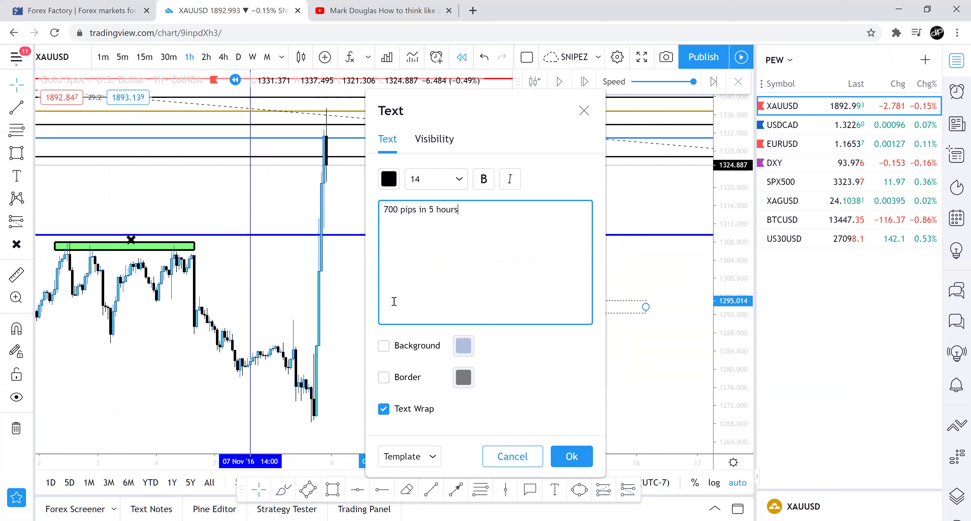
{"action": "left_click", "coordinate": [571, 457]}
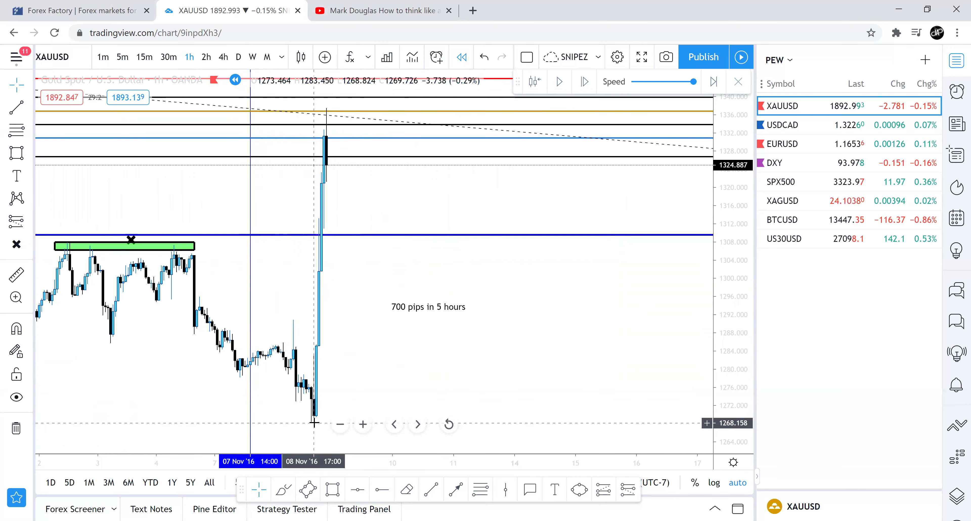
Examine the 8 Nov '16 spike against the earlier price action and Fib levels on the 1h and 4h charts
{"action": "left_click_drag", "start_coordinate": [447, 364], "coordinate": [486, 366]}
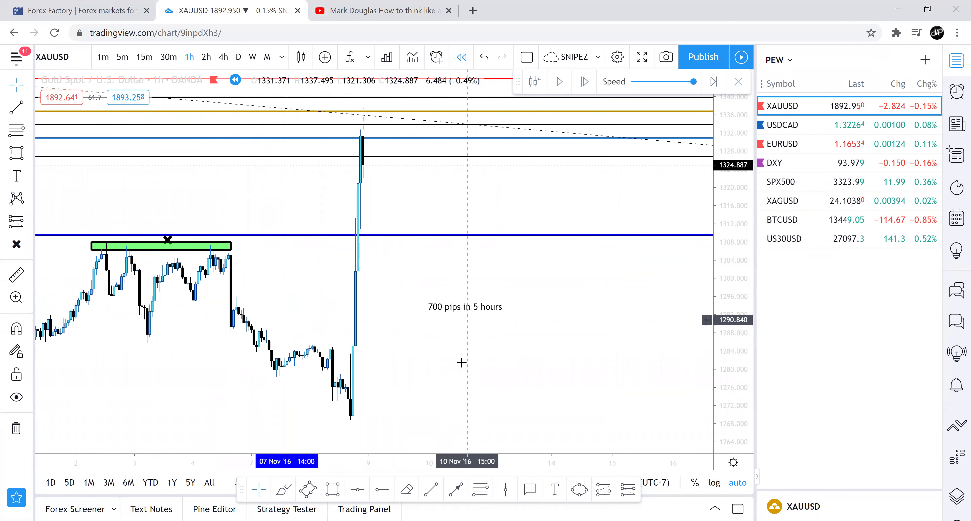
{"action": "left_click_drag", "start_coordinate": [392, 401], "coordinate": [438, 401]}
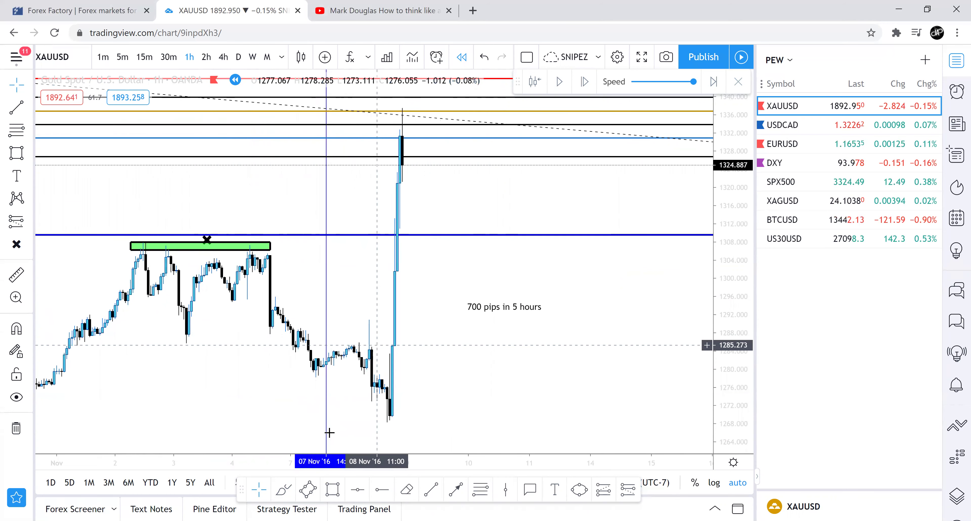
{"action": "left_click", "coordinate": [340, 425]}
{"action": "left_click", "coordinate": [341, 424]}
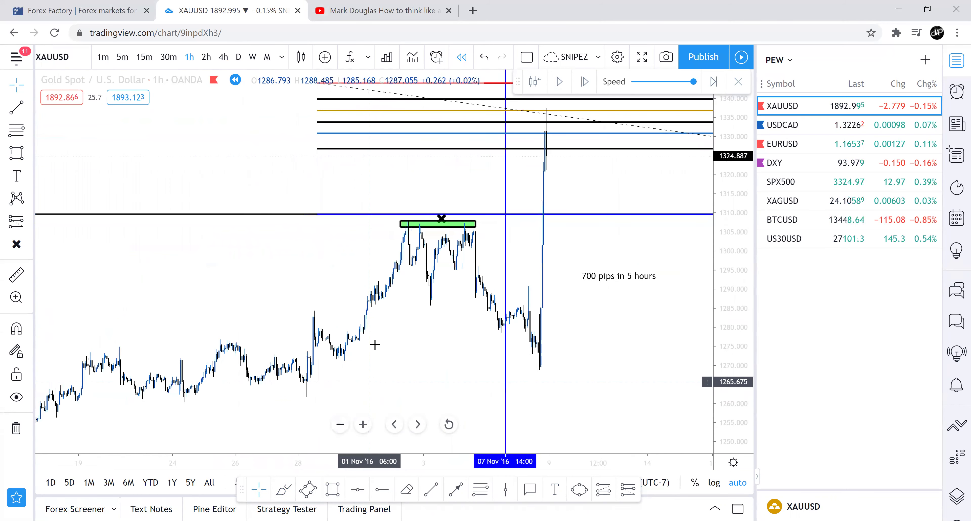
{"action": "left_click_drag", "start_coordinate": [373, 341], "coordinate": [198, 305]}
{"action": "left_click", "coordinate": [223, 58]}
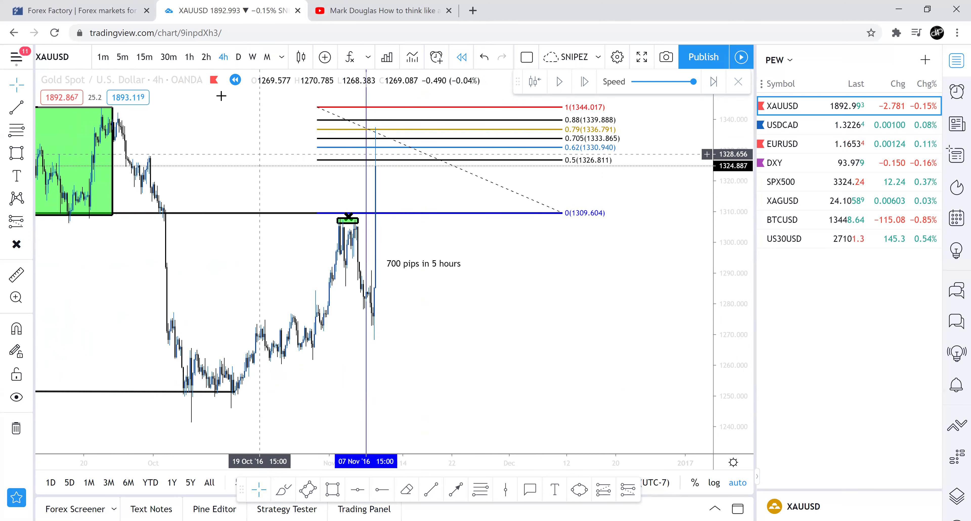
{"action": "left_click", "coordinate": [185, 57]}
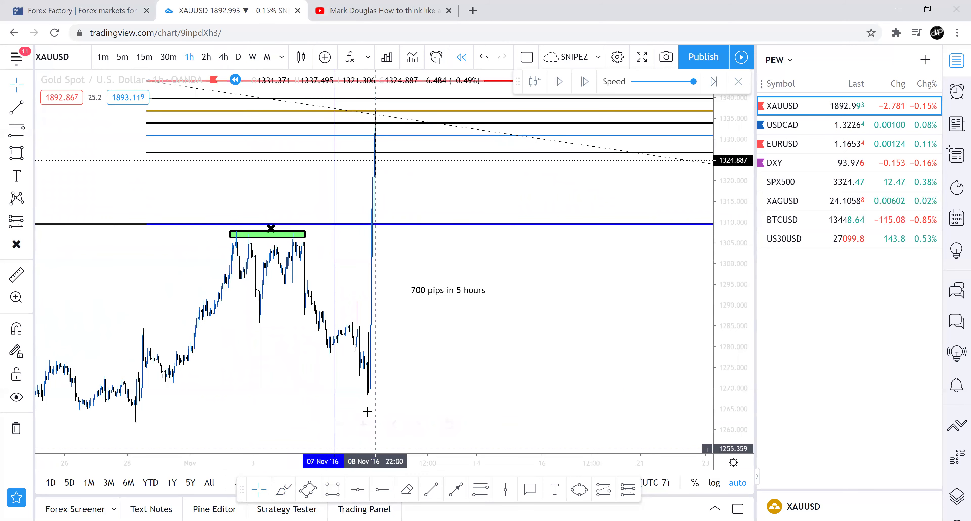
Draw a narrow ellipse around the tip of the 8 Nov '16 spike, from about 1338.430 down to about 1320.062
{"action": "left_click", "coordinate": [363, 424]}
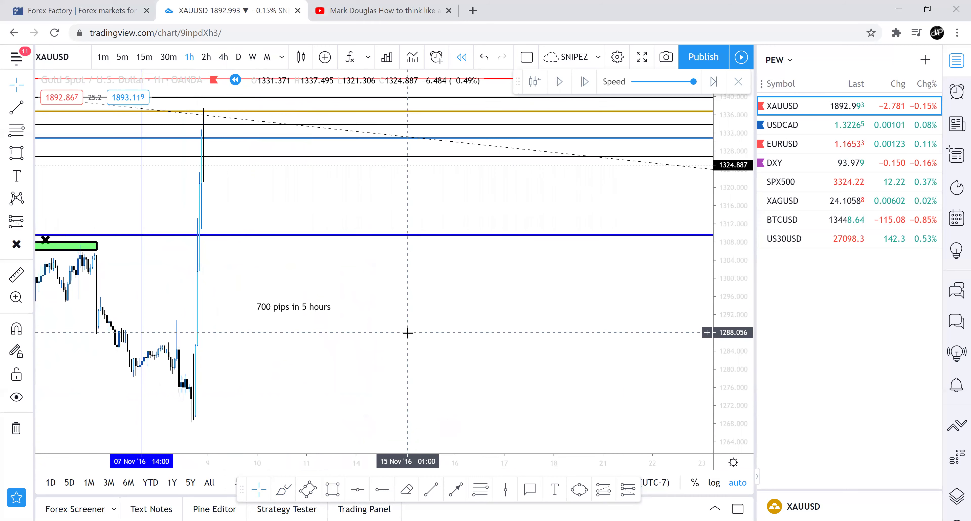
{"action": "left_click_drag", "start_coordinate": [442, 342], "coordinate": [531, 370]}
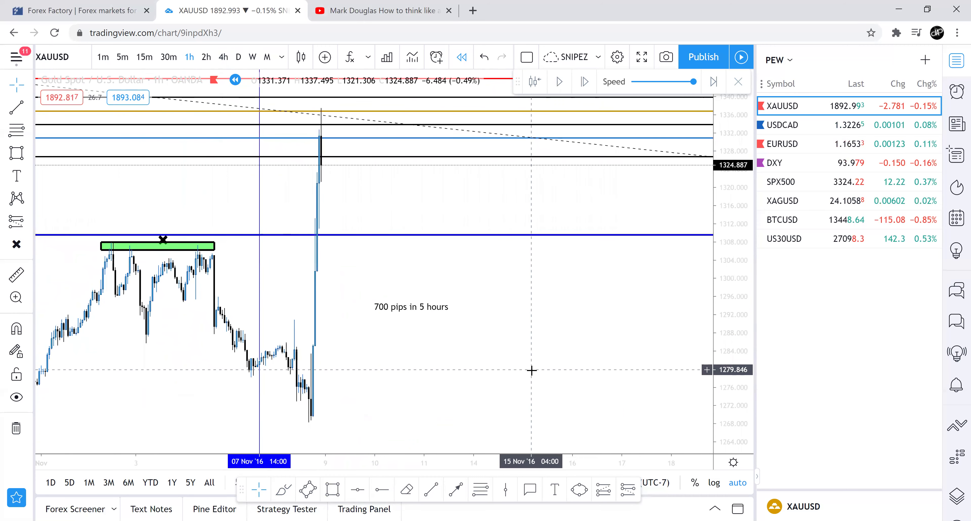
{"action": "left_click", "coordinate": [574, 489]}
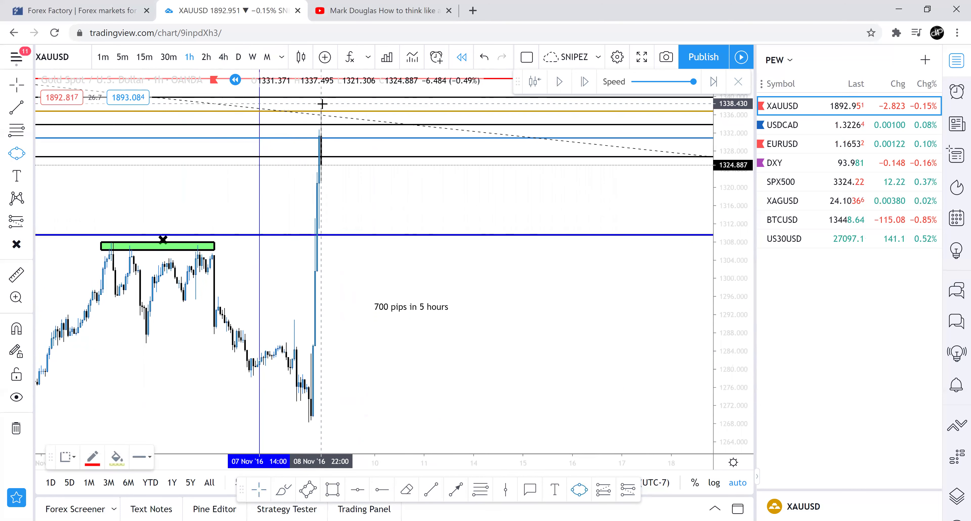
{"action": "left_click", "coordinate": [316, 187]}
{"action": "left_click", "coordinate": [334, 189]}
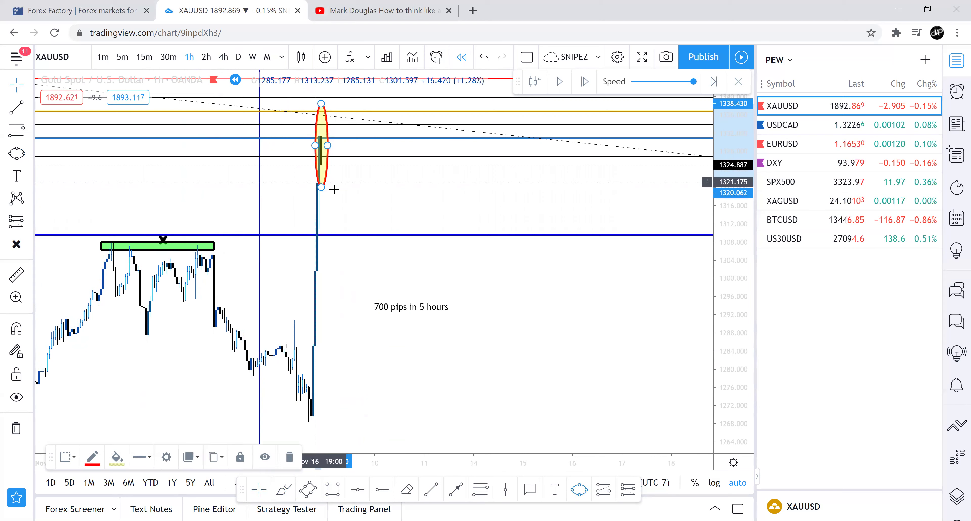
{"action": "left_click", "coordinate": [358, 191]}
Add a Short Position beside the spike with entry at about 1324.811, stop at about 1338.823 and target at about 1264.041
{"action": "left_click_drag", "start_coordinate": [358, 190], "coordinate": [449, 234]}
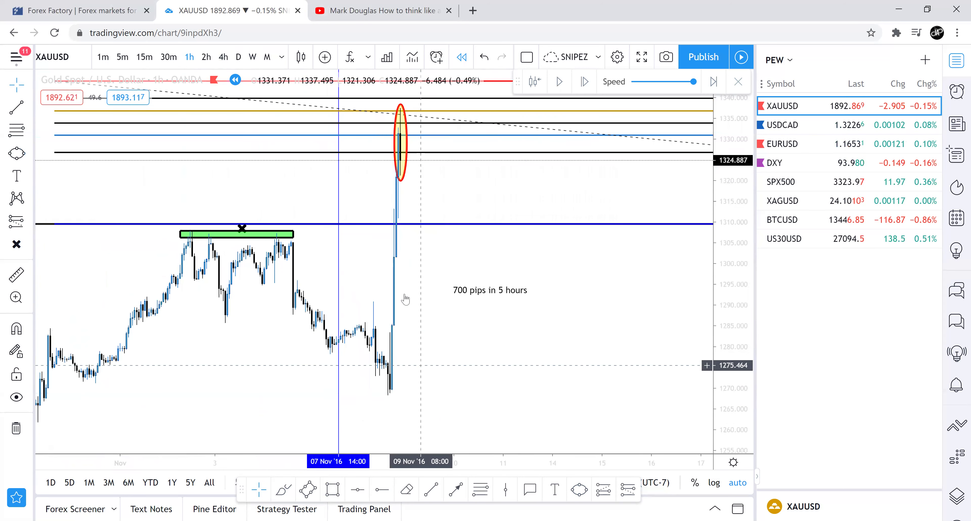
{"action": "left_click", "coordinate": [624, 490]}
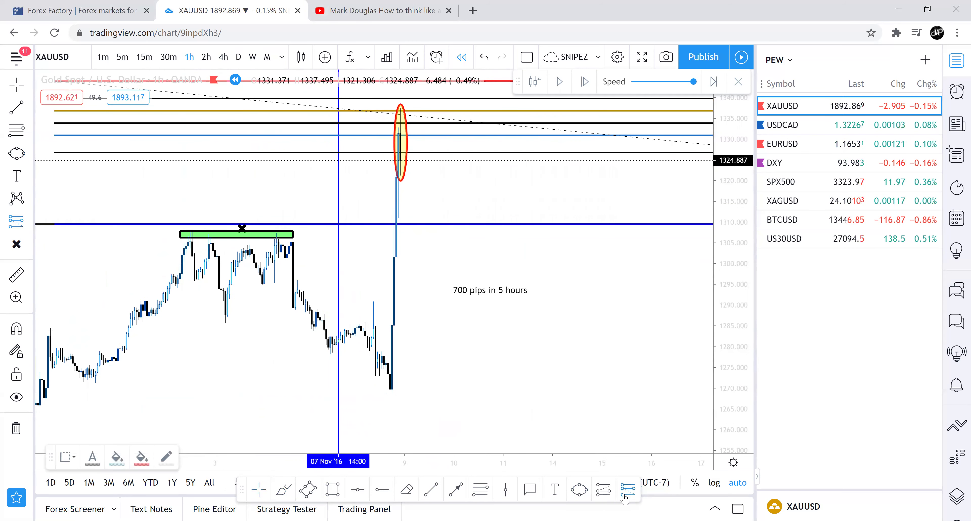
{"action": "left_click", "coordinate": [413, 160]}
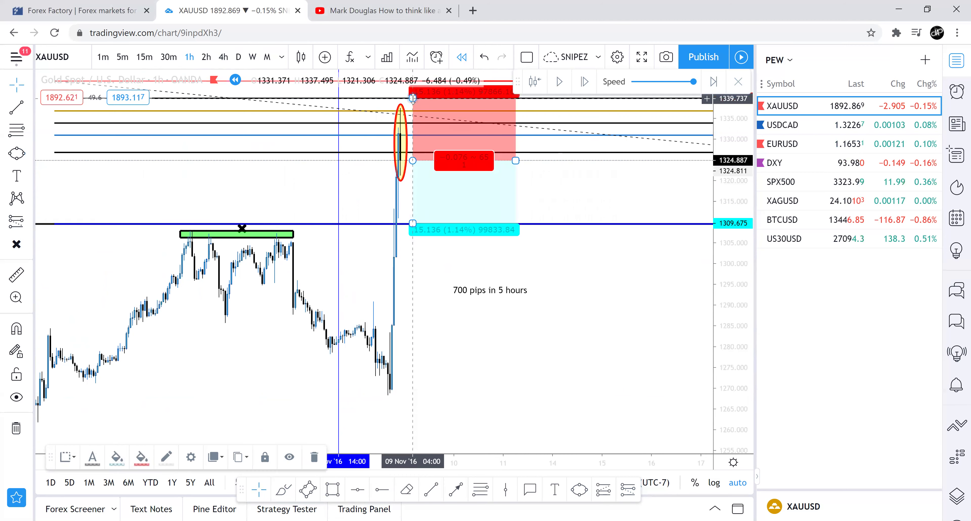
{"action": "left_click_drag", "start_coordinate": [413, 98], "coordinate": [414, 105]}
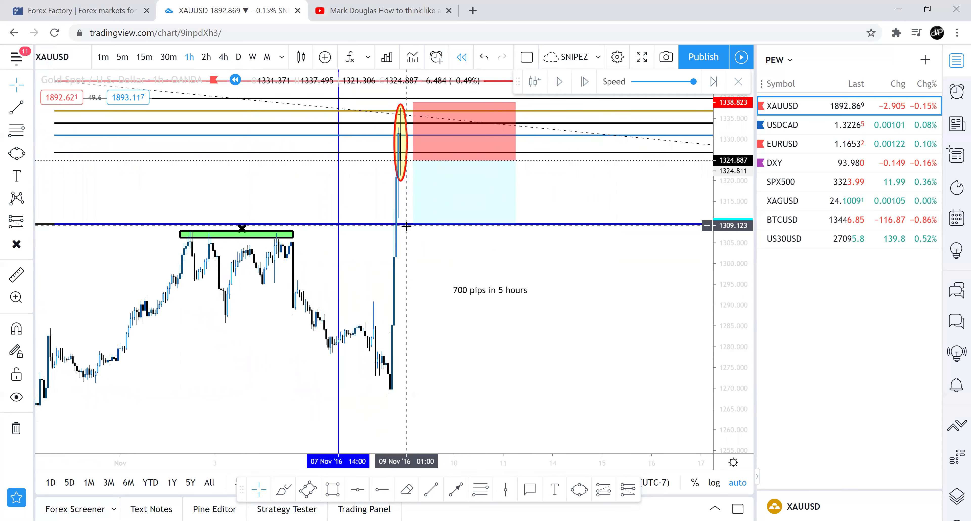
{"action": "left_click_drag", "start_coordinate": [413, 223], "coordinate": [438, 413]}
{"action": "left_click", "coordinate": [272, 401]}
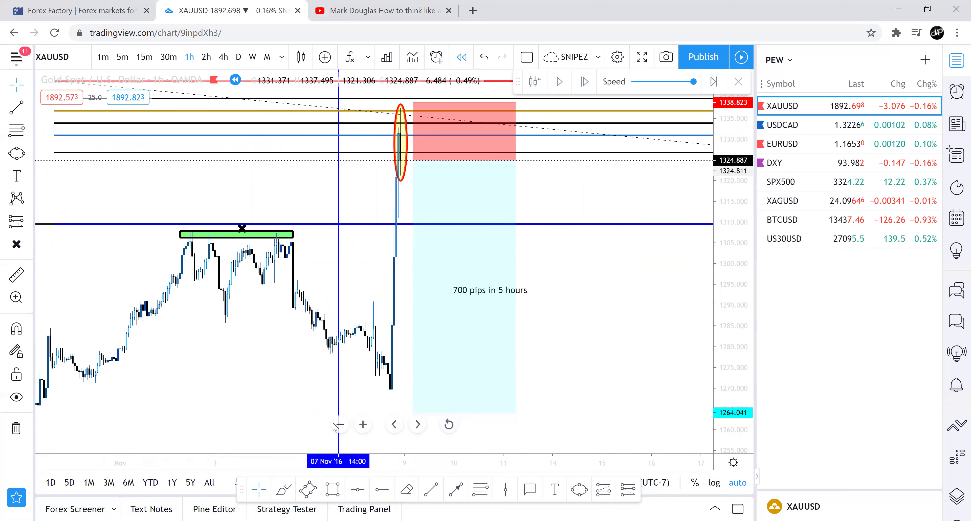
Extend the short position's box further forward in time
{"action": "left_click", "coordinate": [339, 425]}
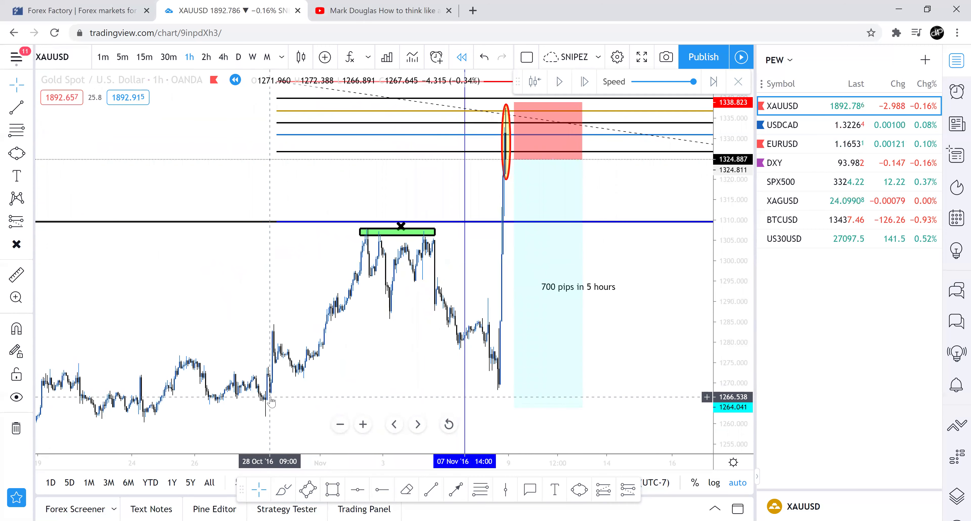
{"action": "left_click_drag", "start_coordinate": [577, 159], "coordinate": [632, 159]}
{"action": "left_click", "coordinate": [476, 190]}
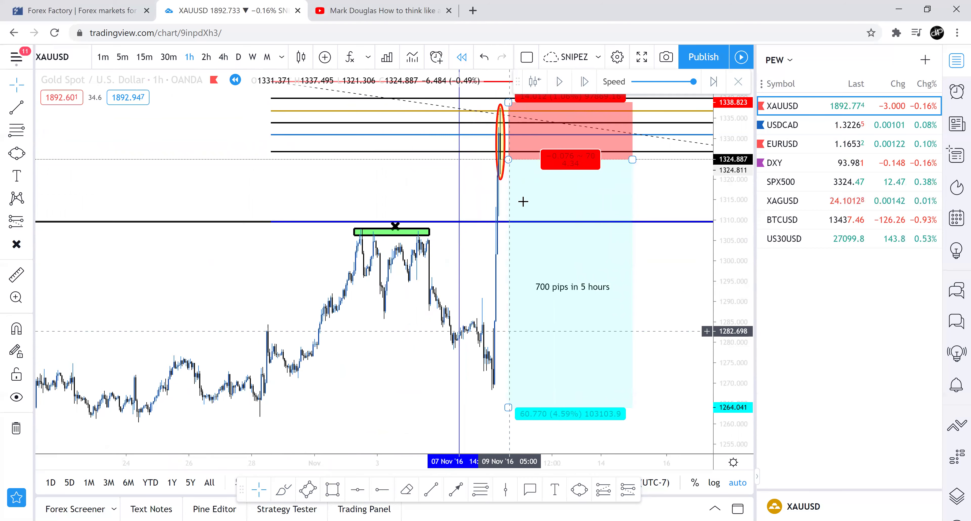
Play the replay forward to about 9 Nov '16 as price falls inside the short position, and pause it
{"action": "left_click", "coordinate": [557, 87]}
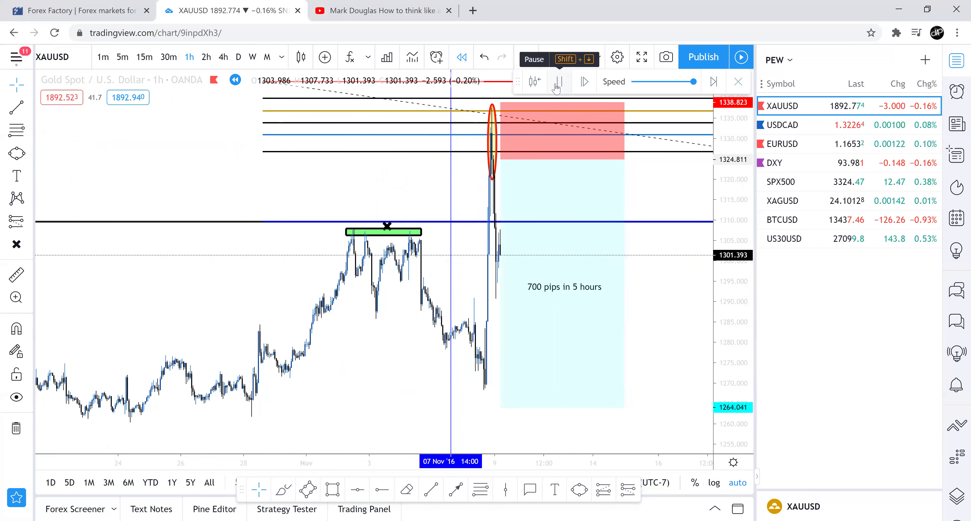
{"action": "left_click", "coordinate": [559, 81]}
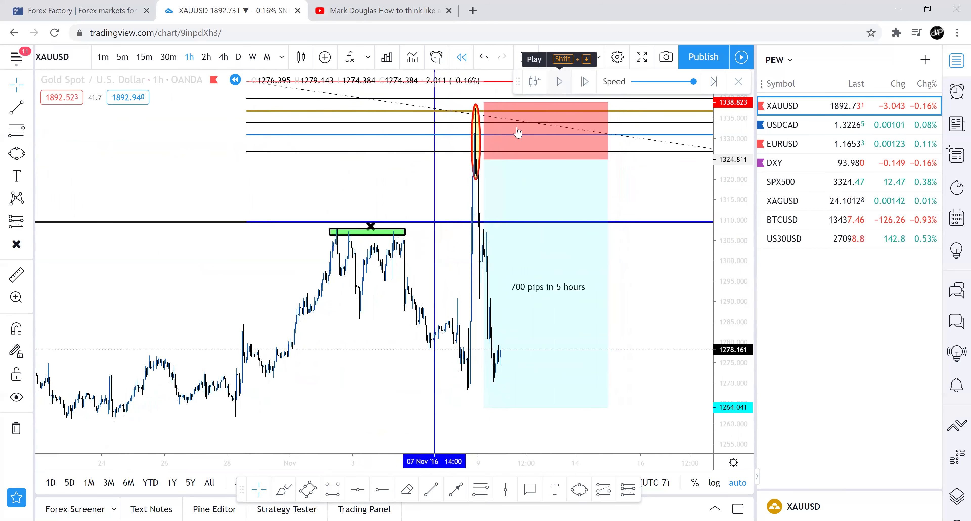
{"action": "left_click", "coordinate": [478, 177]}
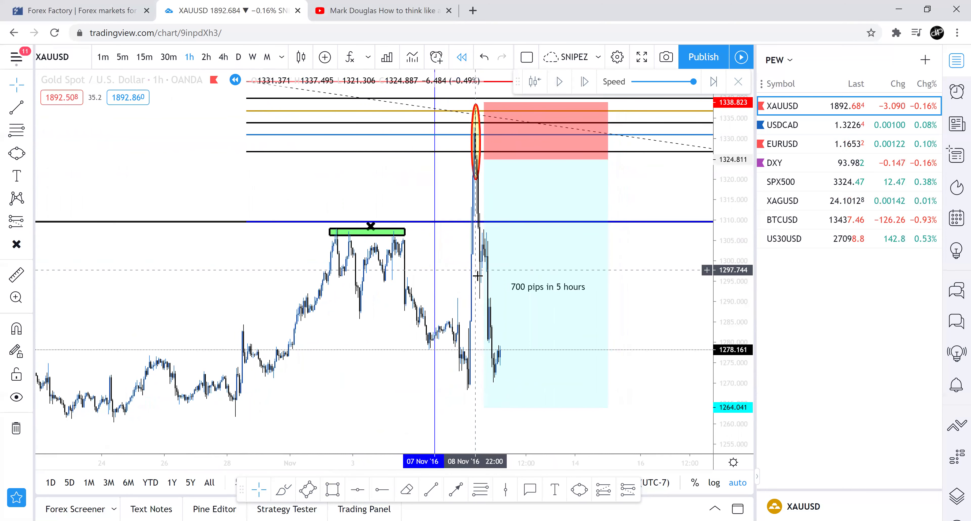
Play the replay forward to about 10 Nov '16 as price falls inside the short position, and pause it
{"action": "left_click", "coordinate": [486, 266]}
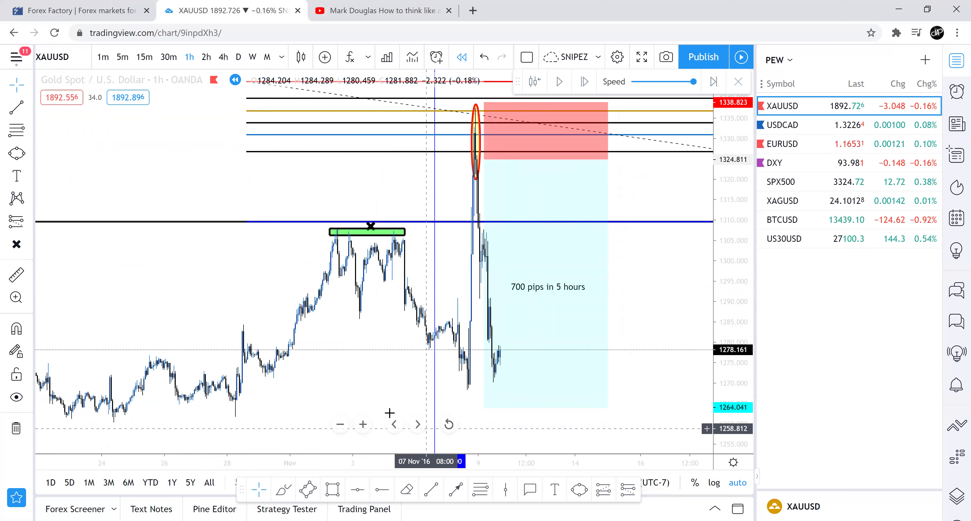
{"action": "left_click", "coordinate": [362, 424]}
{"action": "left_click", "coordinate": [559, 82]}
{"action": "left_click", "coordinate": [558, 81]}
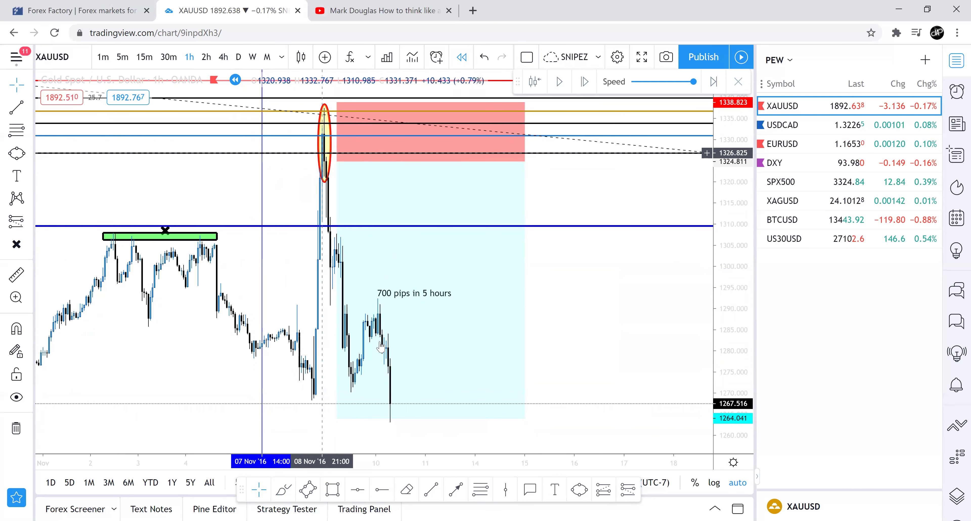
{"action": "left_click_drag", "start_coordinate": [555, 306], "coordinate": [583, 371]}
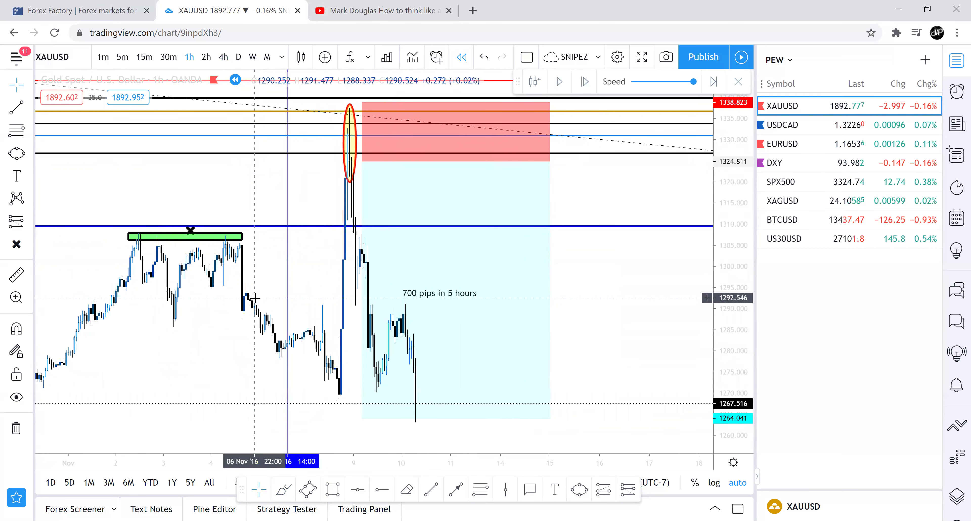
{"action": "left_click_drag", "start_coordinate": [213, 286], "coordinate": [263, 304]}
Switch the chart to the weekly timeframe and remove all drawings
{"action": "left_click", "coordinate": [252, 59]}
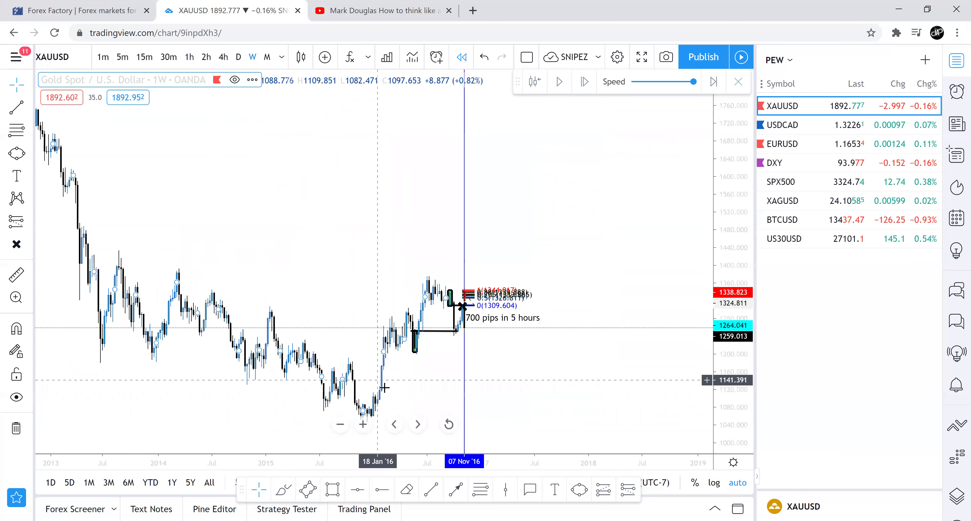
{"action": "left_click", "coordinate": [362, 424]}
{"action": "left_click", "coordinate": [362, 424]}
{"action": "right_click", "coordinate": [466, 319]}
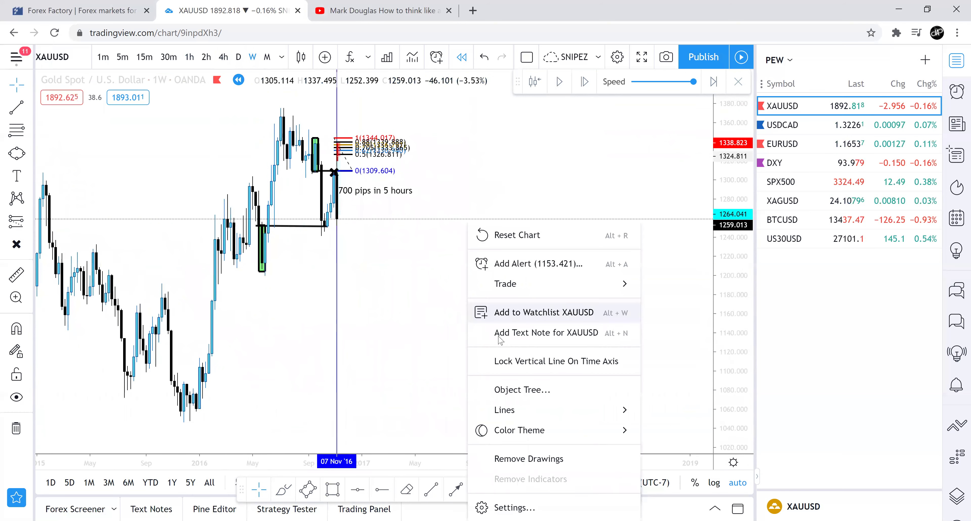
{"action": "left_click", "coordinate": [559, 458]}
Exit replay mode and bring the latest 2020 weekly candles into view
{"action": "left_click", "coordinate": [731, 83]}
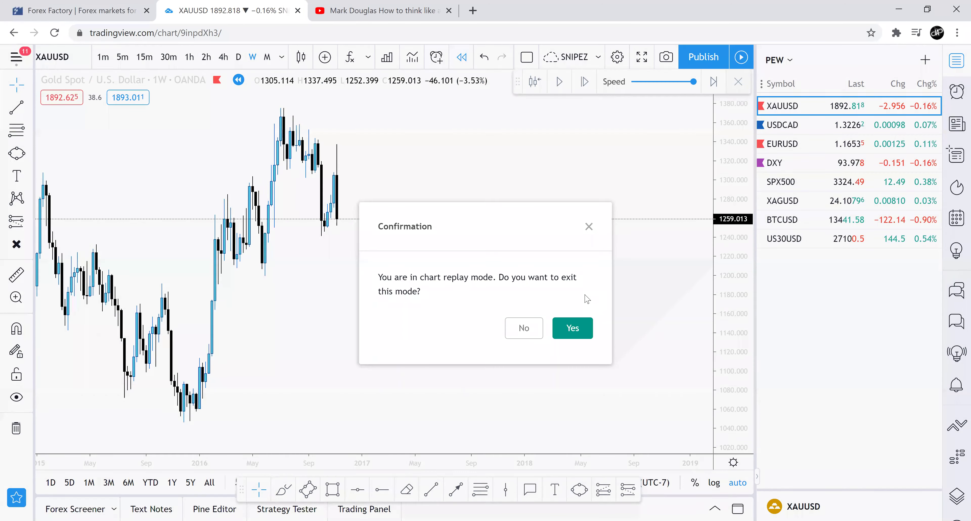
{"action": "left_click", "coordinate": [573, 327]}
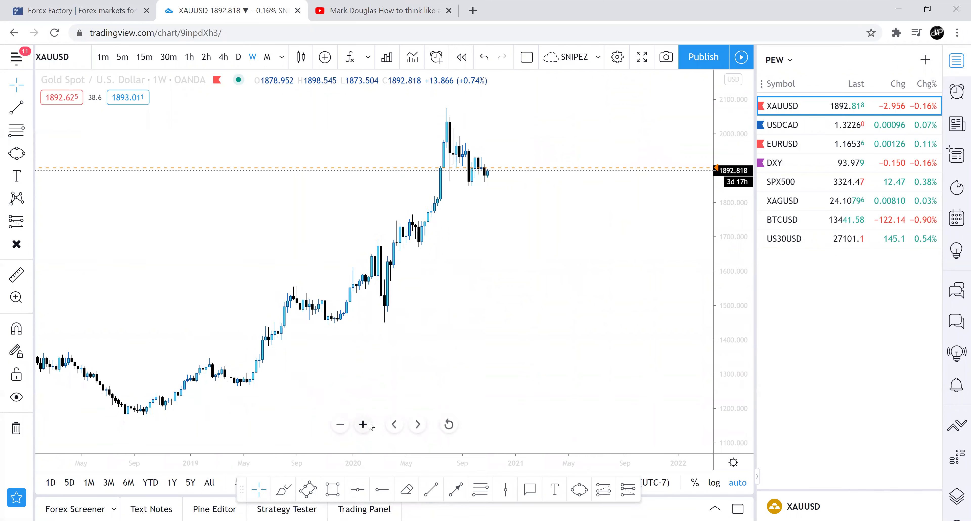
{"action": "left_click", "coordinate": [362, 425]}
{"action": "left_click", "coordinate": [362, 424]}
{"action": "left_click_drag", "start_coordinate": [136, 328], "coordinate": [213, 330]}
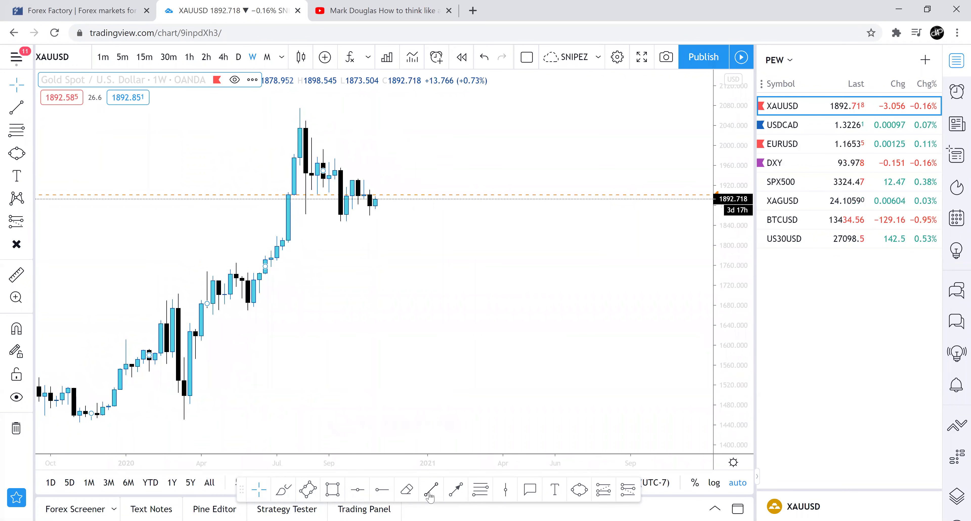
Add a horizontal ray at about 1730.305 from May 2020 and a green rectangle from about 1745.508 down around the early June 2020 candles
{"action": "left_click", "coordinate": [382, 488]}
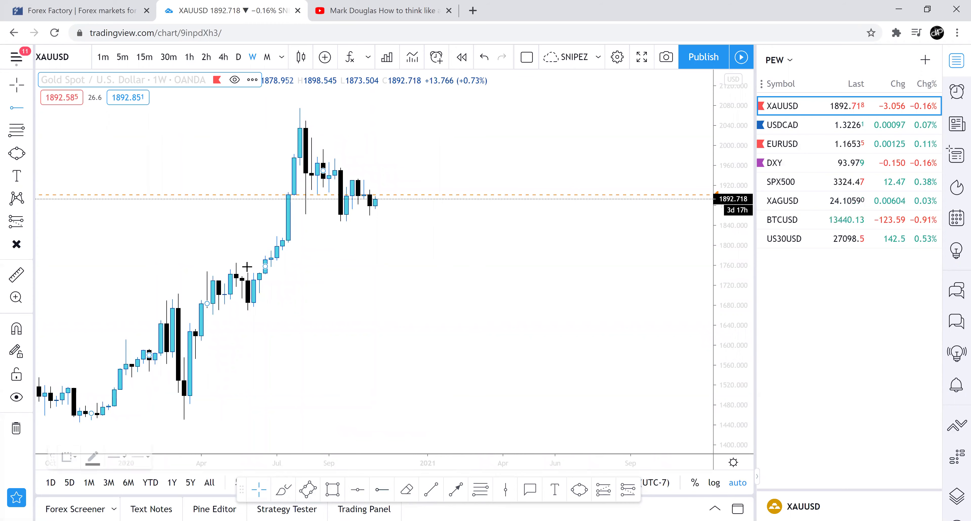
{"action": "left_click", "coordinate": [237, 280]}
{"action": "left_click", "coordinate": [332, 497]}
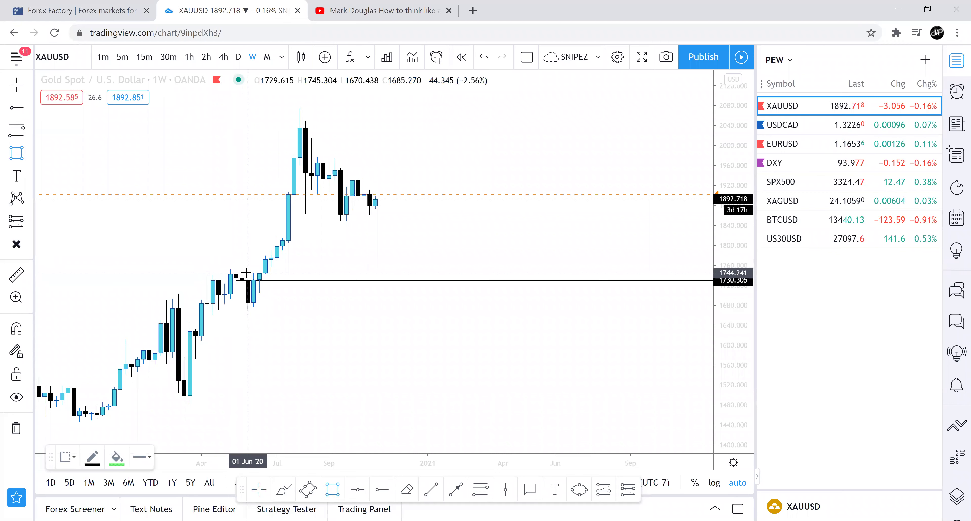
{"action": "left_click", "coordinate": [242, 309]}
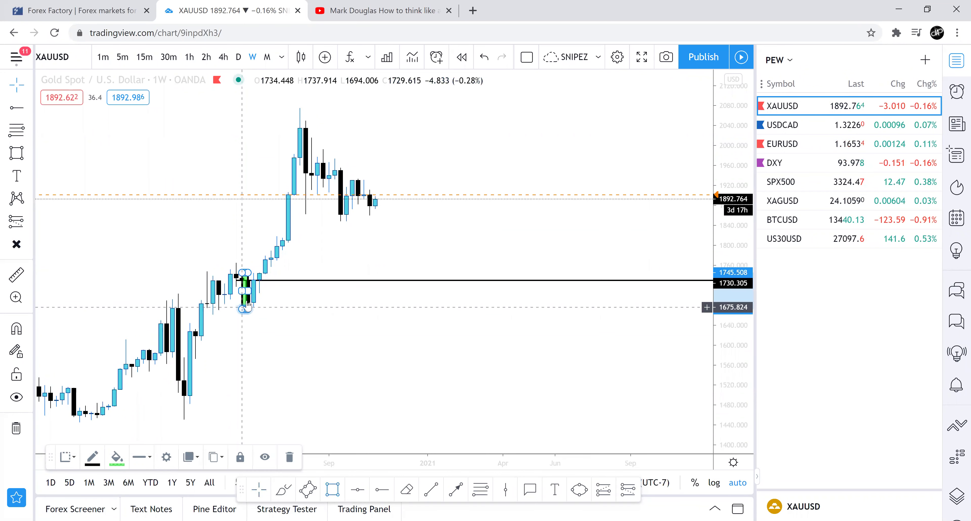
Move the horizontal ray up to the green rectangle's upper edge at 1745.508
{"action": "left_click", "coordinate": [287, 281]}
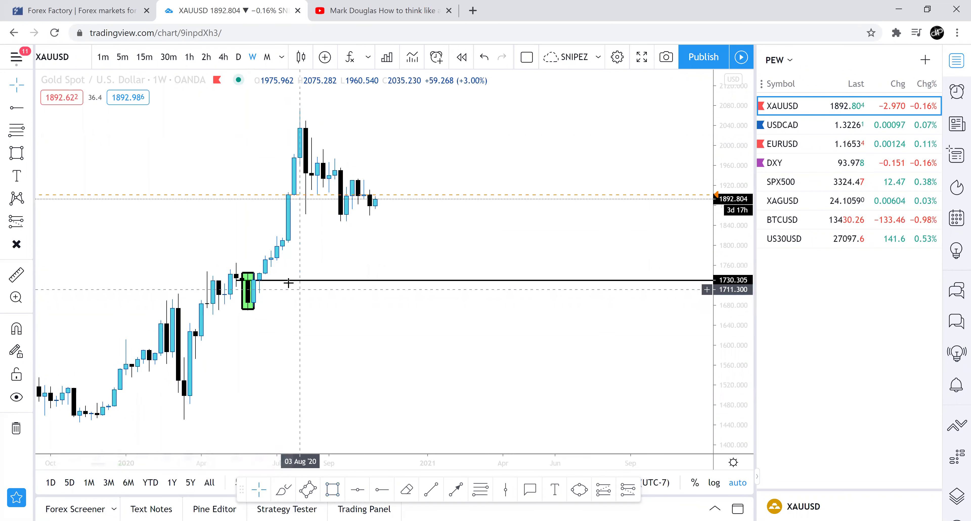
{"action": "left_click_drag", "start_coordinate": [288, 280], "coordinate": [288, 272]}
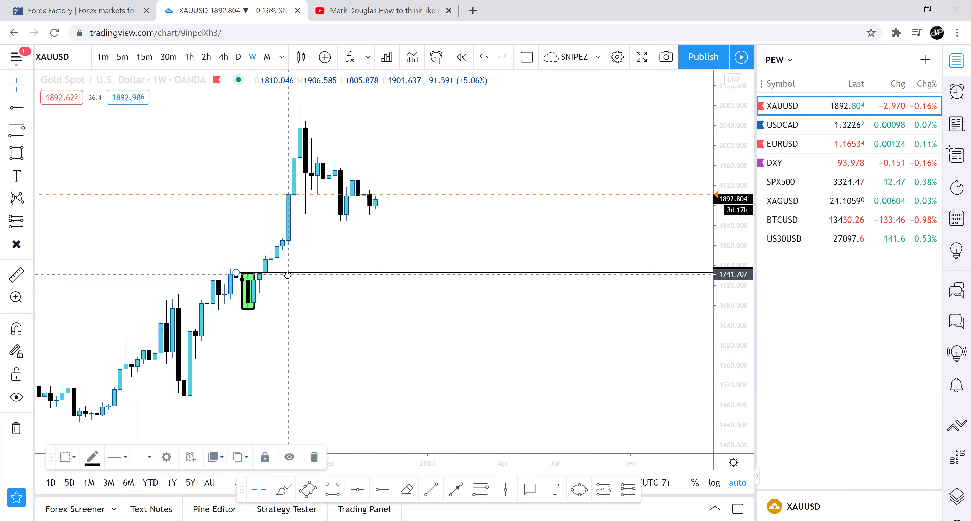
{"action": "left_click", "coordinate": [335, 316]}
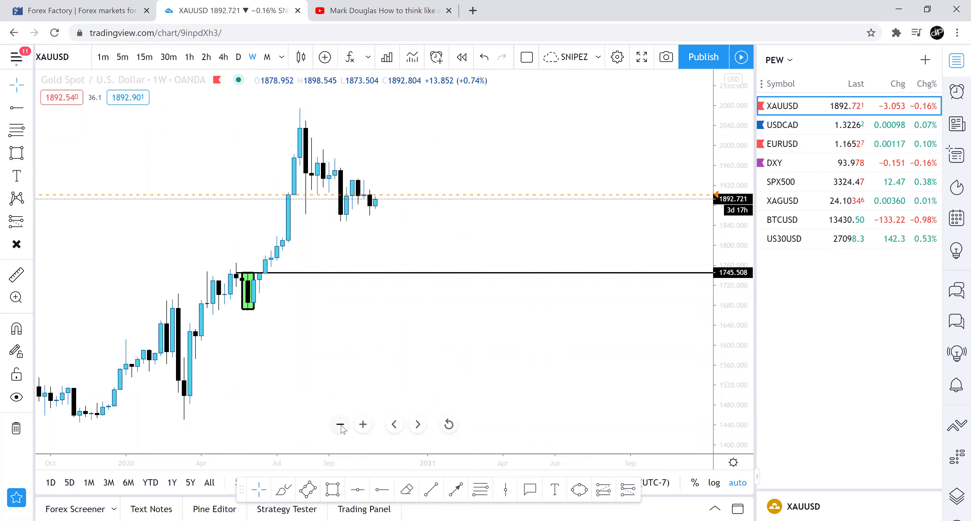
{"action": "left_click", "coordinate": [340, 424]}
{"action": "left_click", "coordinate": [363, 426]}
{"action": "left_click", "coordinate": [363, 426]}
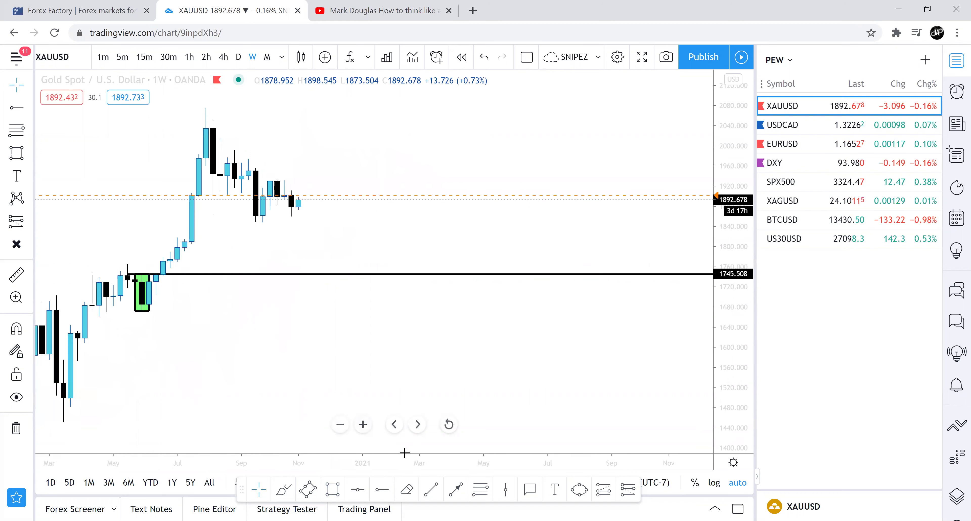
{"action": "left_click", "coordinate": [292, 492]}
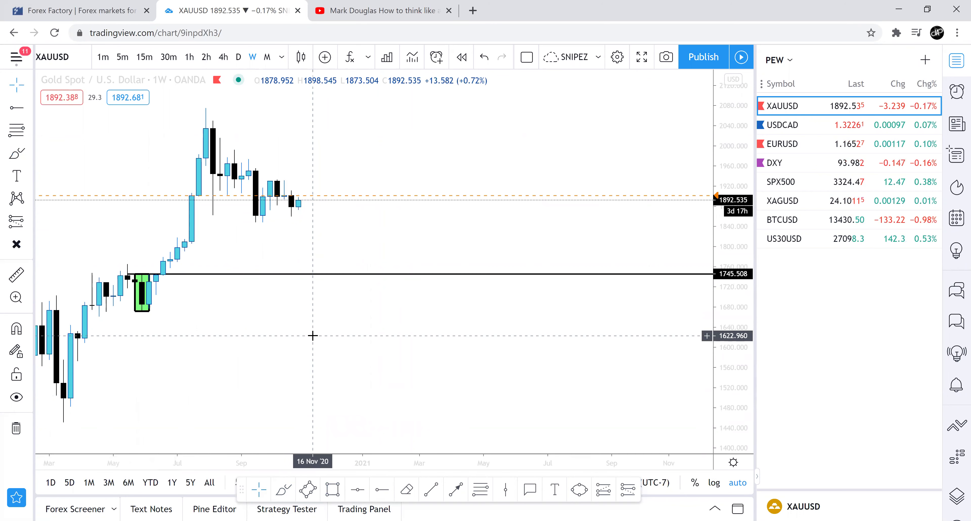
{"action": "left_click_drag", "start_coordinate": [313, 336], "coordinate": [339, 338]}
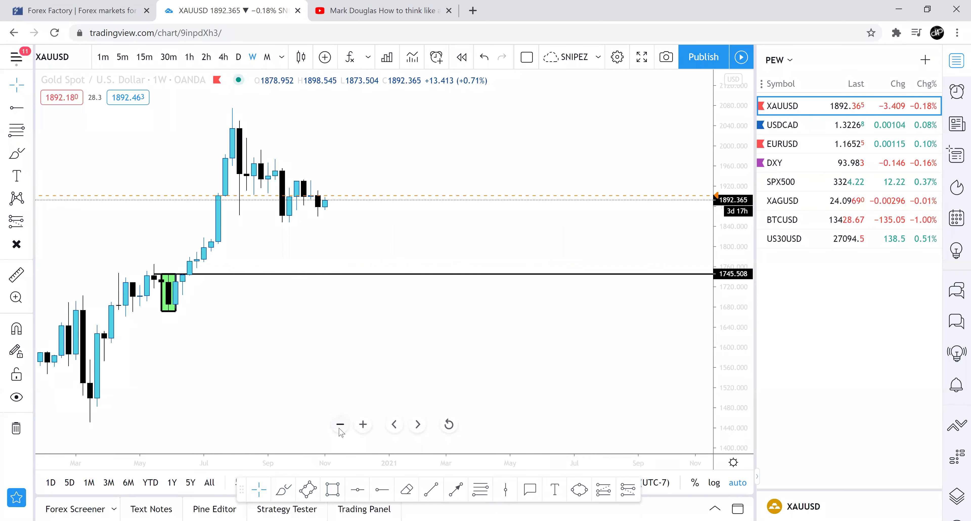
{"action": "left_click", "coordinate": [340, 424]}
{"action": "left_click_drag", "start_coordinate": [334, 342], "coordinate": [373, 352]}
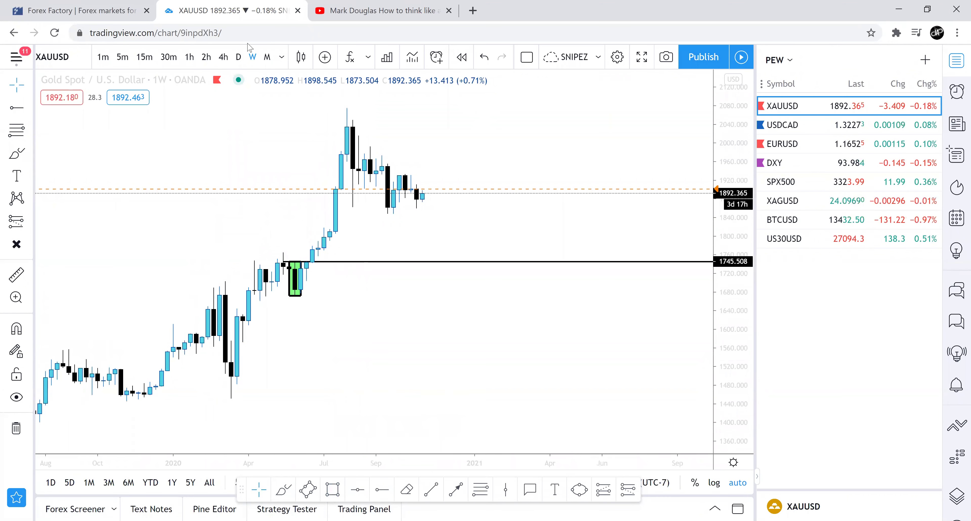
Switch the chart to the daily timeframe and show the price range from May to November 2020
{"action": "left_click", "coordinate": [238, 56]}
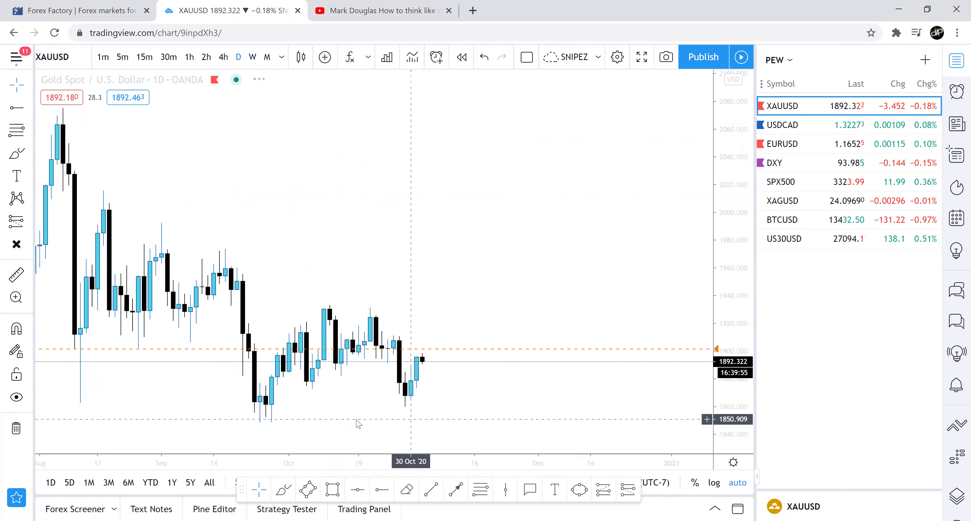
{"action": "left_click", "coordinate": [341, 424]}
{"action": "left_click", "coordinate": [341, 424]}
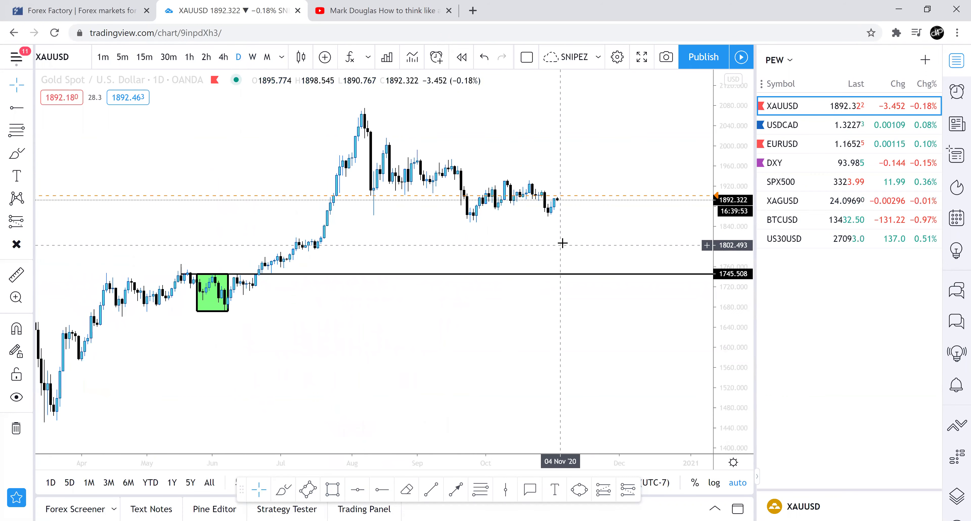
{"action": "left_click_drag", "start_coordinate": [516, 254], "coordinate": [506, 254]}
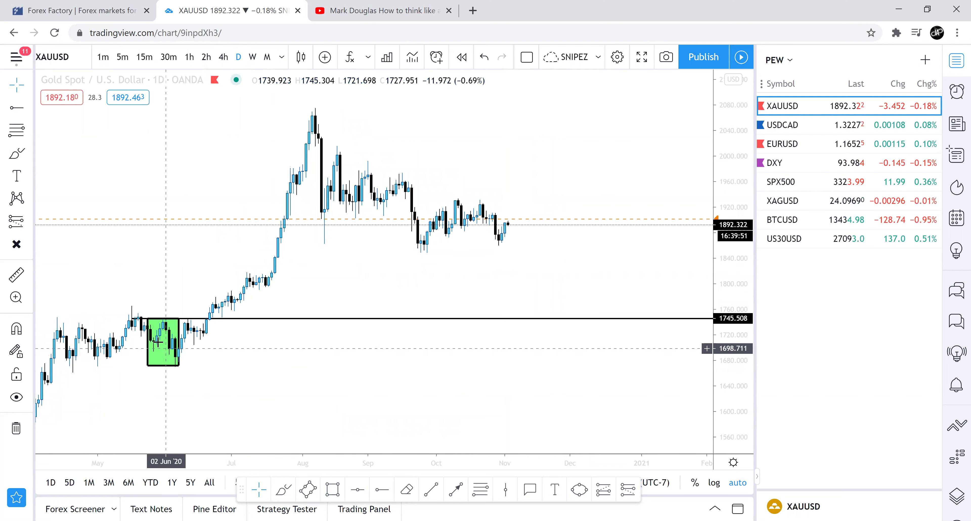
Add a horizontal ray at about 1810.609 from mid-July 2020 and draw a small green rectangle over the candles at its start
{"action": "left_click", "coordinate": [381, 489]}
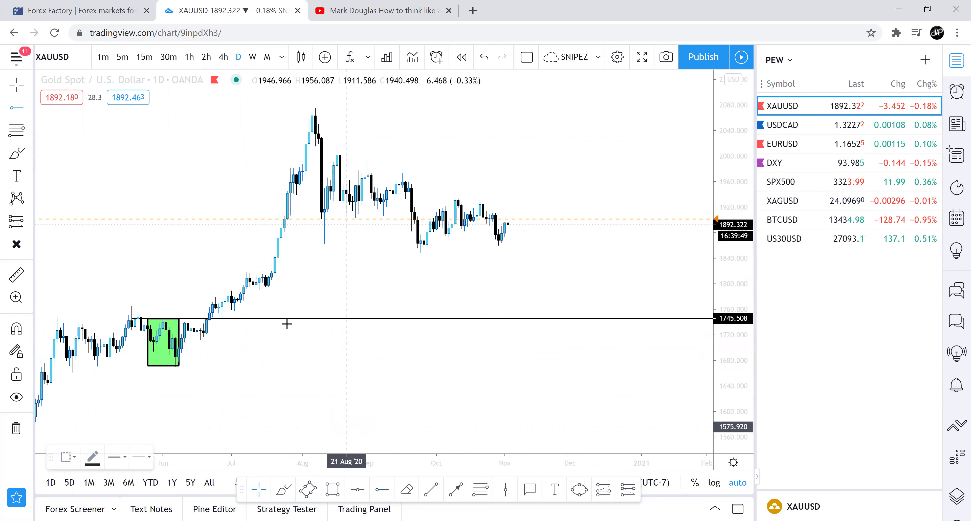
{"action": "left_click", "coordinate": [265, 276]}
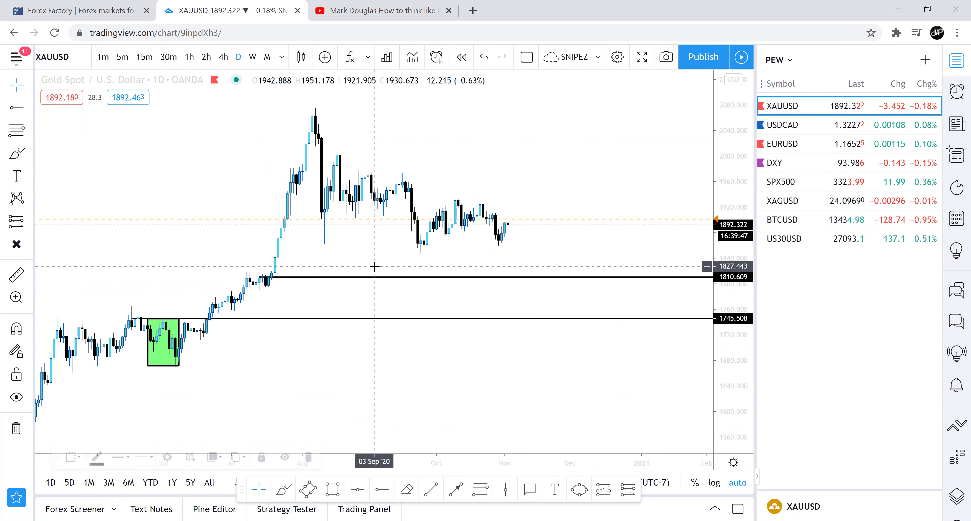
{"action": "key", "text": "alt+shift+r"}
{"action": "left_click", "coordinate": [262, 275]}
{"action": "left_click", "coordinate": [268, 286]}
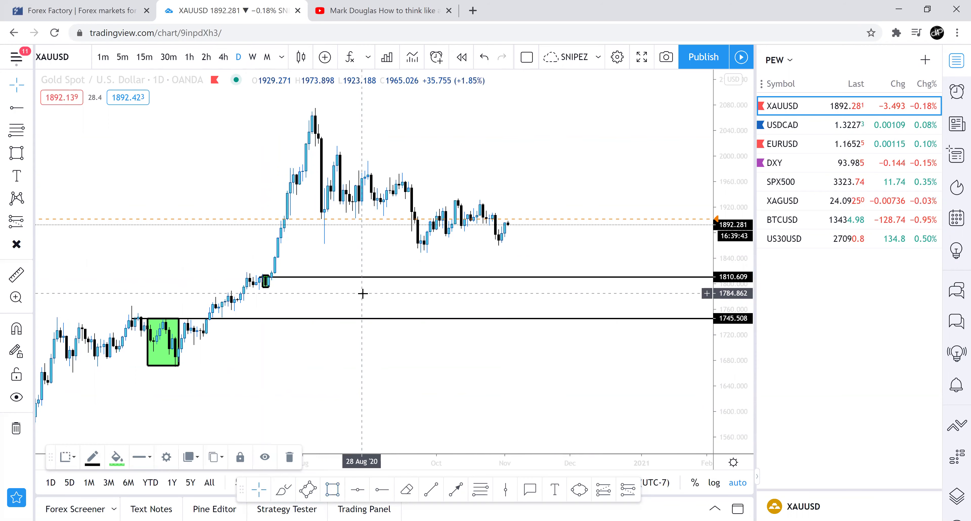
Mark the August 2020 peak with a horizontal ray at about 2035.947 and a green rectangle from about 2067.721 to 2035.132
{"action": "left_click_drag", "start_coordinate": [359, 295], "coordinate": [303, 314]}
{"action": "left_click", "coordinate": [382, 489]}
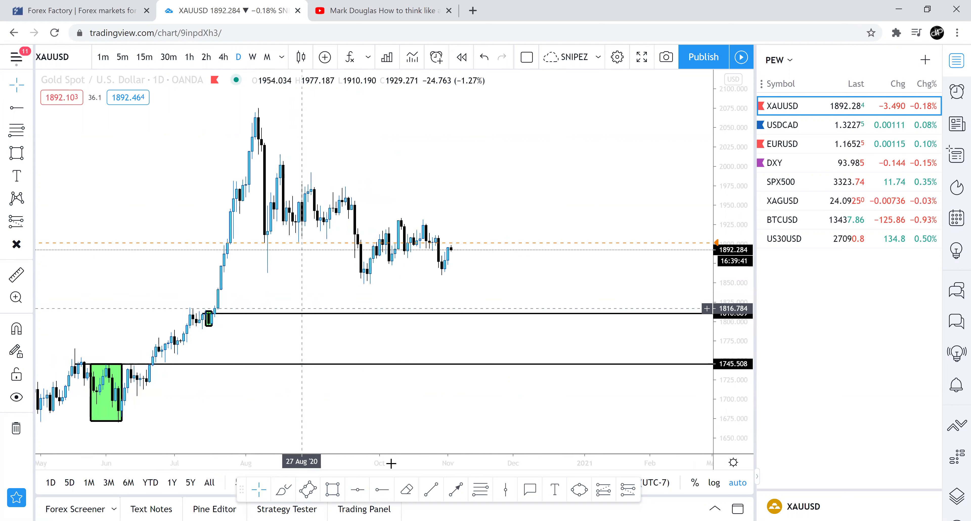
{"action": "left_click", "coordinate": [249, 138]}
{"action": "mouse_move", "coordinate": [279, 138]}
{"action": "left_mouse_down"}
{"action": "mouse_move", "coordinate": [249, 138]}
{"action": "mouse_move", "coordinate": [262, 139]}
{"action": "left_mouse_up"}
{"action": "left_click", "coordinate": [249, 126]}
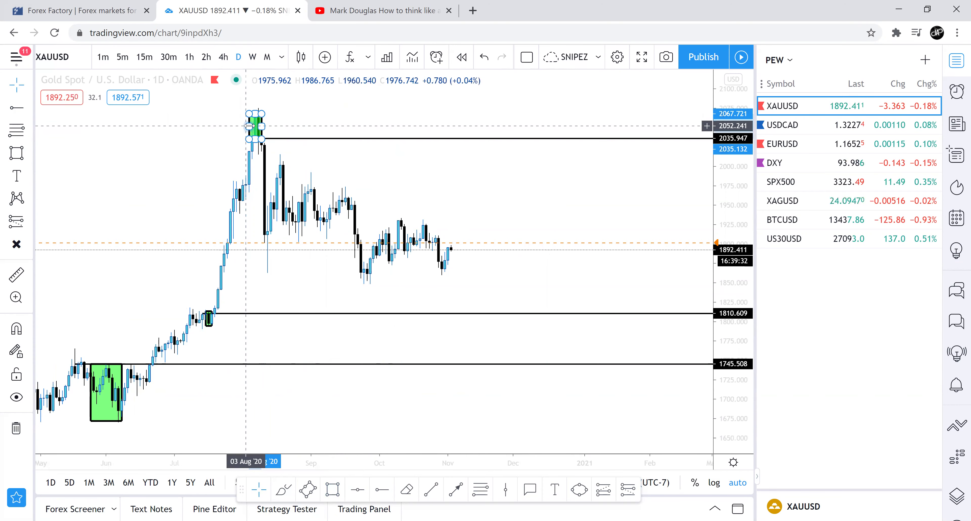
{"action": "left_click", "coordinate": [217, 384]}
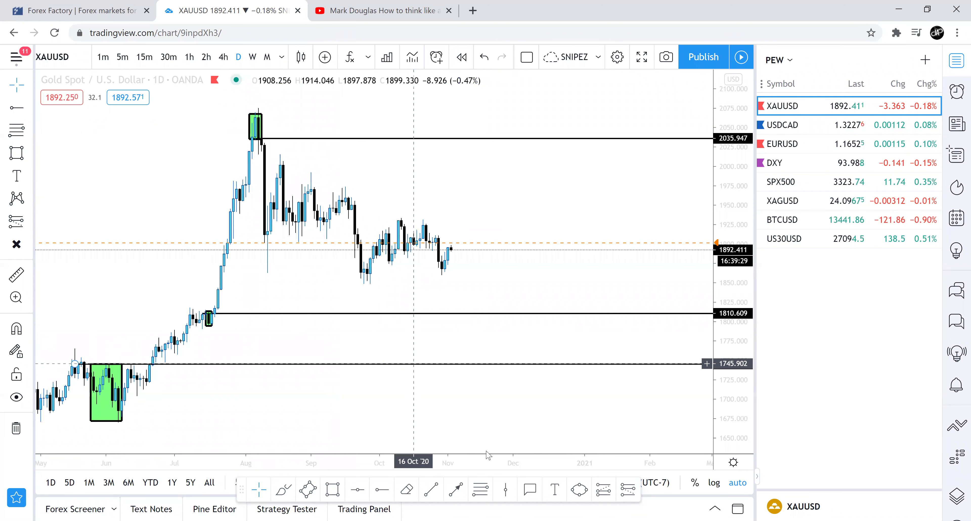
Add the text note "1400 pips away" at about 1935.735, ahead of the latest candles
{"action": "left_click", "coordinate": [554, 491]}
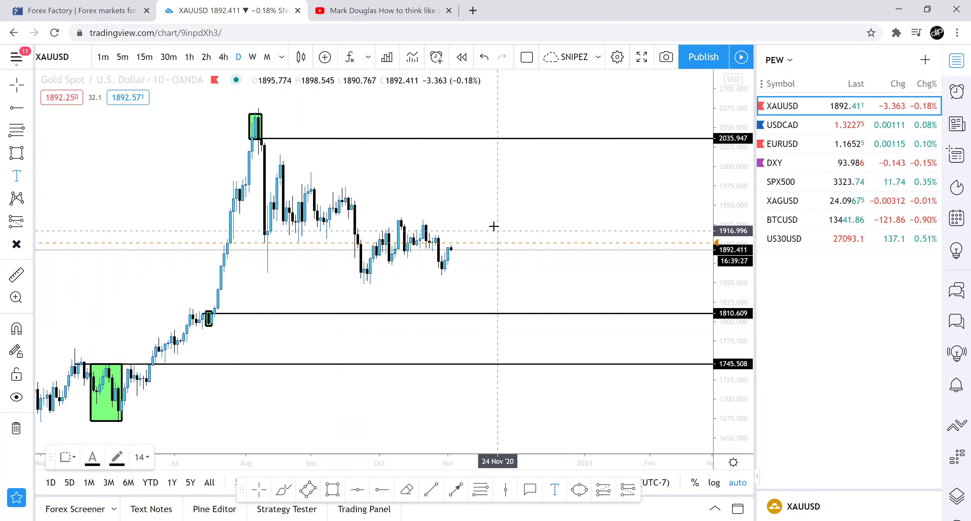
{"action": "left_click", "coordinate": [481, 216]}
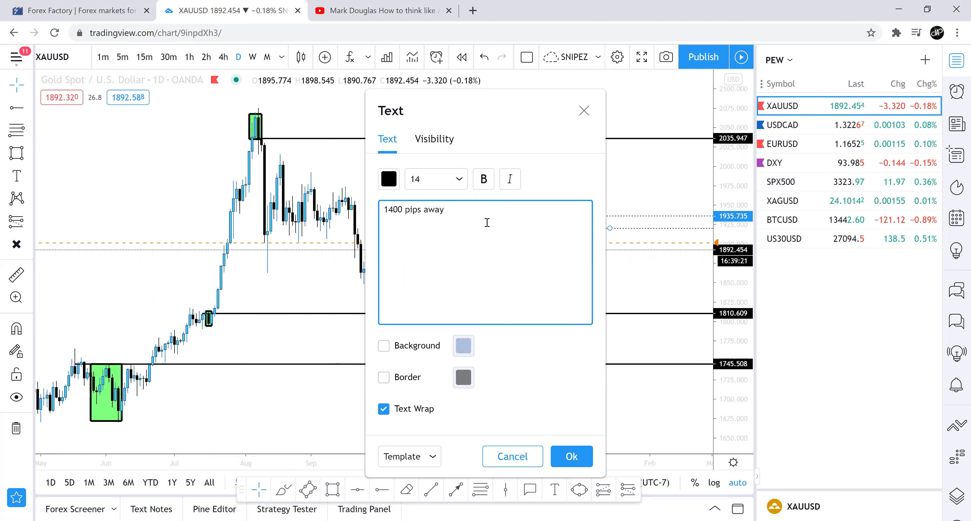
{"action": "left_click", "coordinate": [571, 457]}
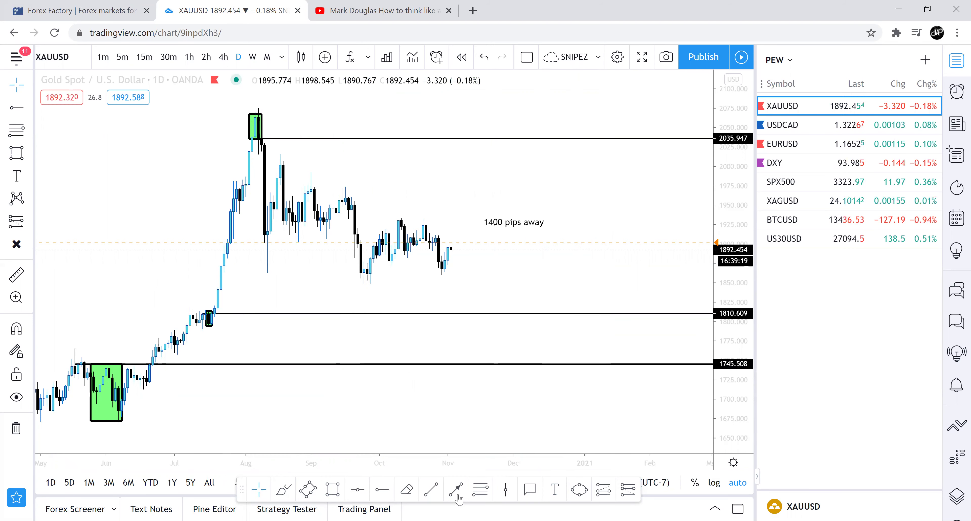
Draw arrows from the "1400 pips away" note down to just above the 1745.508 ray and up to the 2035.947 ray
{"action": "left_click", "coordinate": [504, 228]}
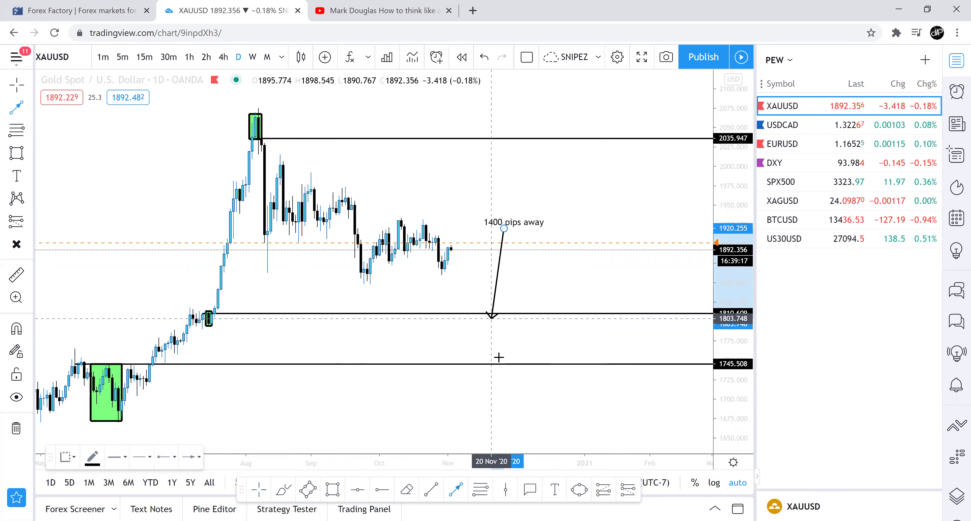
{"action": "left_click", "coordinate": [499, 356]}
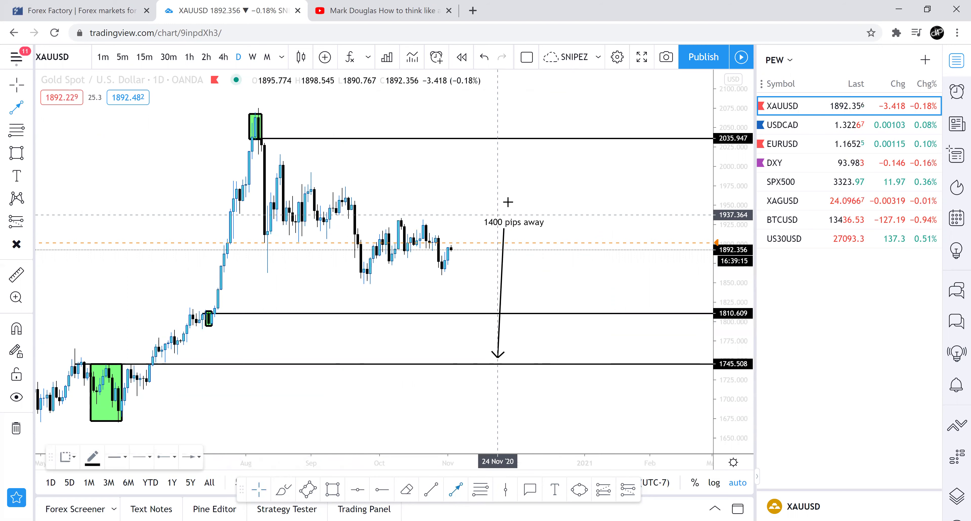
{"action": "left_click", "coordinate": [510, 215]}
{"action": "left_click", "coordinate": [536, 147]}
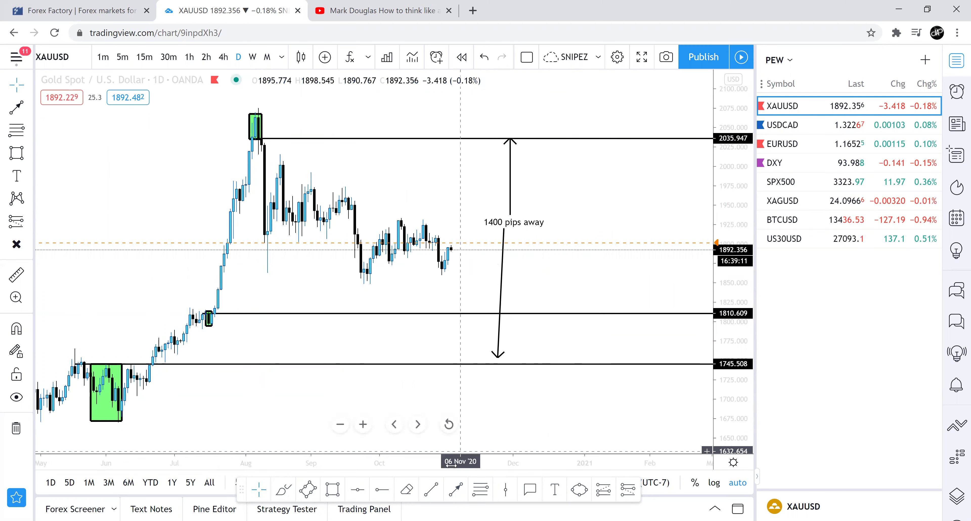
Draw a downward arrow from the latest candle at about 1901.516 to the 1810.609 ray, ending at about 1811.895
{"action": "left_click", "coordinate": [455, 489]}
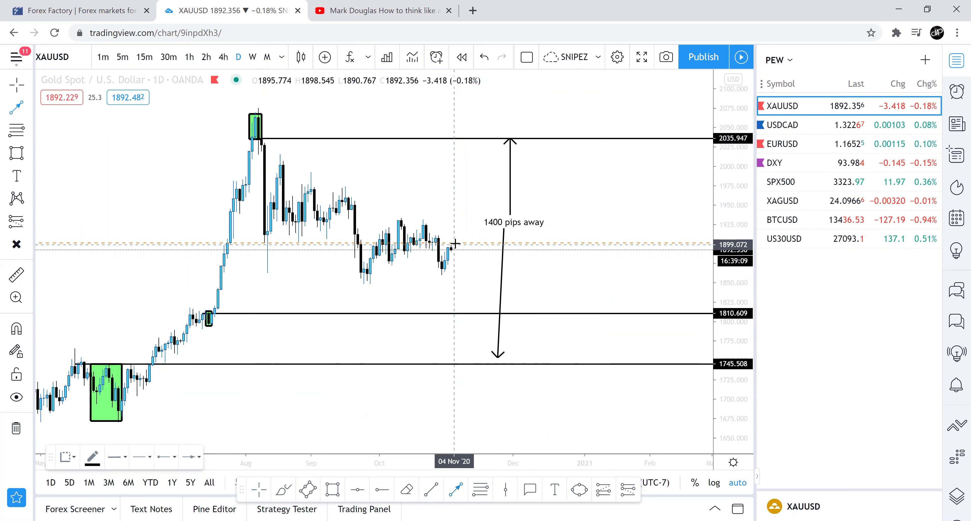
{"action": "left_click", "coordinate": [454, 242]}
{"action": "left_click", "coordinate": [457, 312]}
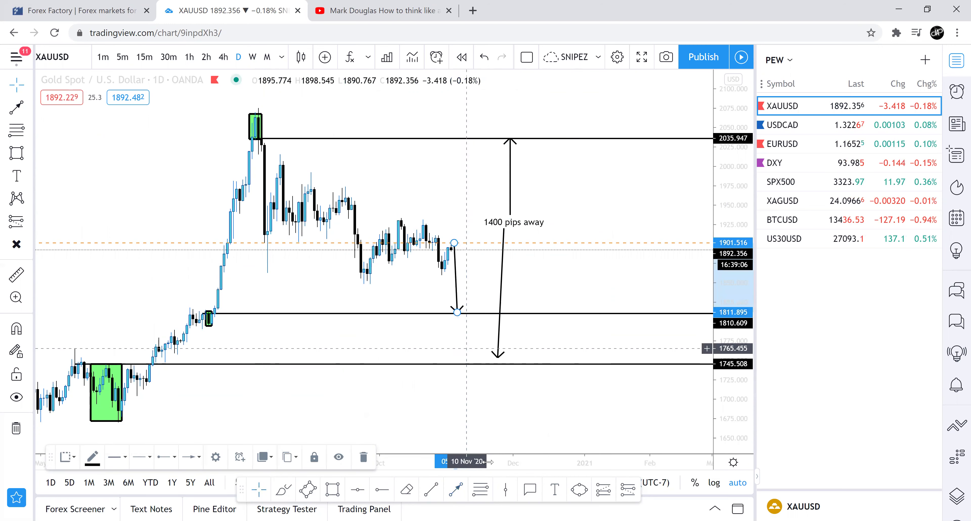
Add the text note "800 pips away" beside the short downward arrow, just above the 1810.609 ray
{"action": "left_click", "coordinate": [553, 490]}
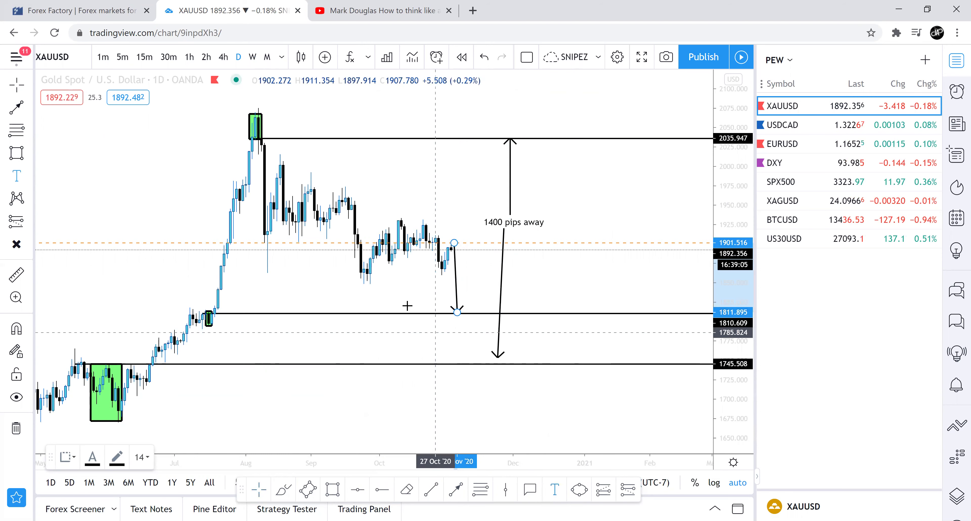
{"action": "left_click", "coordinate": [383, 298]}
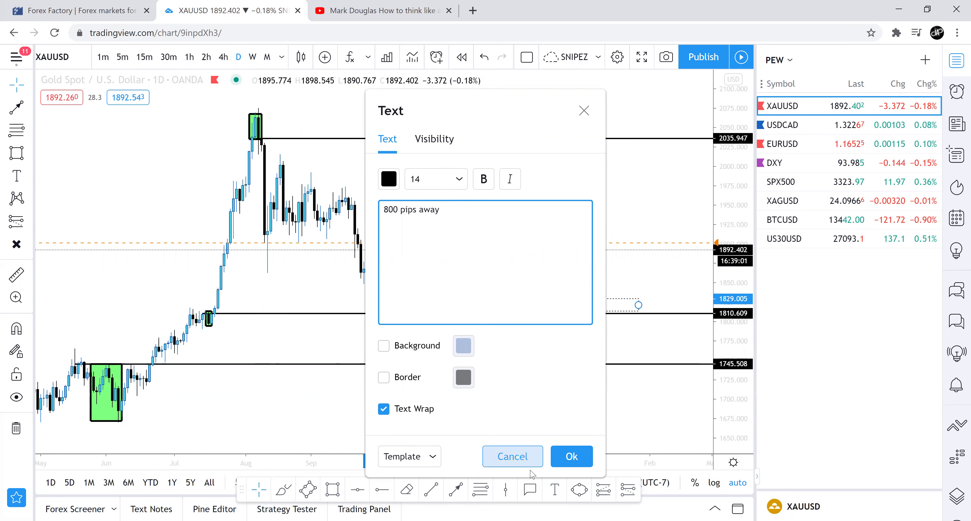
{"action": "left_click", "coordinate": [571, 457]}
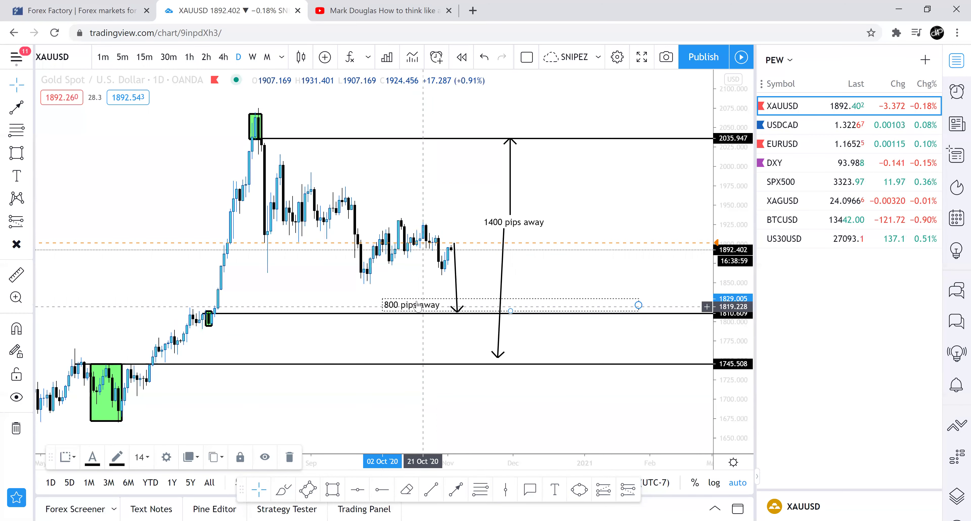
{"action": "left_click_drag", "start_coordinate": [417, 306], "coordinate": [417, 295]}
{"action": "left_click", "coordinate": [347, 271]}
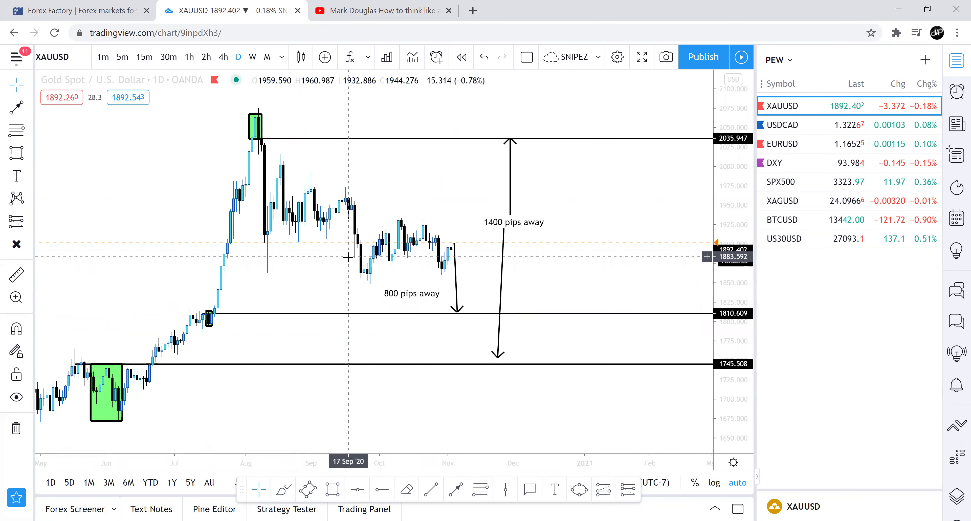
Move the "1400 pips away" note slightly lower and adjust the inner ends of its two arrows to match
{"action": "left_click", "coordinate": [504, 238]}
{"action": "mouse_move", "coordinate": [506, 238]}
{"action": "left_mouse_down"}
{"action": "mouse_move", "coordinate": [506, 247]}
{"action": "mouse_move", "coordinate": [510, 225]}
{"action": "left_mouse_up"}
{"action": "left_click", "coordinate": [517, 225]}
{"action": "left_click", "coordinate": [310, 292]}
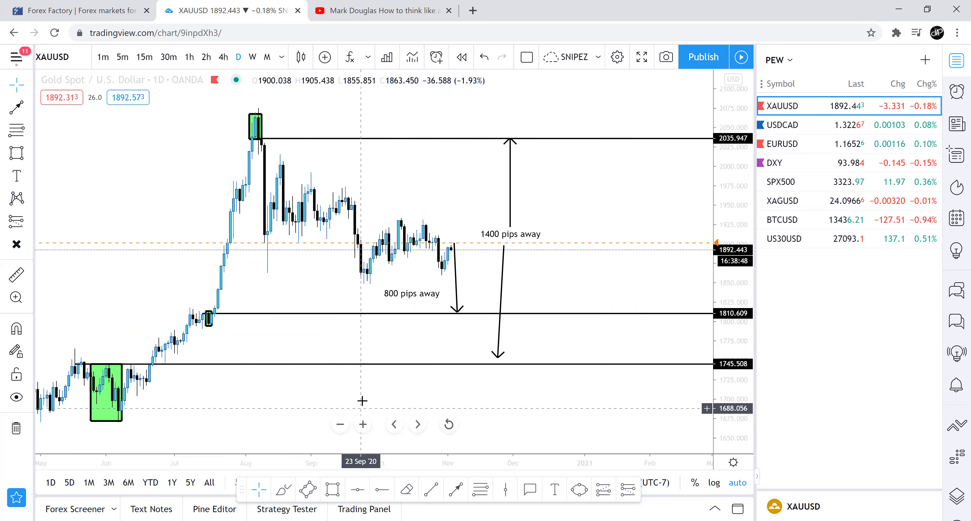
Switch to the 4-hour chart and draw a trend line across the two October 2020 highs at about 1931
{"action": "left_click", "coordinate": [340, 424]}
{"action": "left_click", "coordinate": [362, 424]}
{"action": "left_click", "coordinate": [362, 424]}
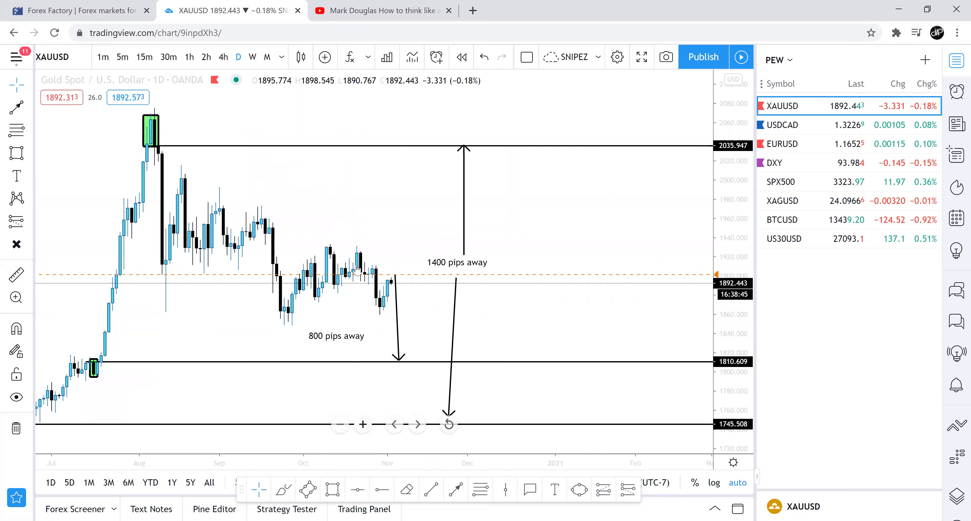
{"action": "left_click_drag", "start_coordinate": [295, 197], "coordinate": [338, 206]}
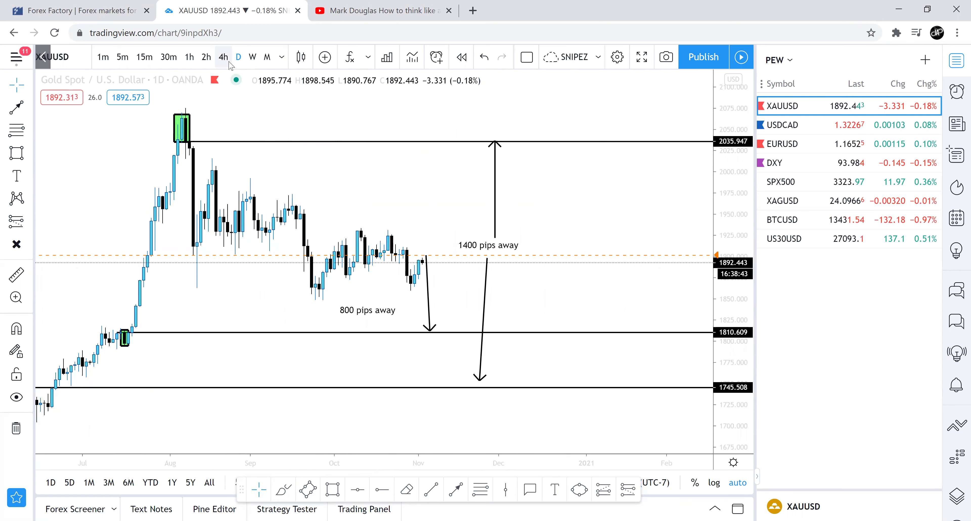
{"action": "left_click", "coordinate": [341, 424]}
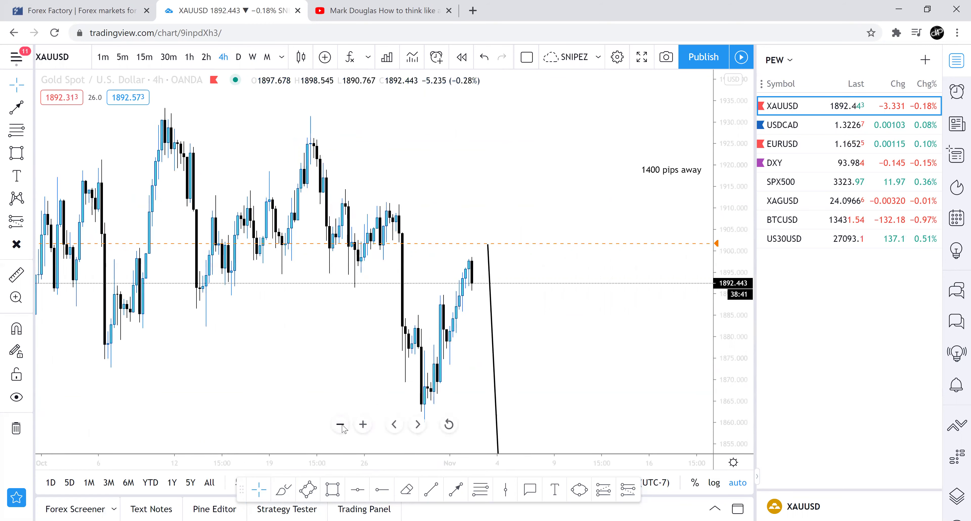
{"action": "left_click", "coordinate": [340, 424]}
{"action": "left_click", "coordinate": [340, 424]}
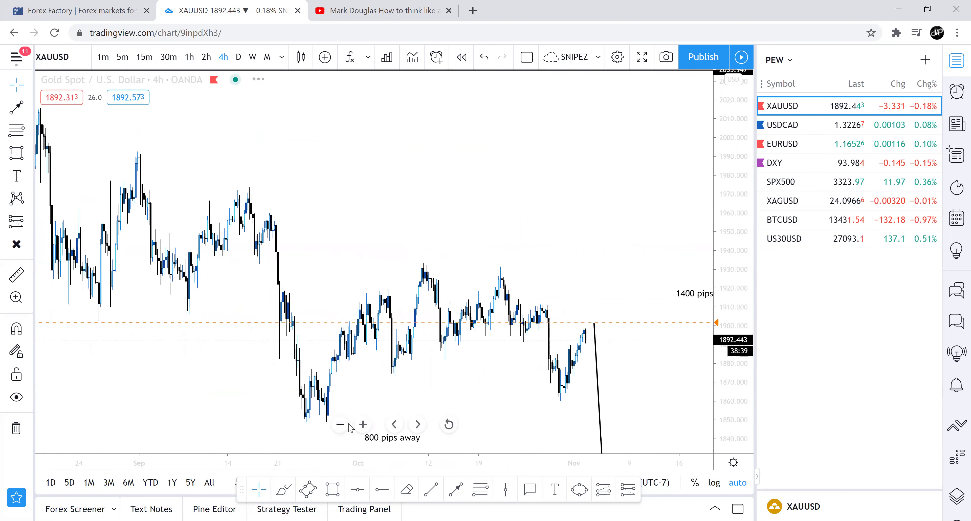
{"action": "left_click", "coordinate": [363, 424]}
{"action": "left_click", "coordinate": [432, 490]}
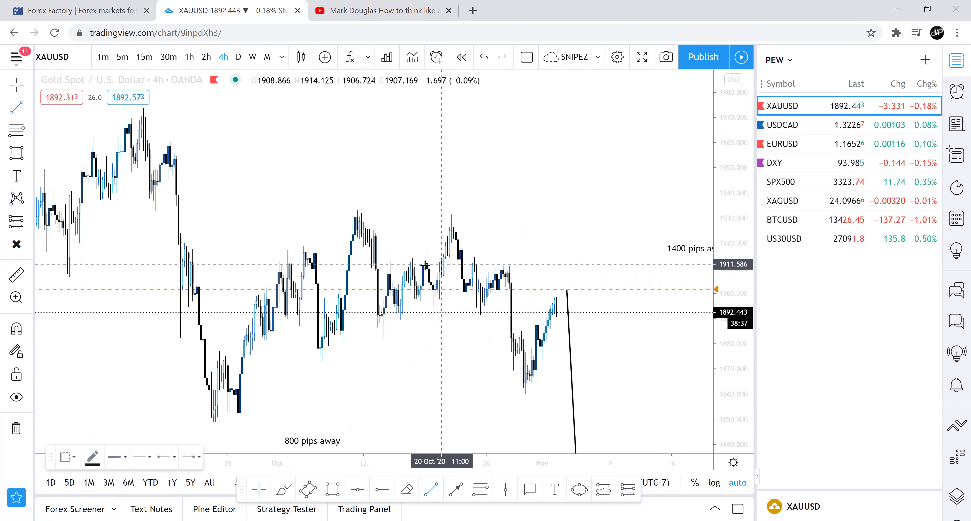
{"action": "left_click", "coordinate": [345, 211]}
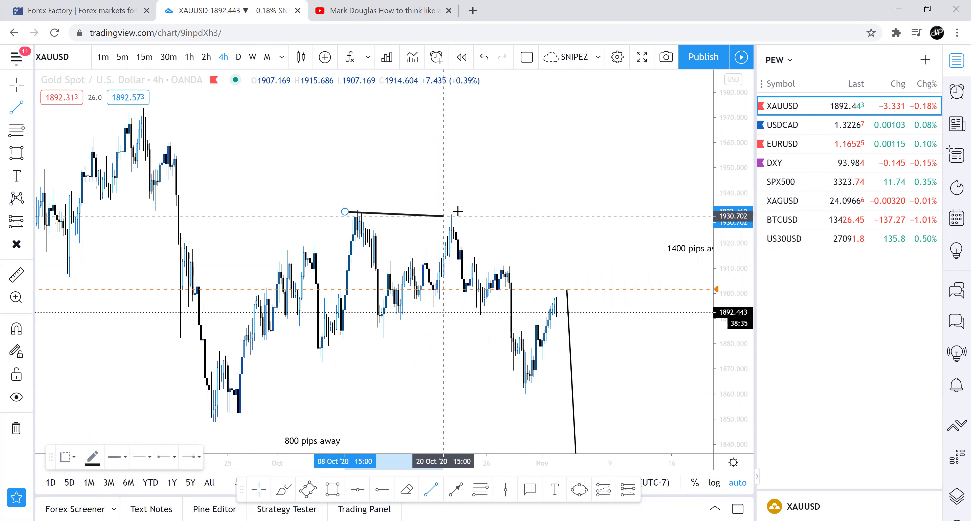
{"action": "left_click", "coordinate": [464, 211]}
{"action": "left_click_drag", "start_coordinate": [463, 211], "coordinate": [466, 215]}
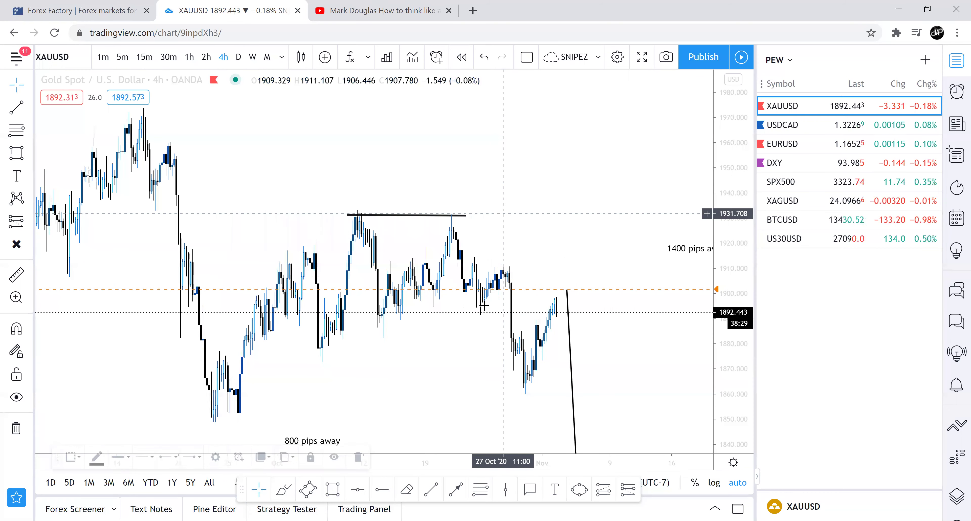
Place an X mark above the line over the October highs and slightly shorten the line's later end
{"action": "left_click", "coordinate": [411, 197]}
{"action": "left_click", "coordinate": [464, 215]}
{"action": "left_click_drag", "start_coordinate": [467, 216], "coordinate": [464, 215]}
{"action": "left_click", "coordinate": [486, 201]}
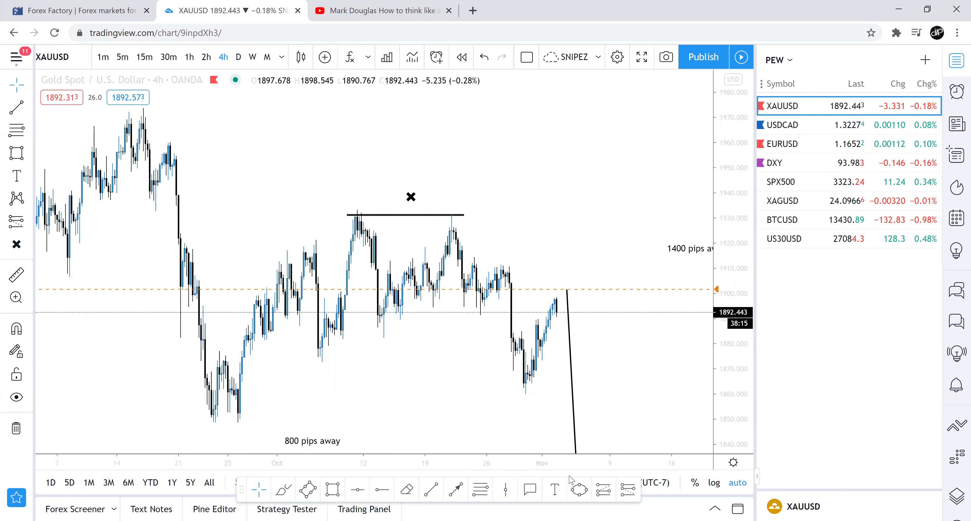
Mark the zone before the September 2020 drop with a horizontal ray at 1950.572 and a green rectangle up to about 1960
{"action": "left_click", "coordinate": [382, 489]}
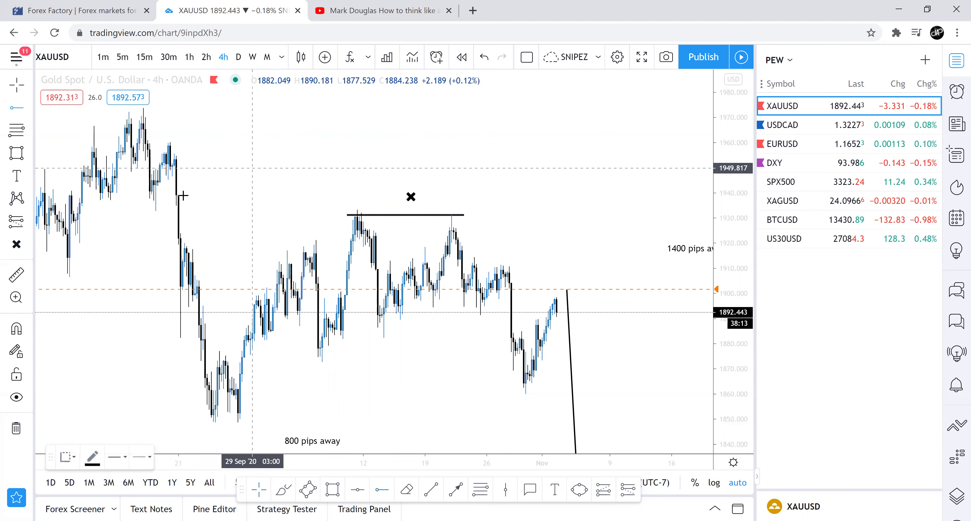
{"action": "left_click", "coordinate": [162, 166]}
{"action": "left_click", "coordinate": [235, 155]}
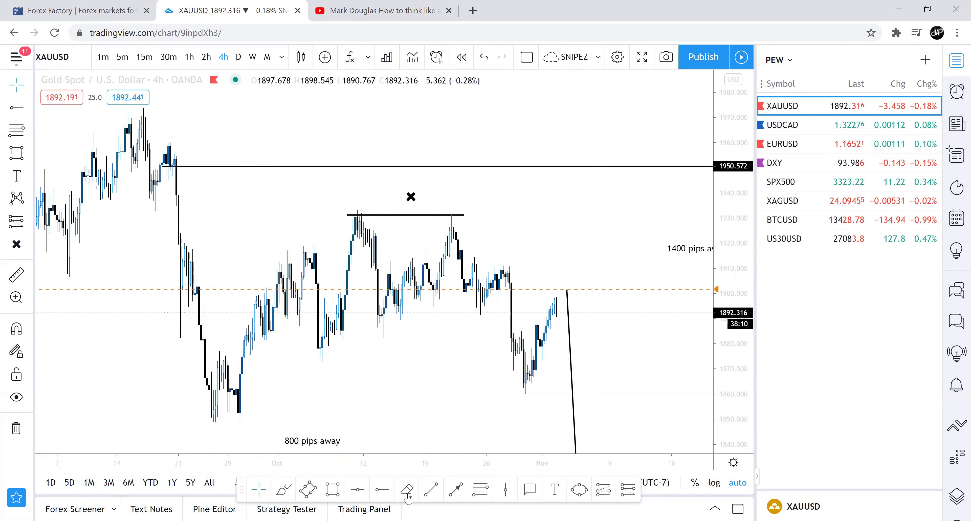
{"action": "left_click", "coordinate": [166, 167]}
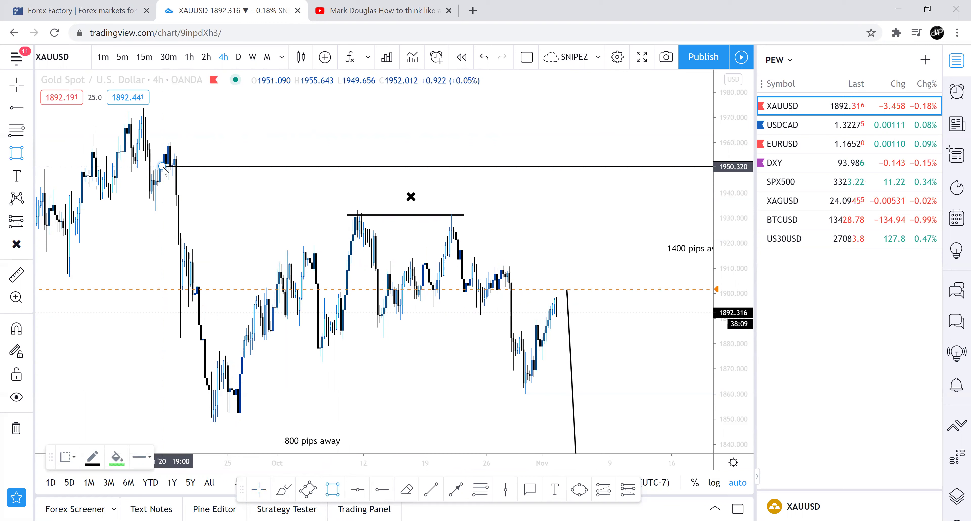
{"action": "left_click_drag", "start_coordinate": [164, 164], "coordinate": [175, 141]}
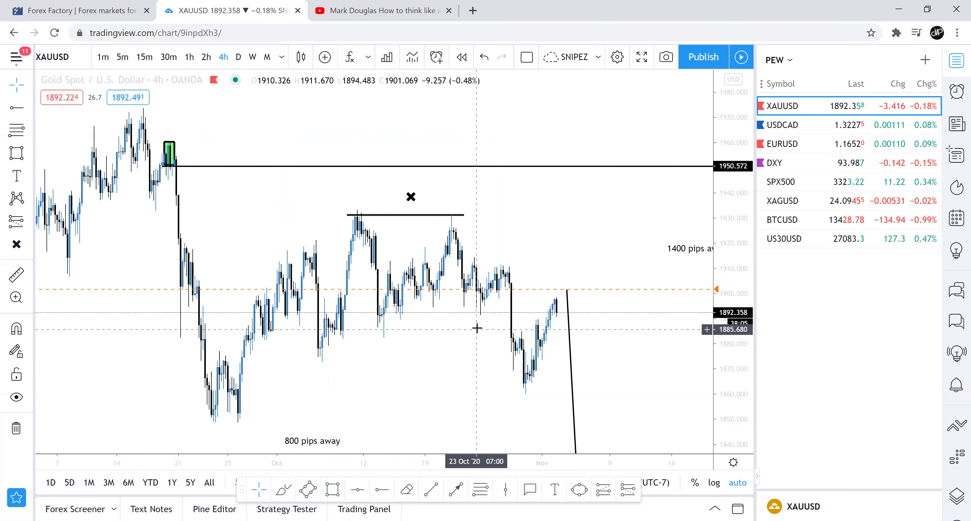
Return to the daily chart and extend the tail of the upward arrow down to the "1400 pips away" note
{"action": "left_click_drag", "start_coordinate": [452, 340], "coordinate": [418, 350]}
{"action": "left_click", "coordinate": [239, 58]}
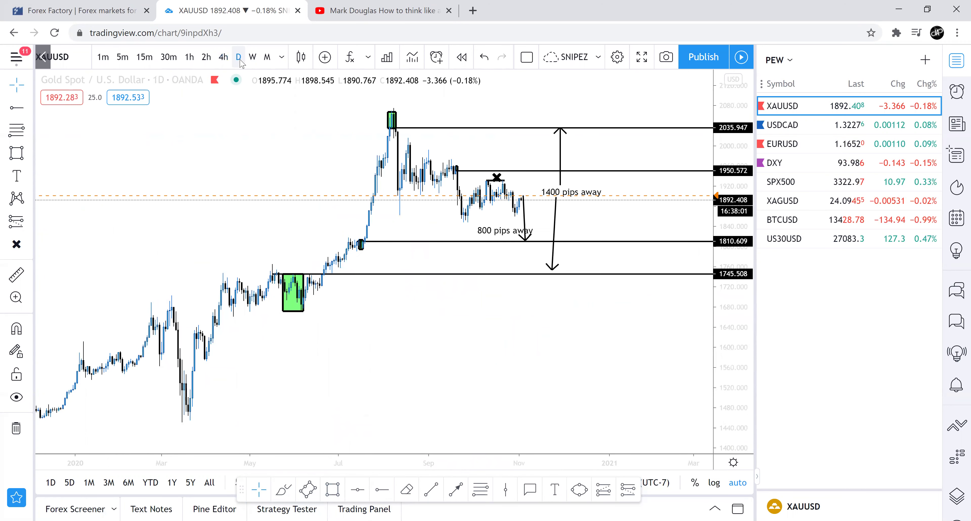
{"action": "left_click", "coordinate": [560, 185]}
{"action": "left_click_drag", "start_coordinate": [562, 184], "coordinate": [560, 188]}
{"action": "left_click", "coordinate": [580, 220]}
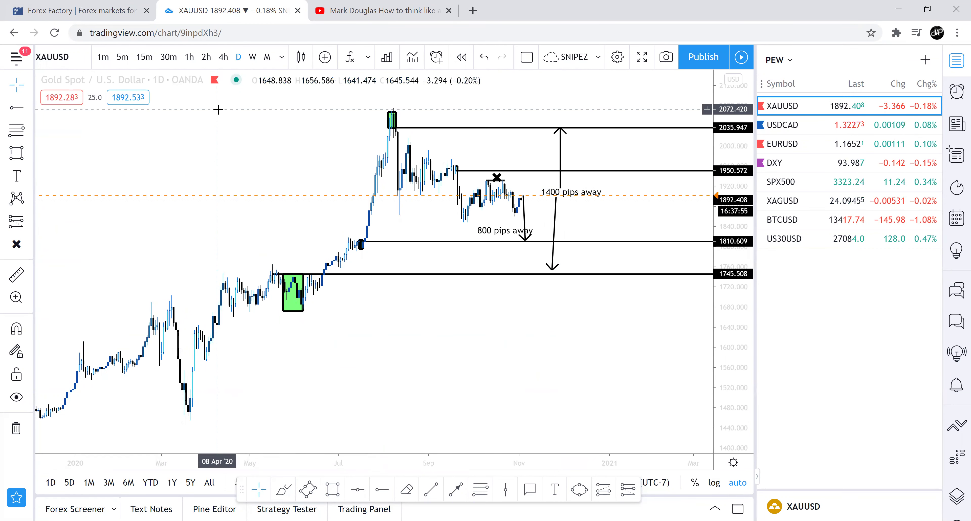
Examine gold's daily price history back to the 2011 peak and the 2012–2013 decline, ending back at the latest candles
{"action": "left_click_drag", "start_coordinate": [216, 104], "coordinate": [457, 277]}
{"action": "scroll", "coordinate": [284, 314], "scroll_direction": "left", "scroll_amount": 15}
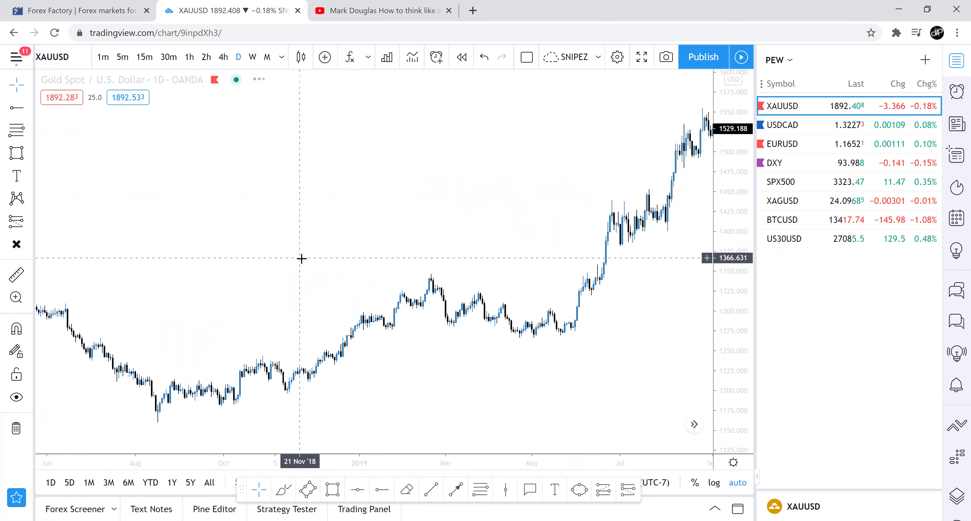
{"action": "scroll", "coordinate": [307, 297], "scroll_direction": "left", "scroll_amount": 15}
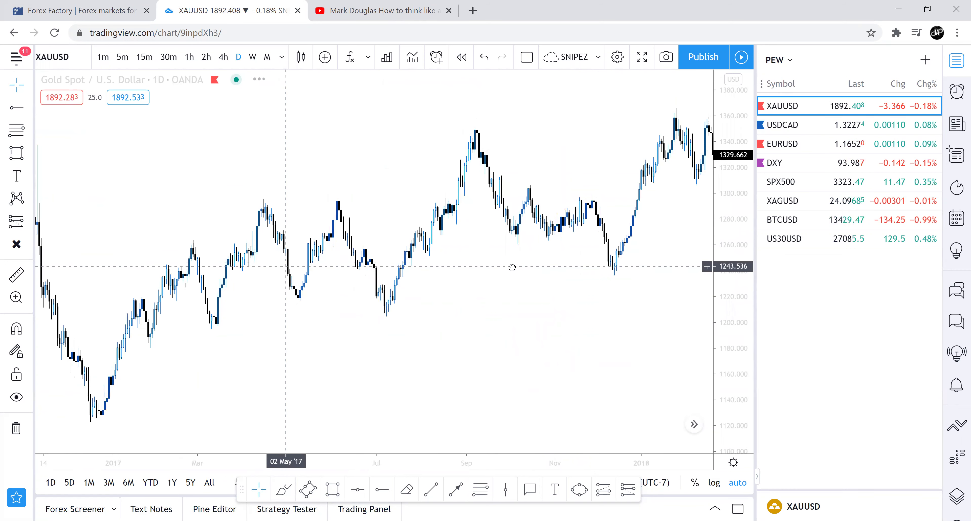
{"action": "scroll", "coordinate": [191, 285], "scroll_direction": "left", "scroll_amount": 15}
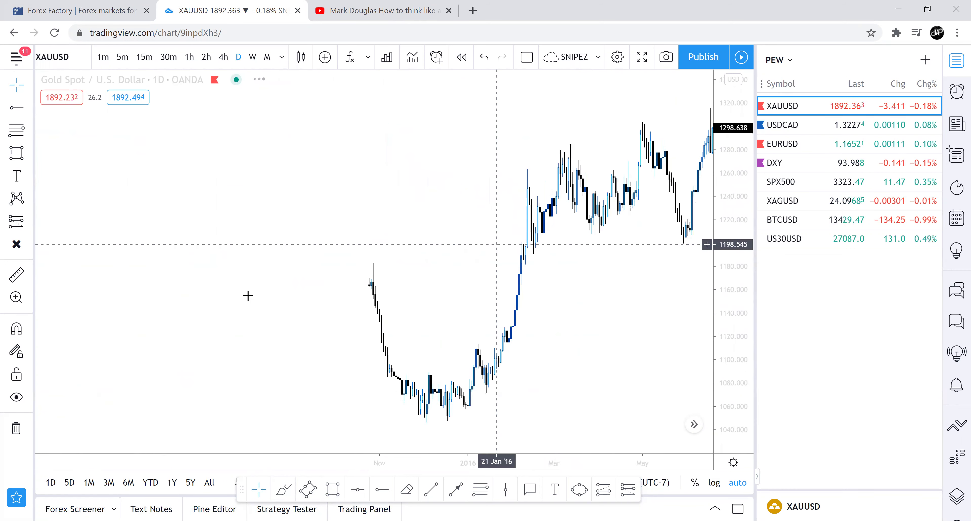
{"action": "scroll", "coordinate": [229, 295], "scroll_direction": "left", "scroll_amount": 15}
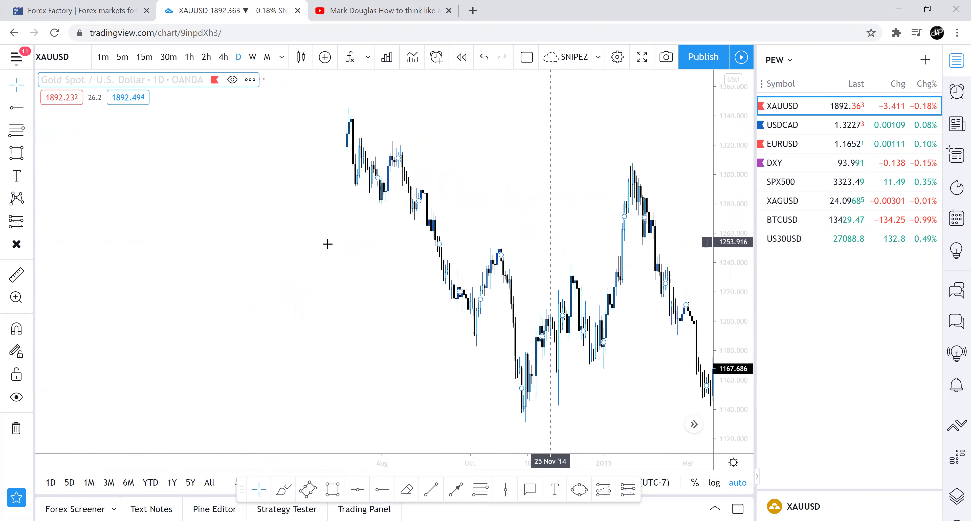
{"action": "scroll", "coordinate": [339, 278], "scroll_direction": "left", "scroll_amount": 15}
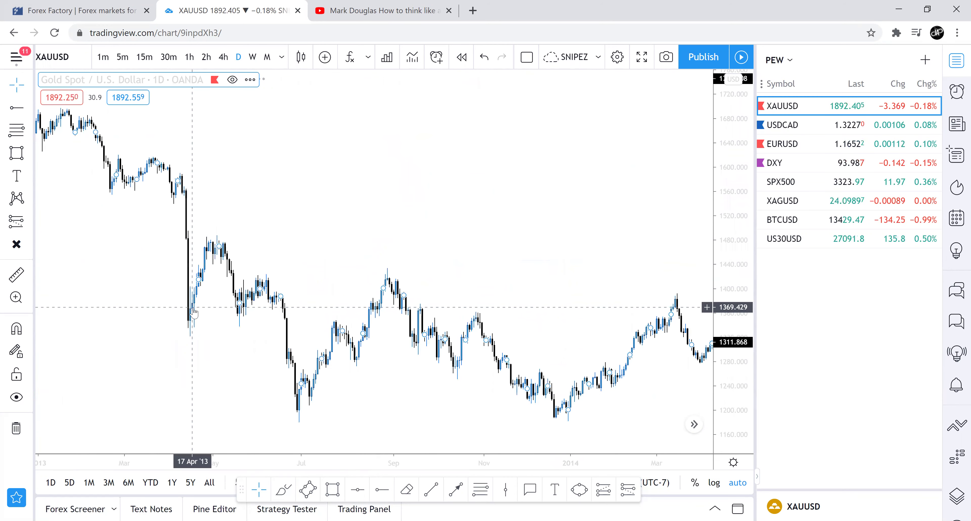
{"action": "scroll", "coordinate": [488, 350], "scroll_direction": "left", "scroll_amount": 15}
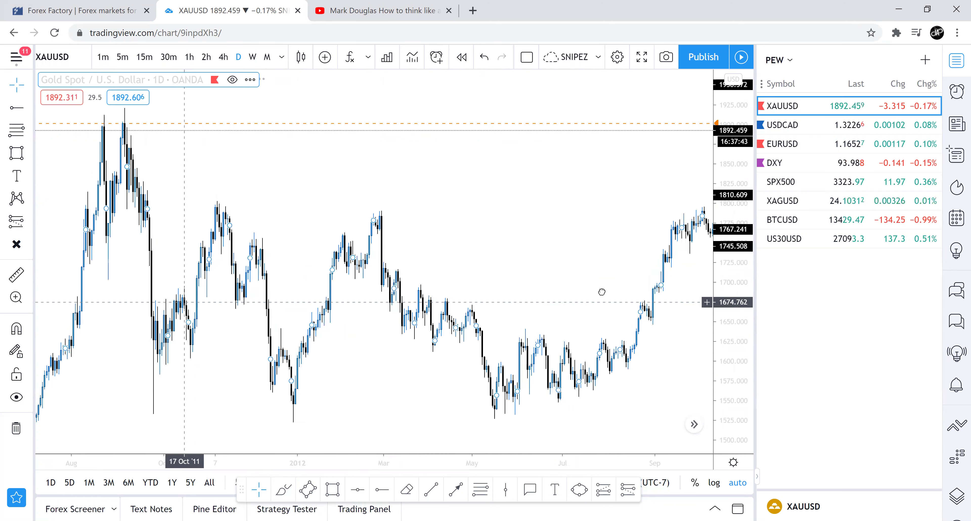
{"action": "scroll", "coordinate": [558, 294], "scroll_direction": "right", "scroll_amount": 15}
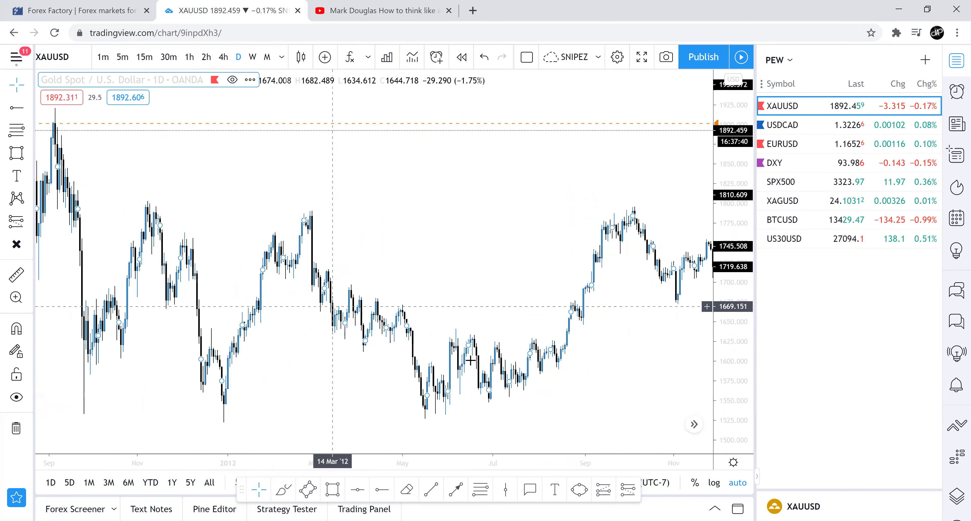
{"action": "scroll", "coordinate": [470, 360], "scroll_direction": "right", "scroll_amount": 5}
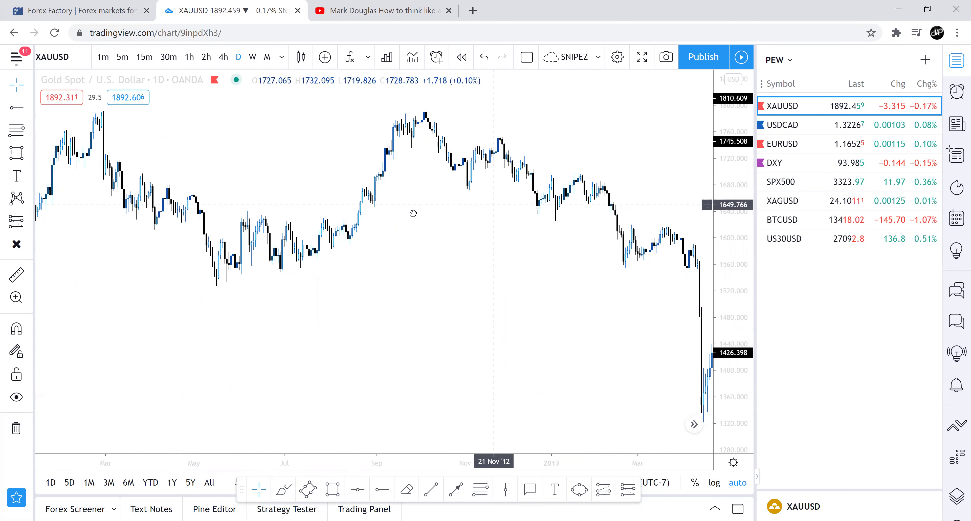
{"action": "scroll", "coordinate": [411, 212], "scroll_direction": "right", "scroll_amount": 4}
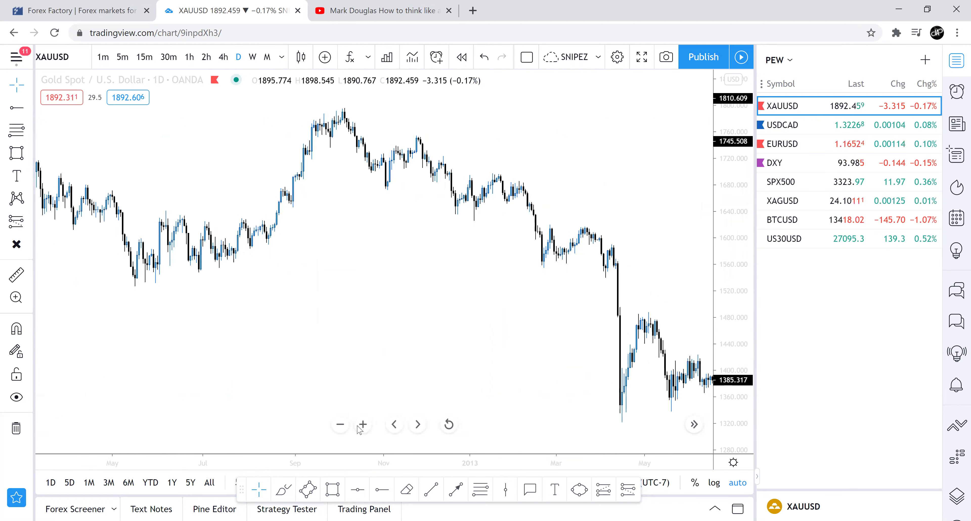
{"action": "scroll", "coordinate": [381, 245], "scroll_direction": "right", "scroll_amount": 4}
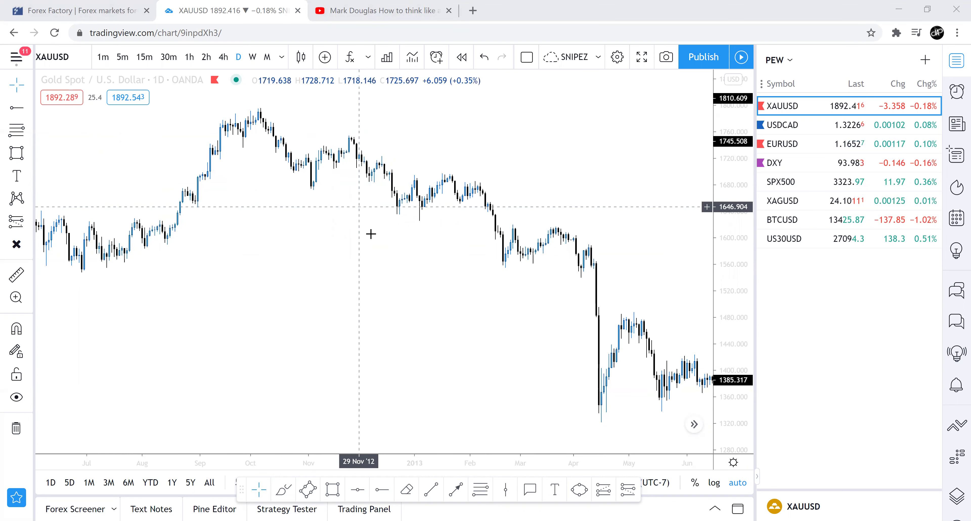
{"action": "scroll", "coordinate": [368, 232], "scroll_direction": "right", "scroll_amount": 3}
{"action": "left_click", "coordinate": [694, 424]}
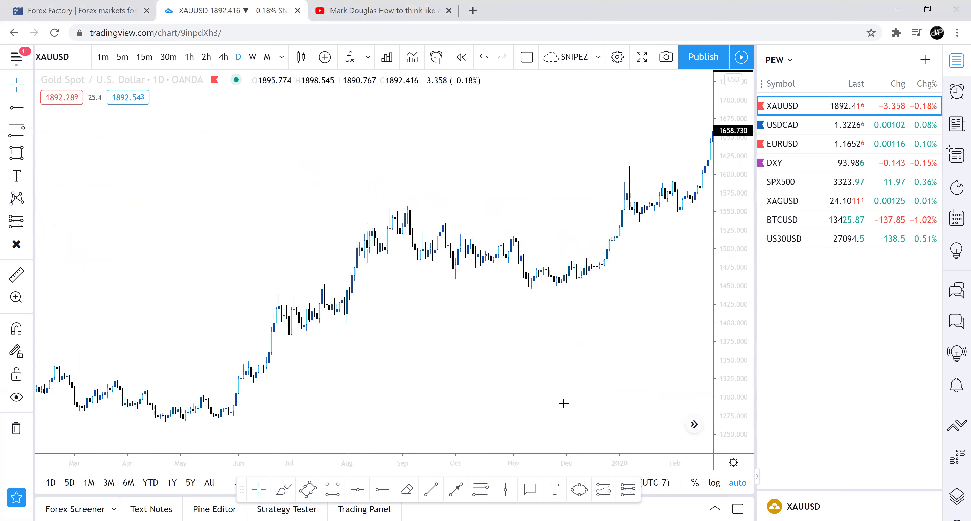
{"action": "left_click_drag", "start_coordinate": [413, 385], "coordinate": [339, 391]}
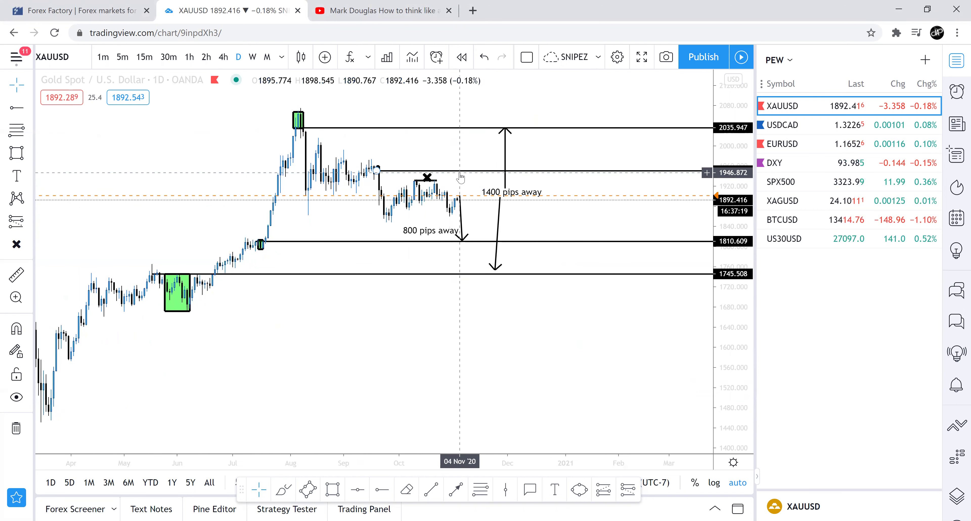
Create two one-time XAUUSD crossing alerts, at 2027.222 below the 2035.947 ray and at 1815.047 above the 1810.609 ray
{"action": "right_click", "coordinate": [468, 133]}
{"action": "left_click", "coordinate": [525, 174]}
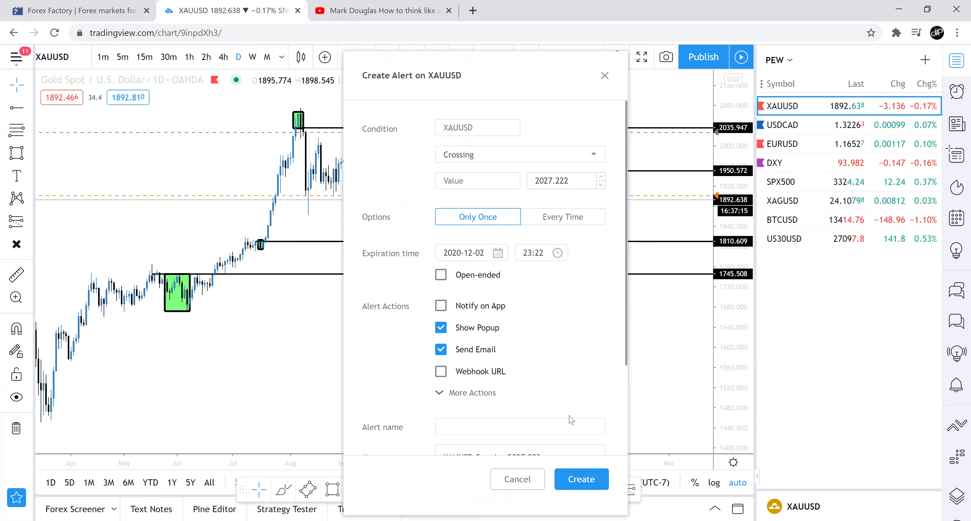
{"action": "left_click", "coordinate": [580, 479]}
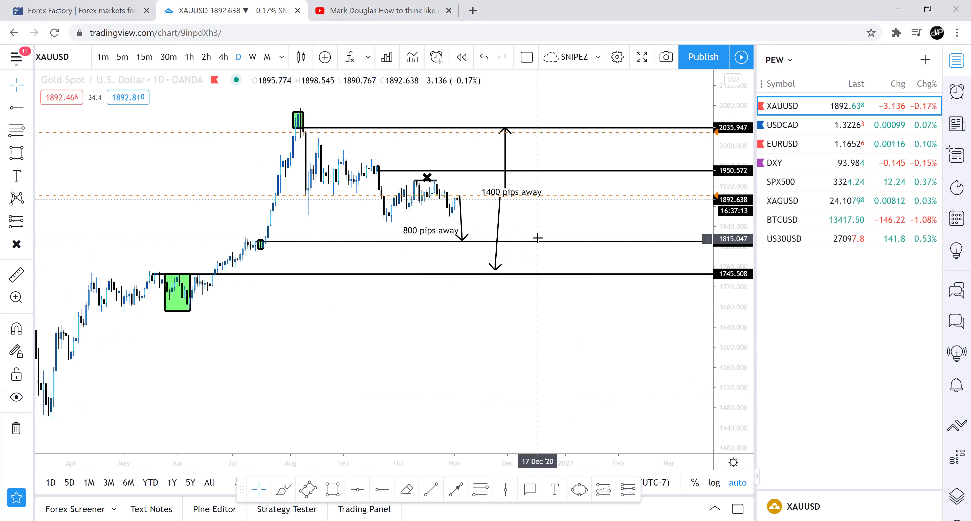
{"action": "right_click", "coordinate": [559, 239]}
{"action": "left_click", "coordinate": [617, 260]}
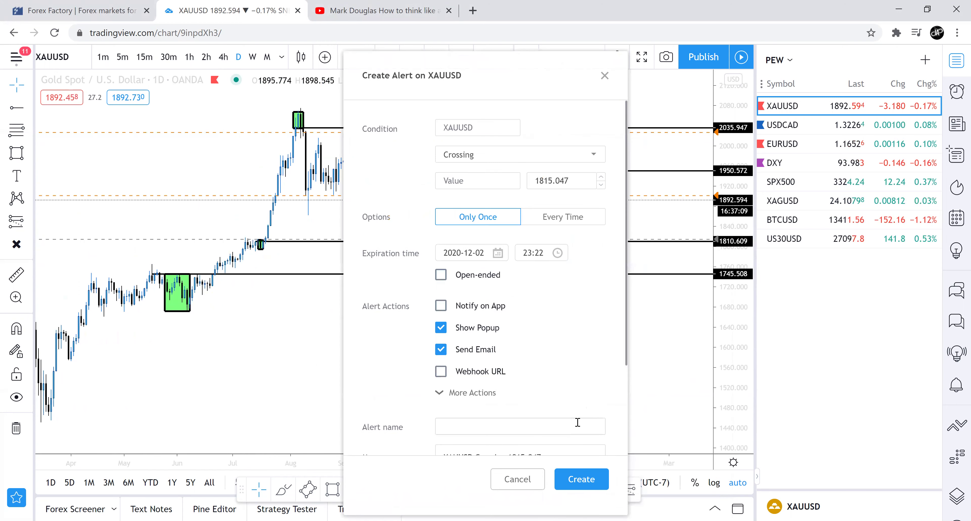
{"action": "left_click", "coordinate": [577, 484]}
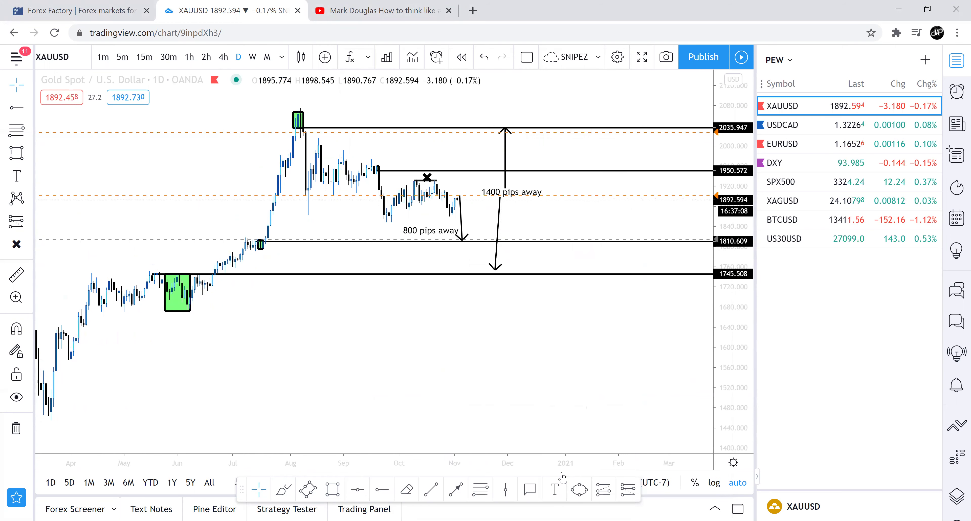
Create two more one-time XAUUSD crossing alerts, at 1752.274 above the 1745.508 ray and at 1945.617 below the 1950.572 ray
{"action": "right_click", "coordinate": [390, 274]}
{"action": "left_click", "coordinate": [439, 266]}
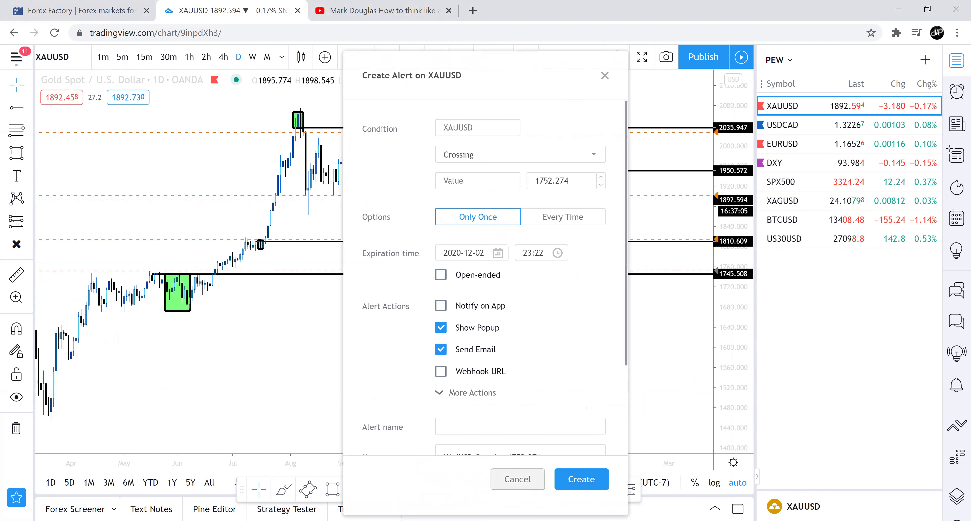
{"action": "left_click", "coordinate": [593, 490]}
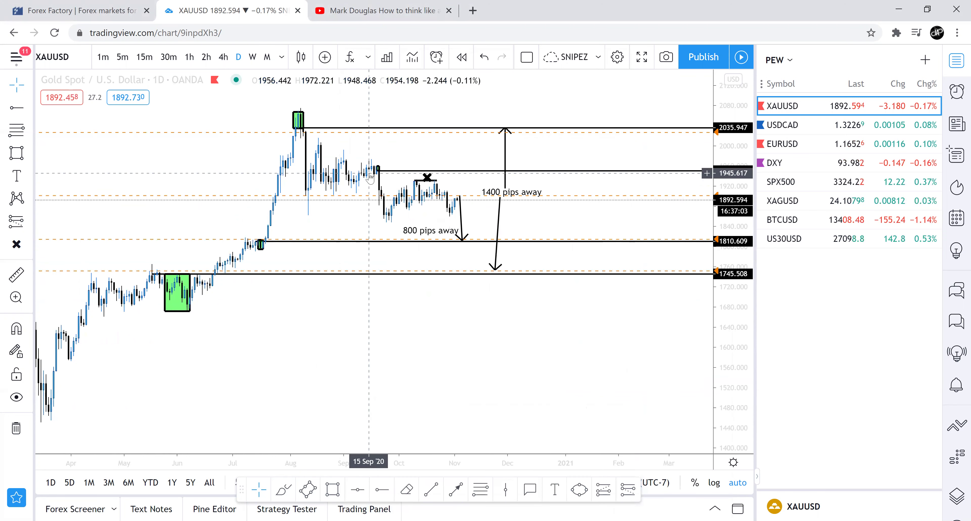
{"action": "right_click", "coordinate": [481, 178]}
{"action": "left_click", "coordinate": [539, 220]}
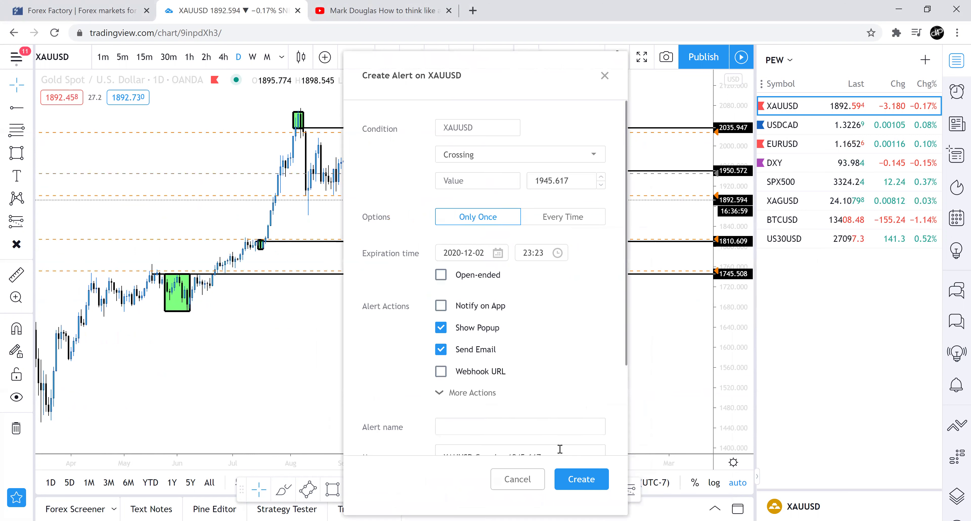
{"action": "left_click", "coordinate": [573, 477]}
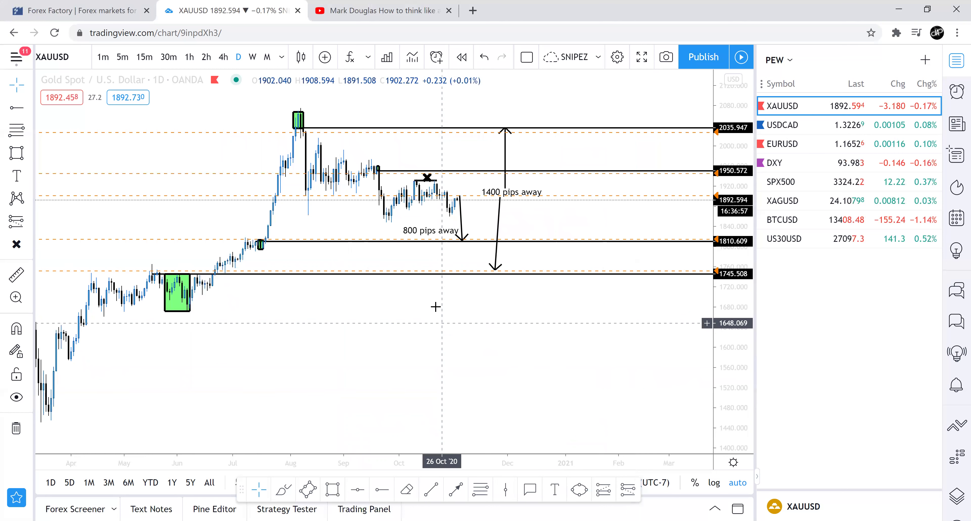